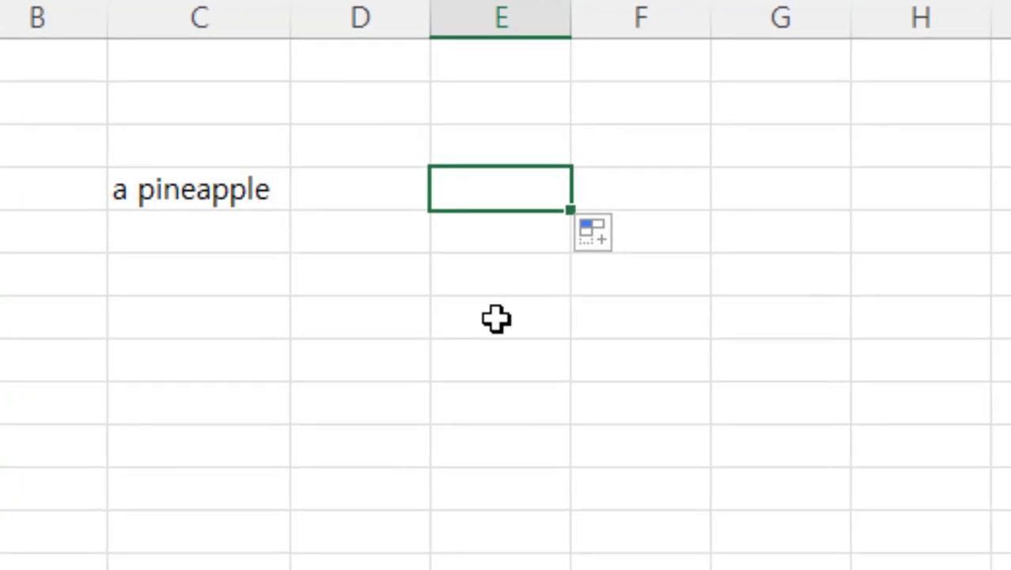
Enter the formula =SUBSTITUTE(C4,"a","") in cell E4 to remove every "a" from the text in C4.
text(su)
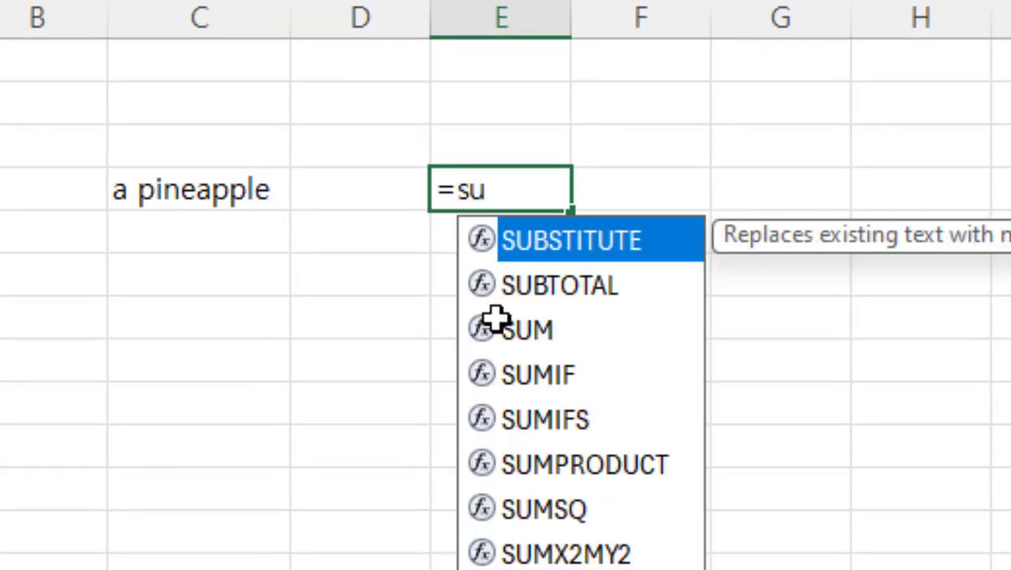
key(Tab)
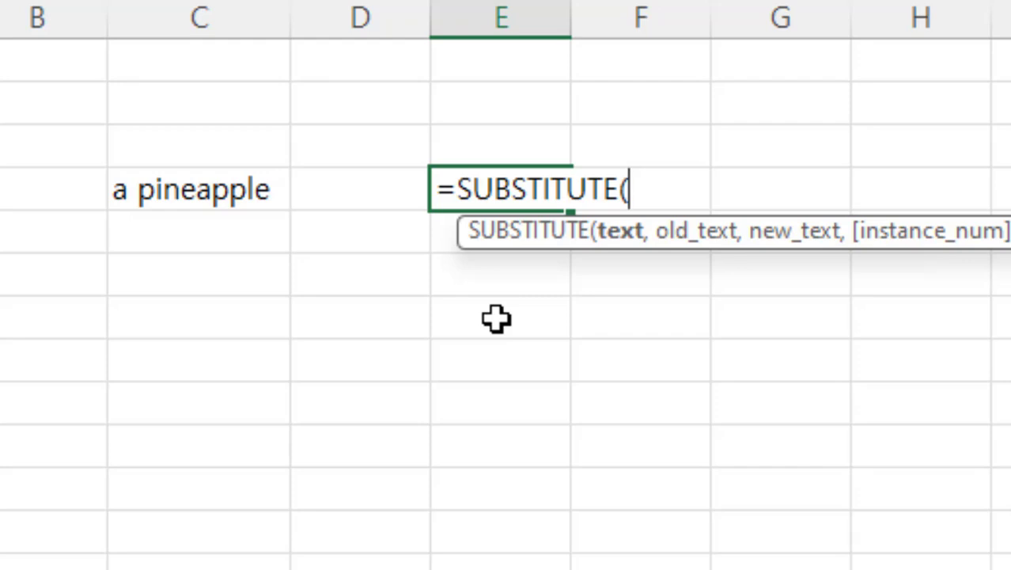
click(158, 194)
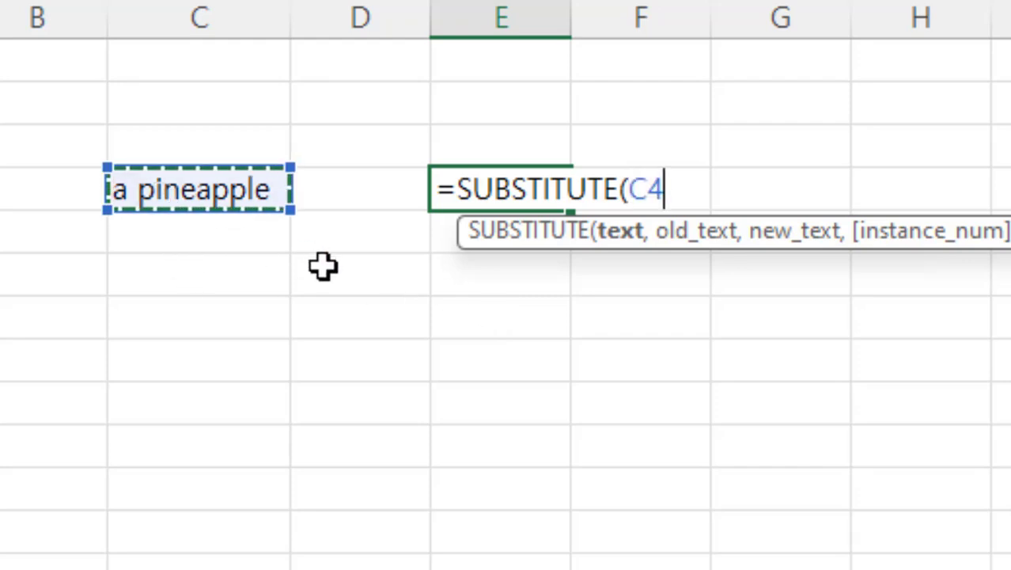
text(,)
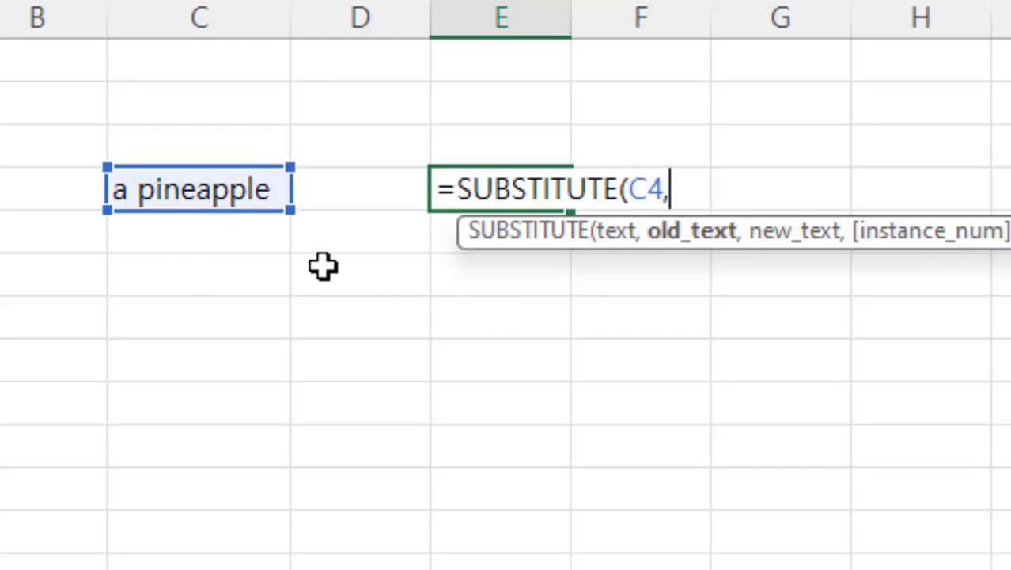
text("a)
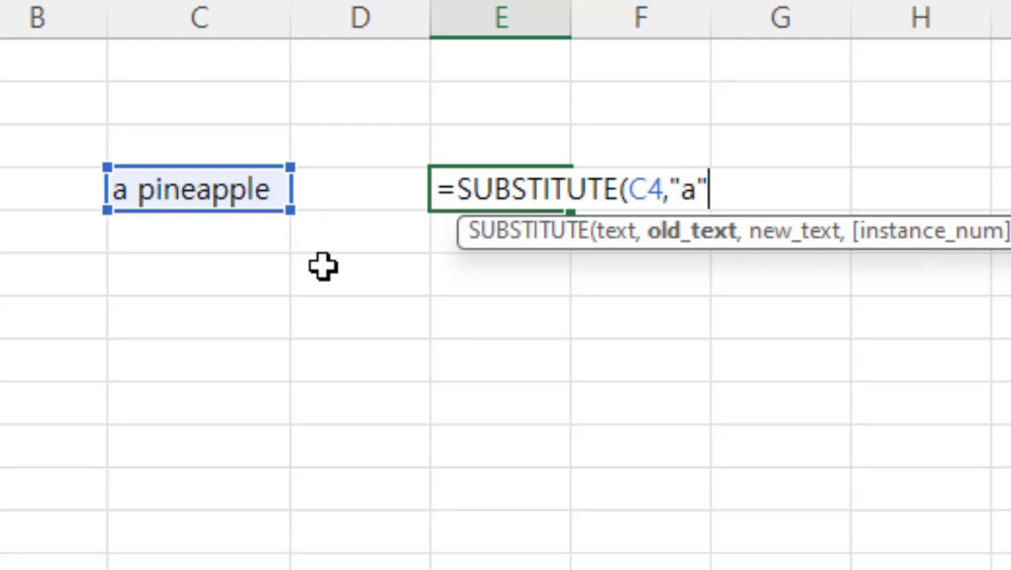
text(",)
key(BackSpace)
text(,)
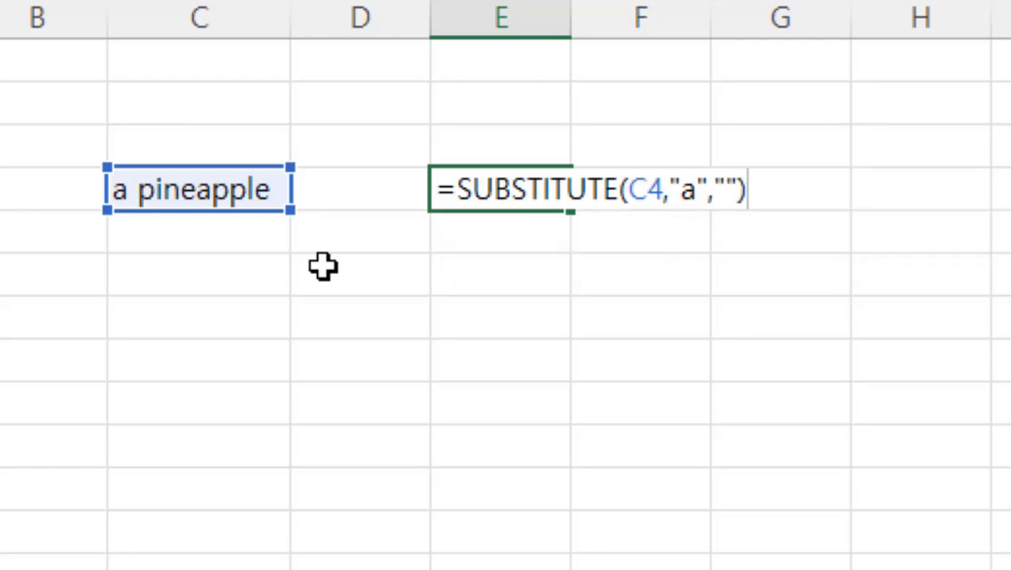
key(Return)
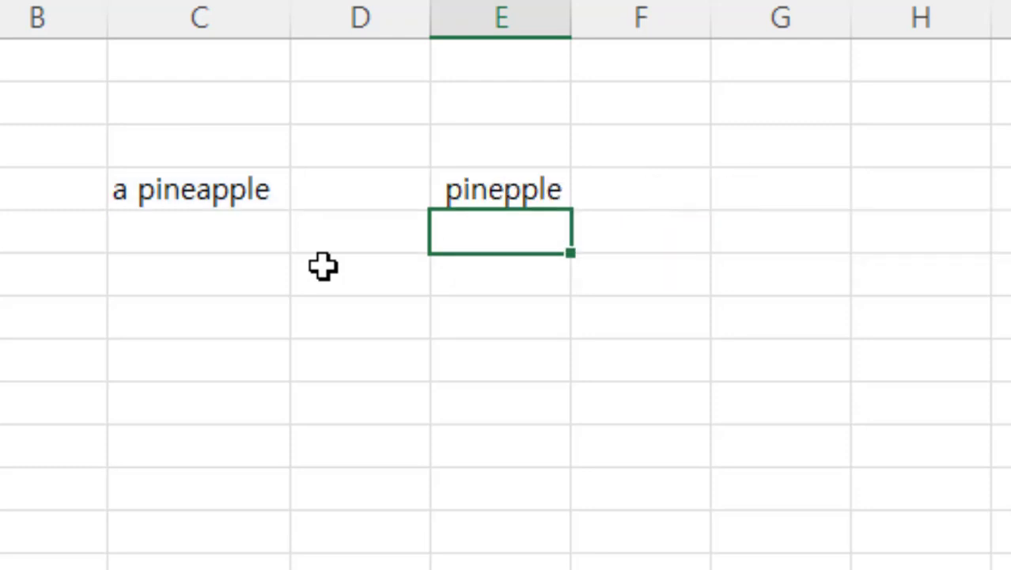
Add an instance number of 1 to the SUBSTITUTE formula in E4 so only the first "a" is removed.
click(131, 203)
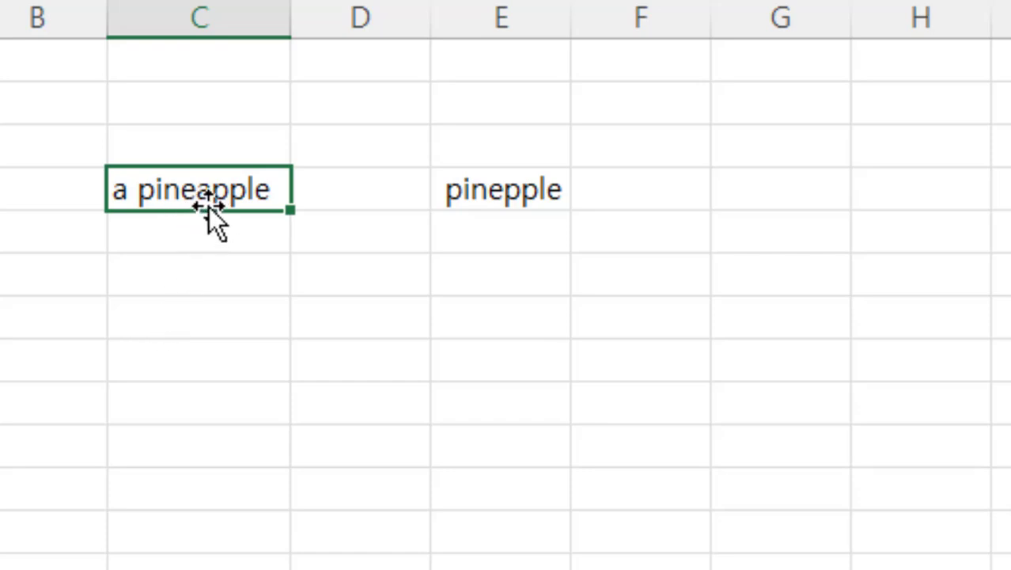
click(485, 199)
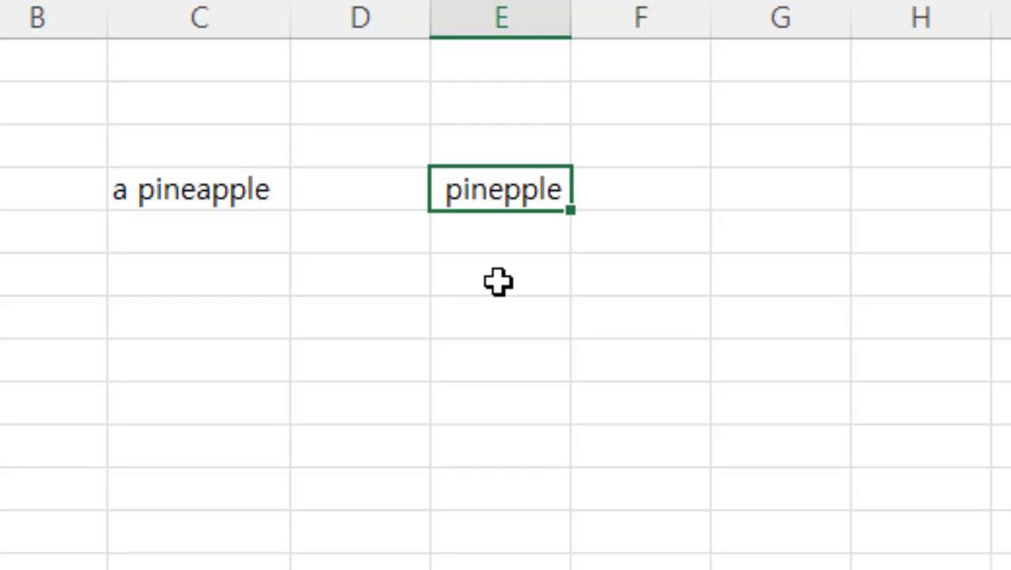
key(F2)
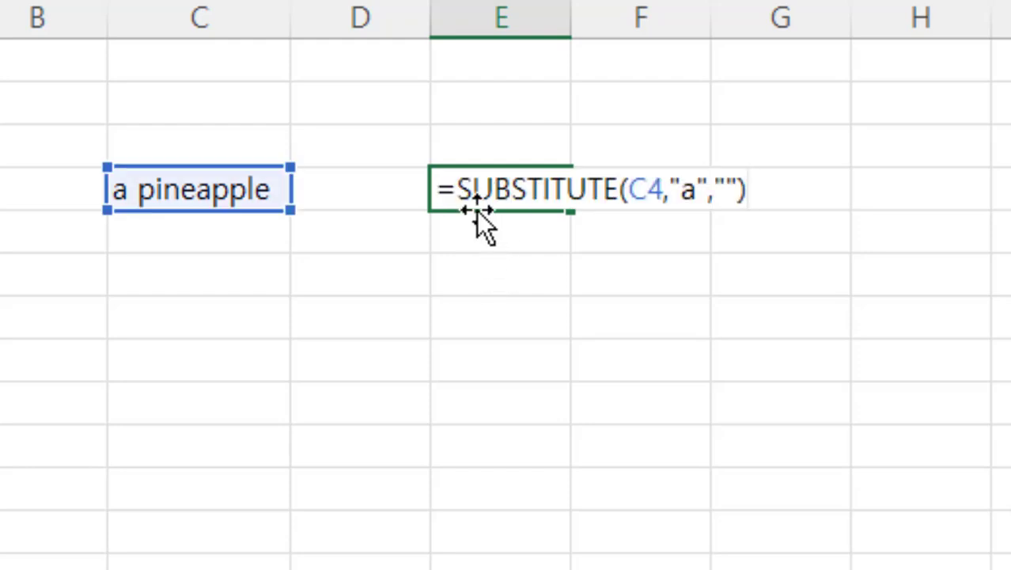
click(742, 194)
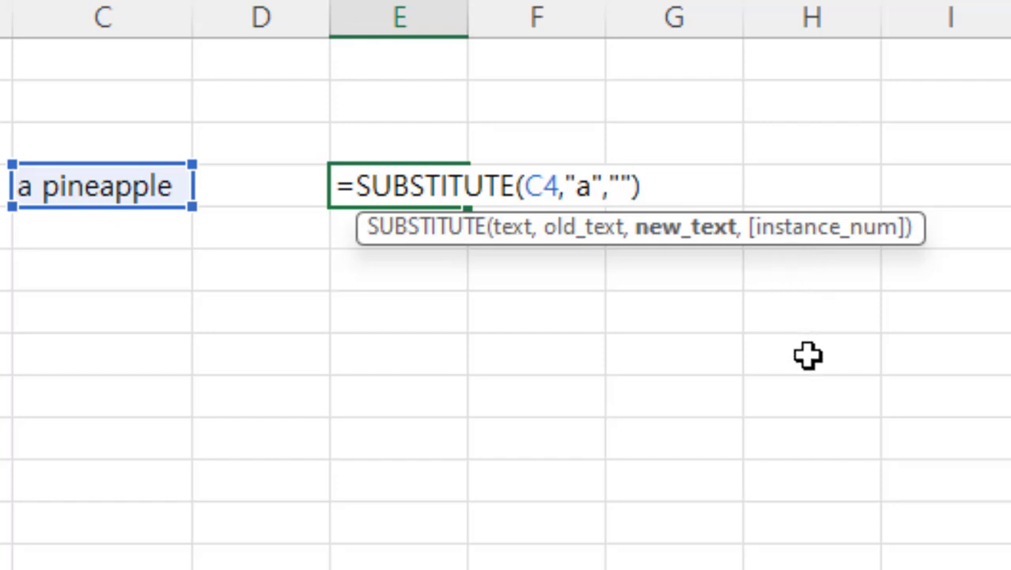
text(,)
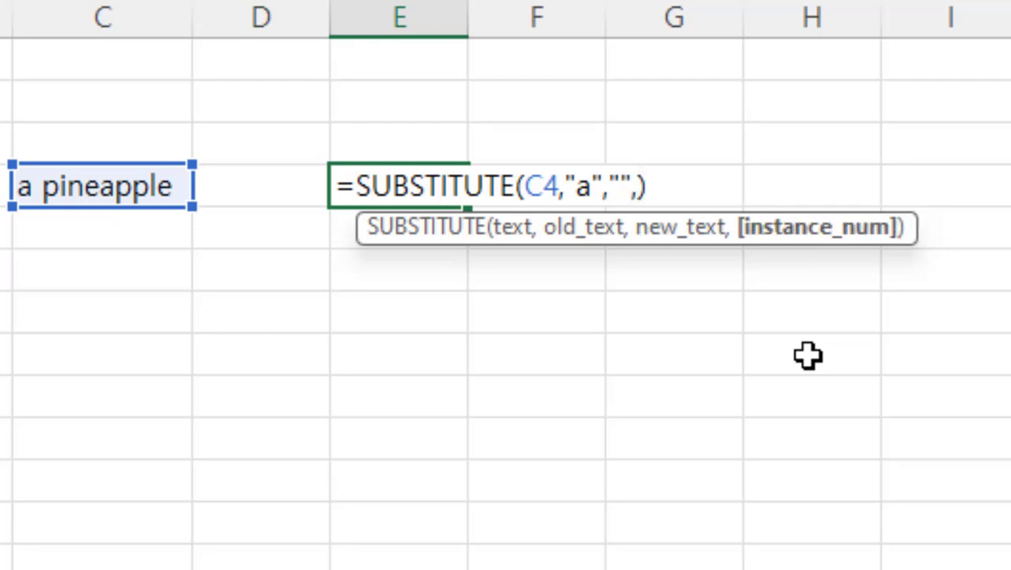
text(1)
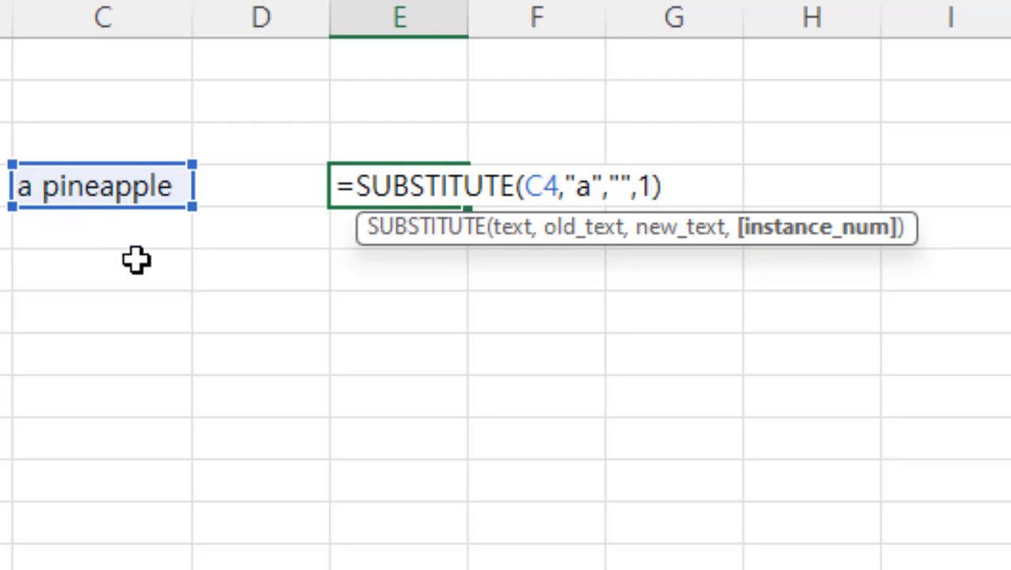
key(Return)
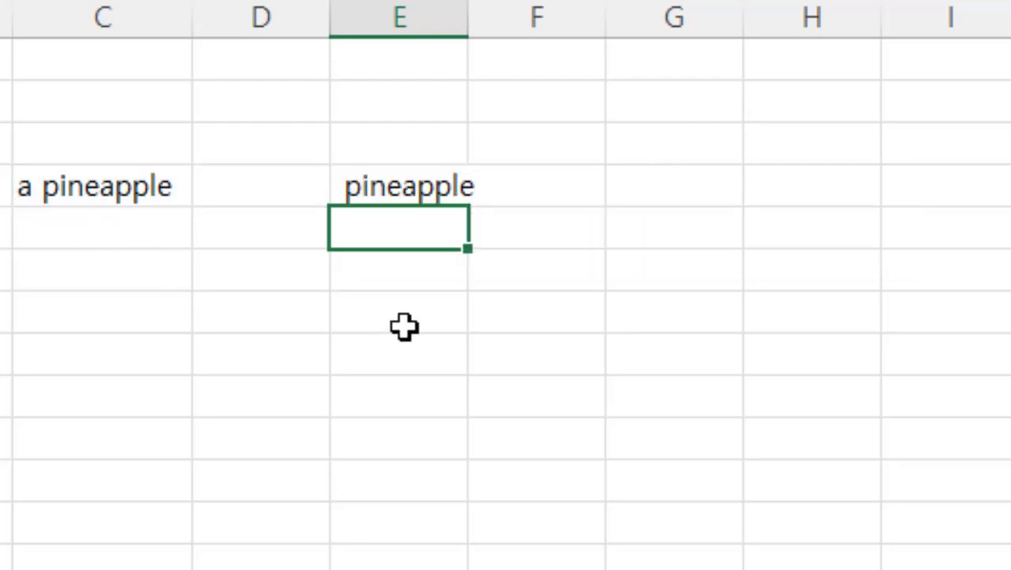
Set the instance number in E4's SUBSTITUTE formula to 2 so the second "a" is removed.
click(379, 194)
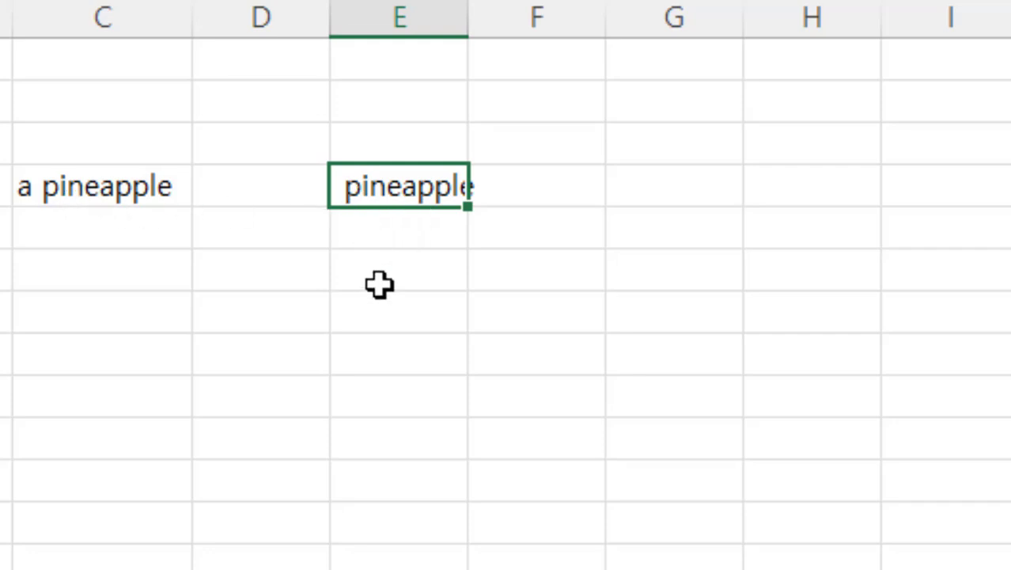
key(F2)
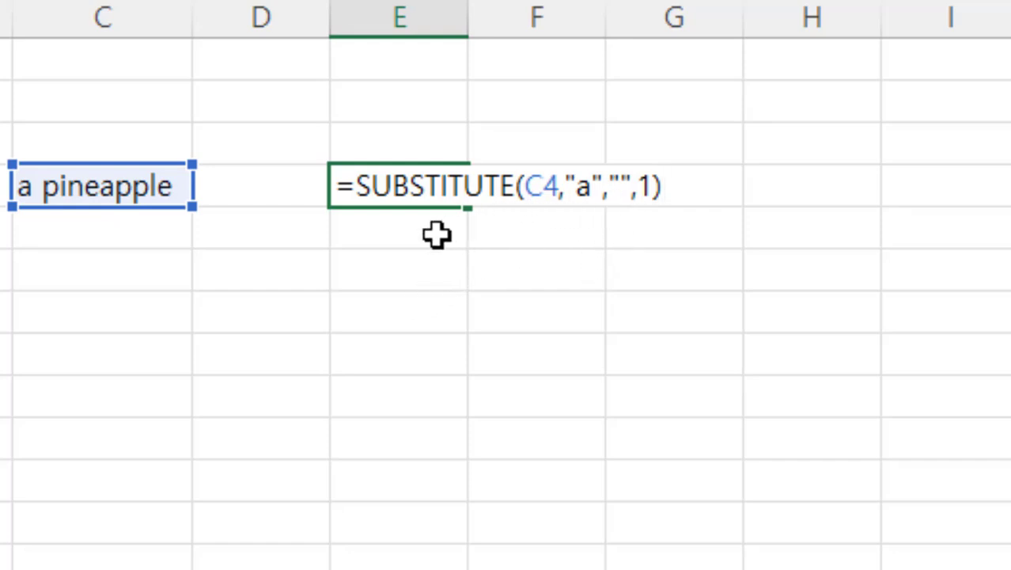
click(652, 188)
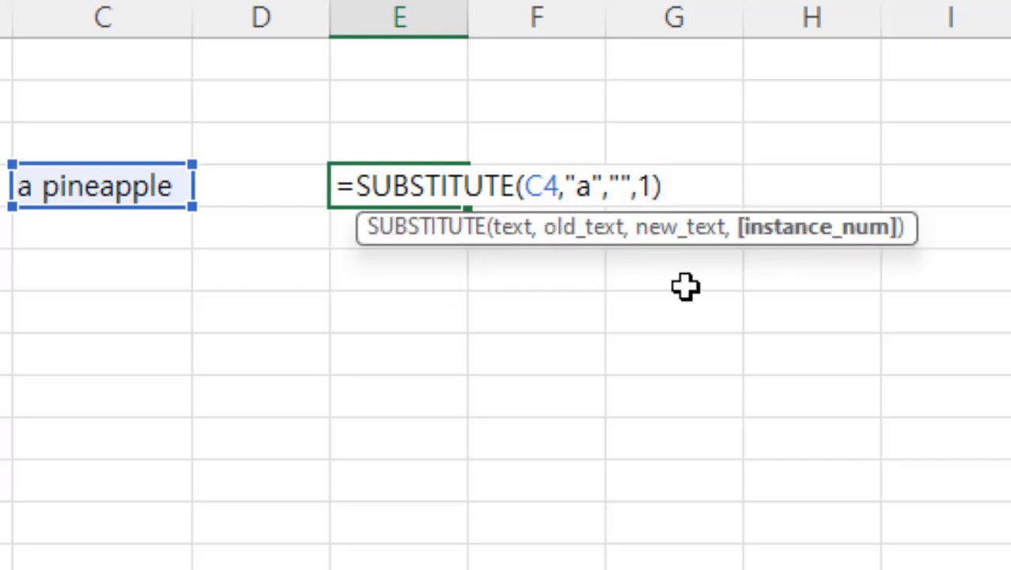
text(2)
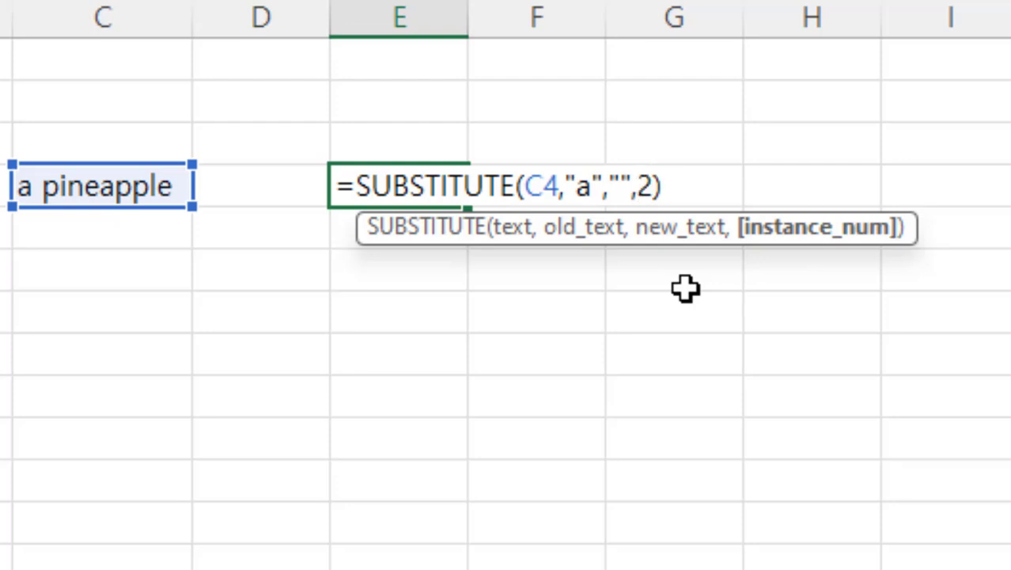
key(Return)
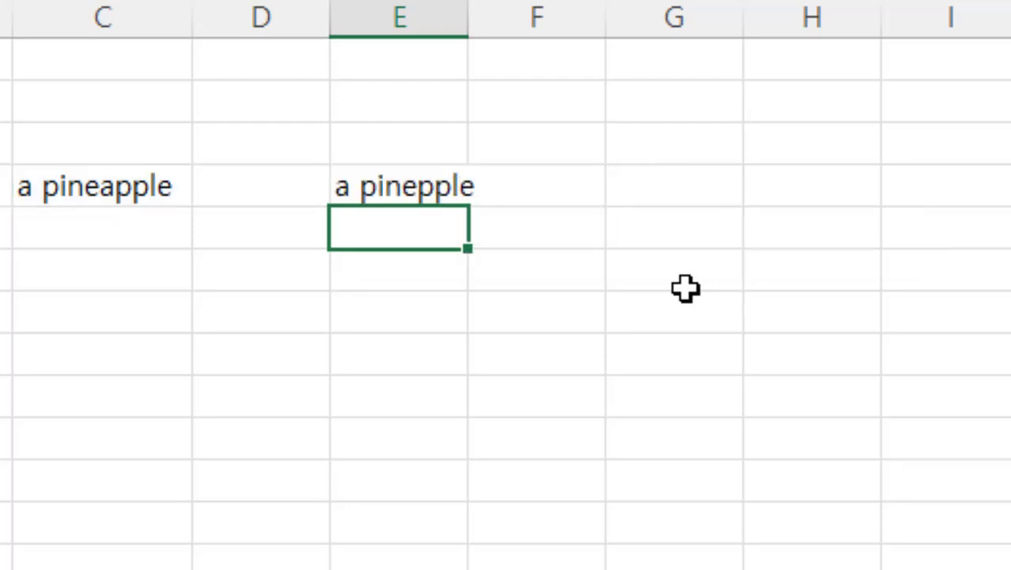
Append an "a" to the text in cell C4 so it reads "a pineapplea".
click(367, 195)
click(106, 198)
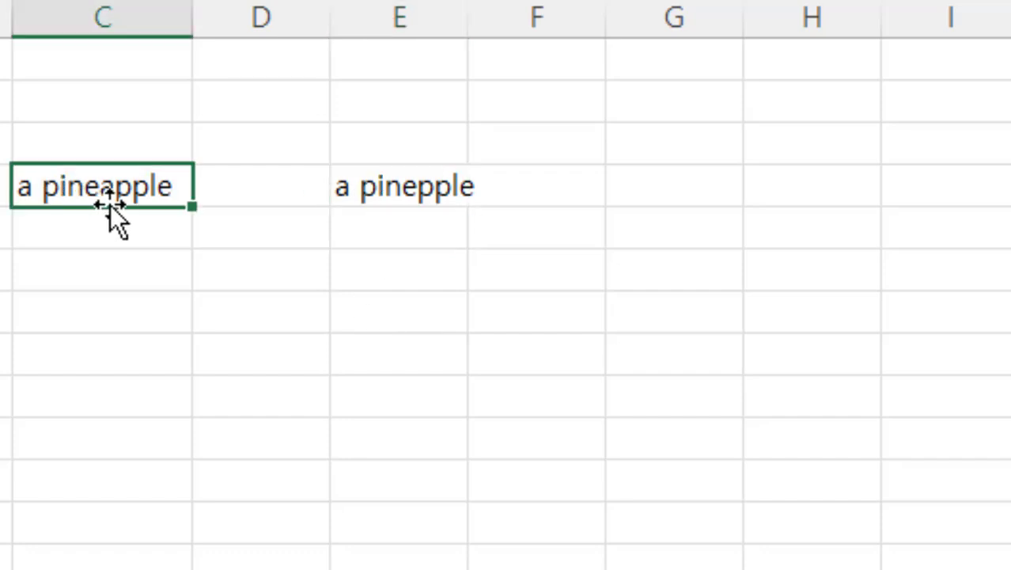
key(F2)
text(a)
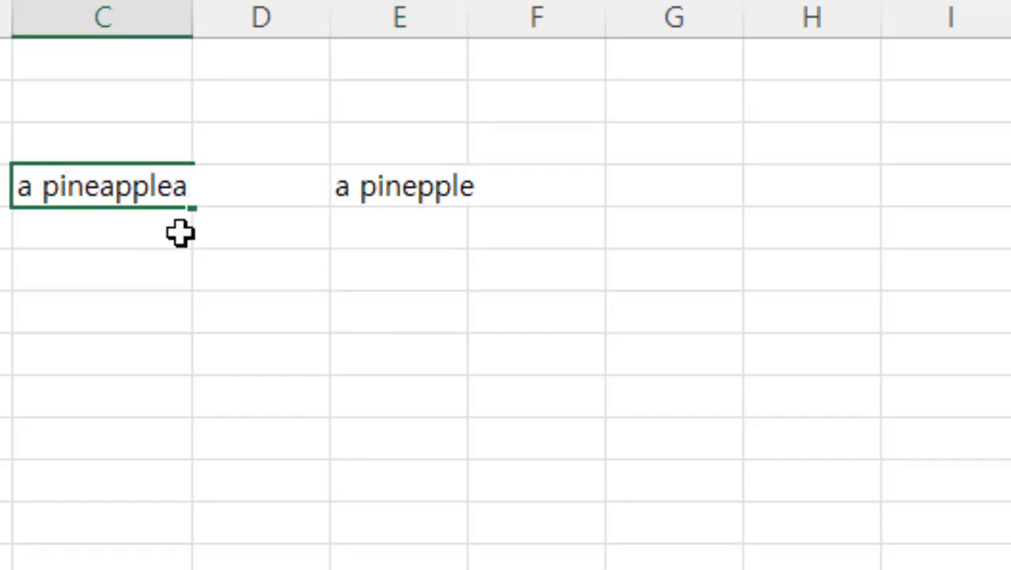
key(Return)
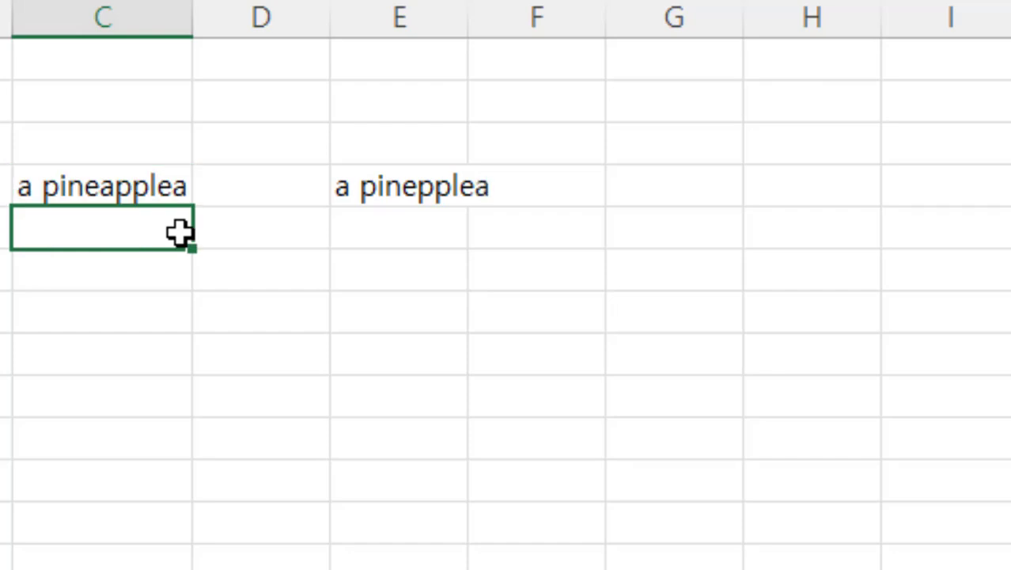
Set the instance number in E4's SUBSTITUTE formula to 3 so the third "a" is removed.
click(360, 195)
key(F2)
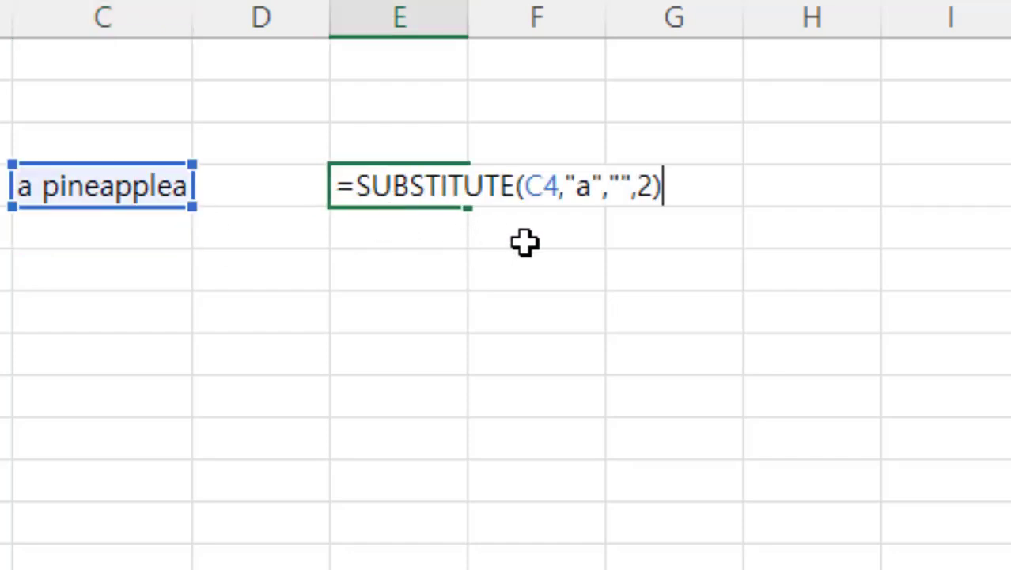
click(657, 186)
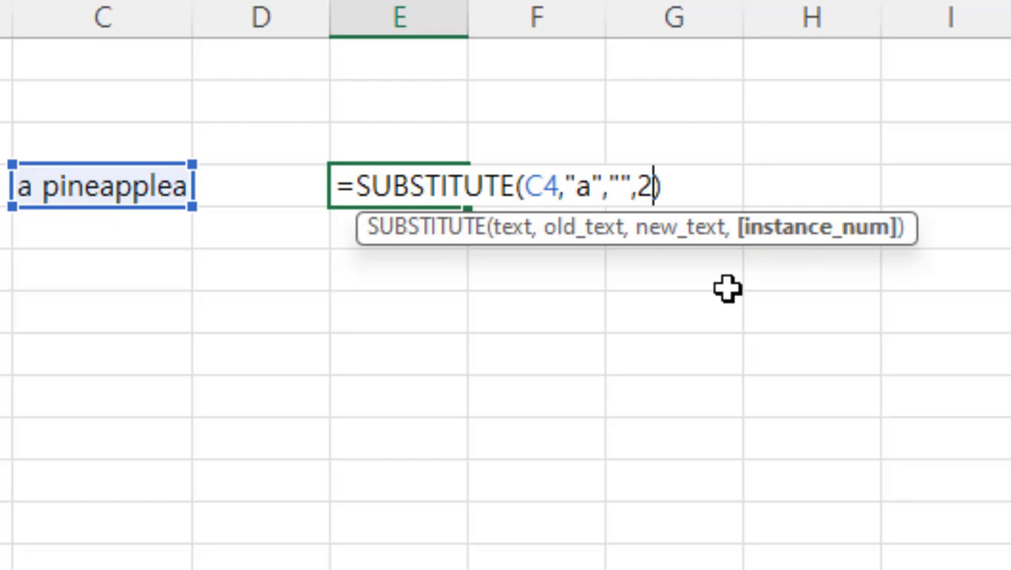
key(BackSpace)
text(3)
key(Return)
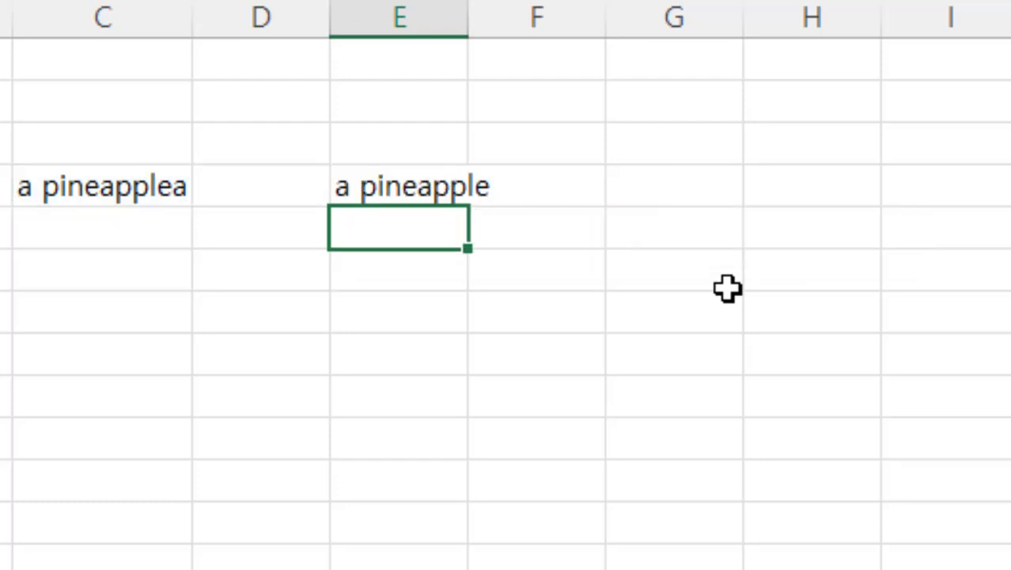
Set the instance number in E4's SUBSTITUTE formula back to 1.
click(27, 191)
click(379, 188)
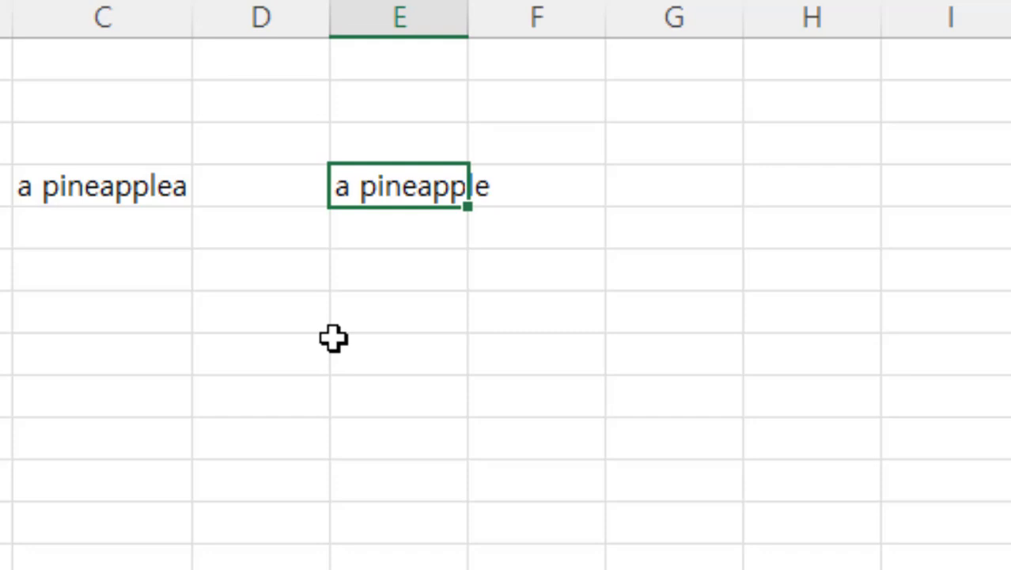
key(F2)
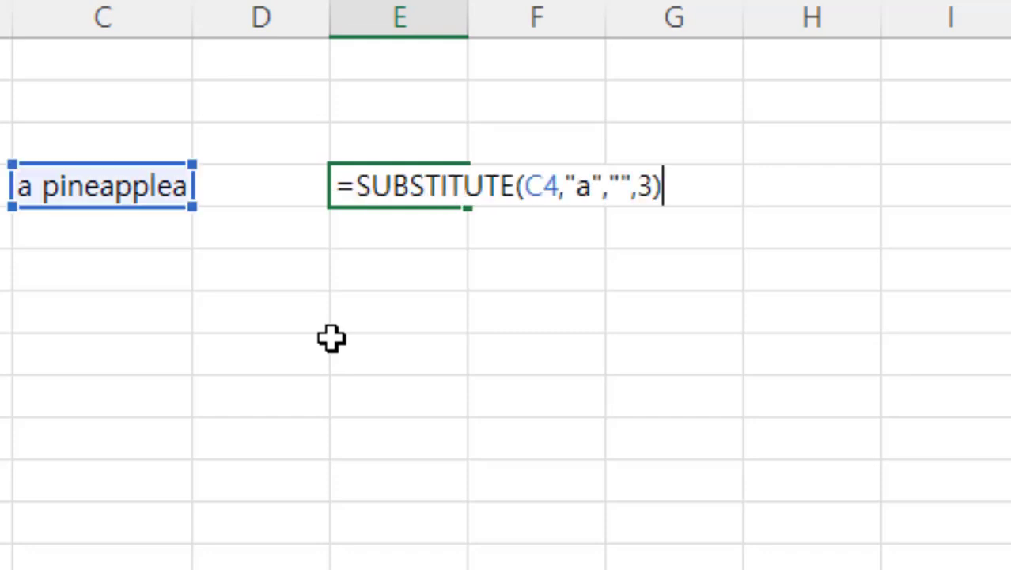
click(653, 198)
key(BackSpace)
text(1)
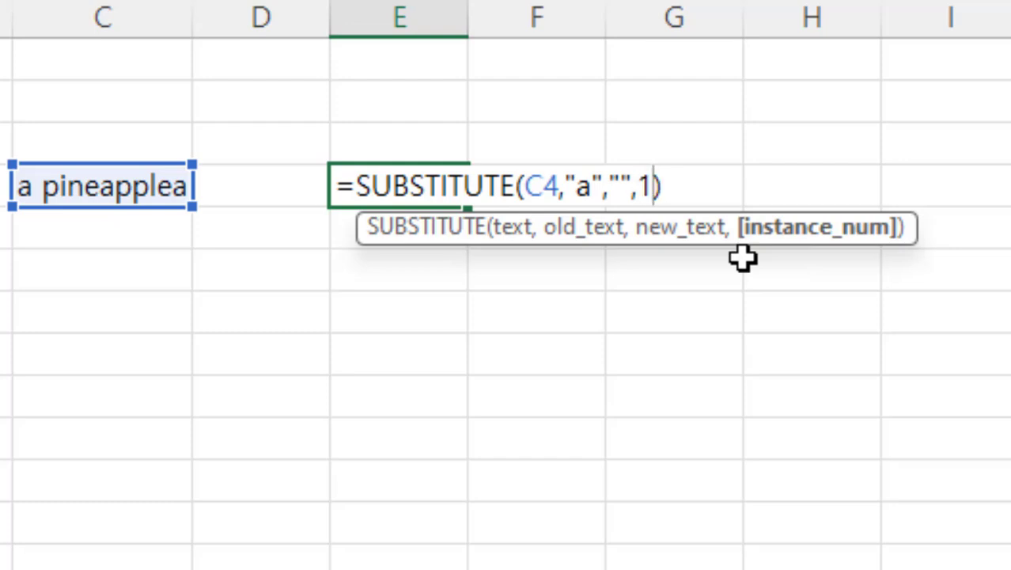
key(Return)
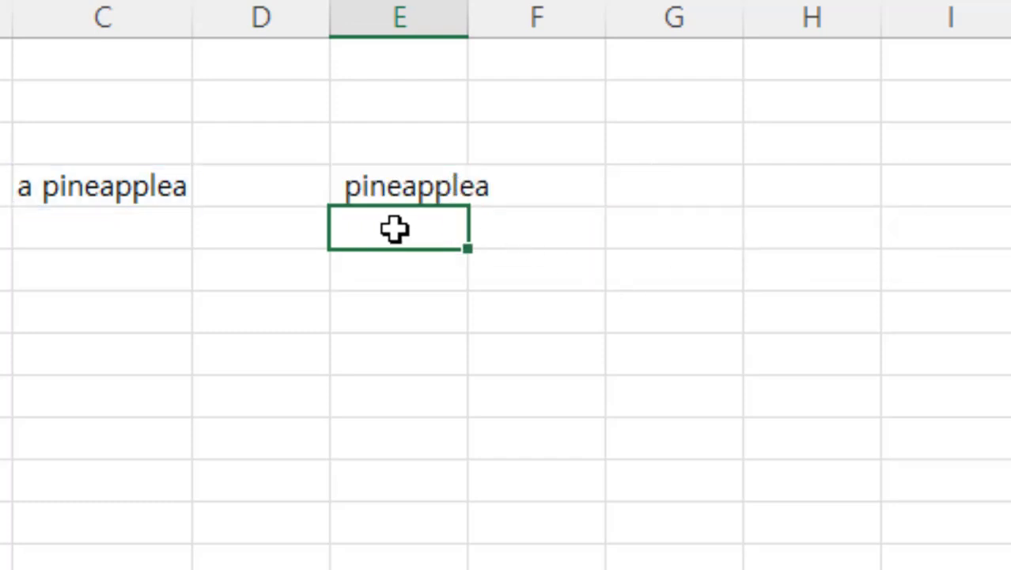
Wrap the SUBSTITUTE formula in E4 in TRIM to strip the leading space, giving =TRIM(SUBSTITUTE(C4,"a","",1)).
click(356, 192)
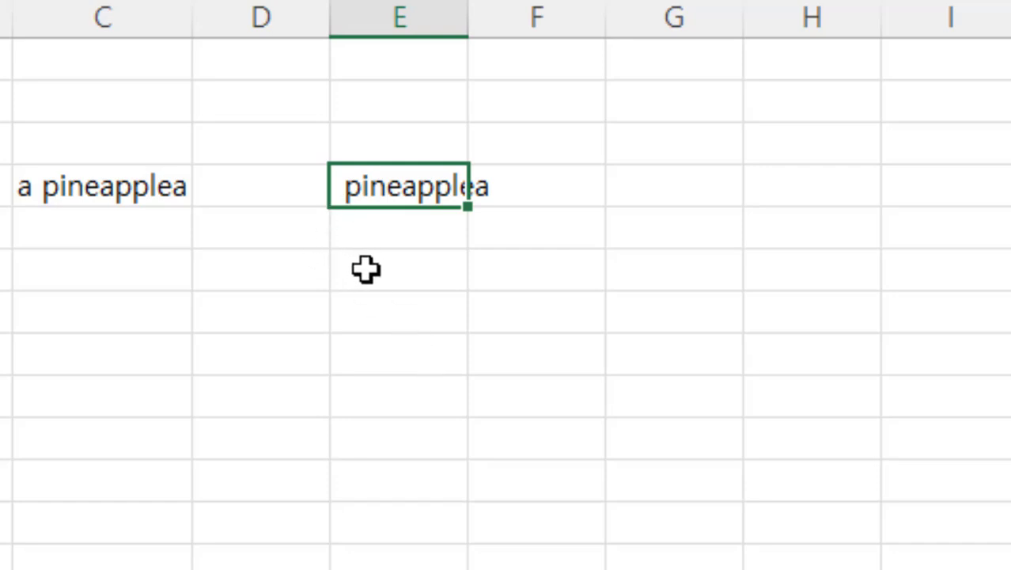
key(F2)
click(358, 187)
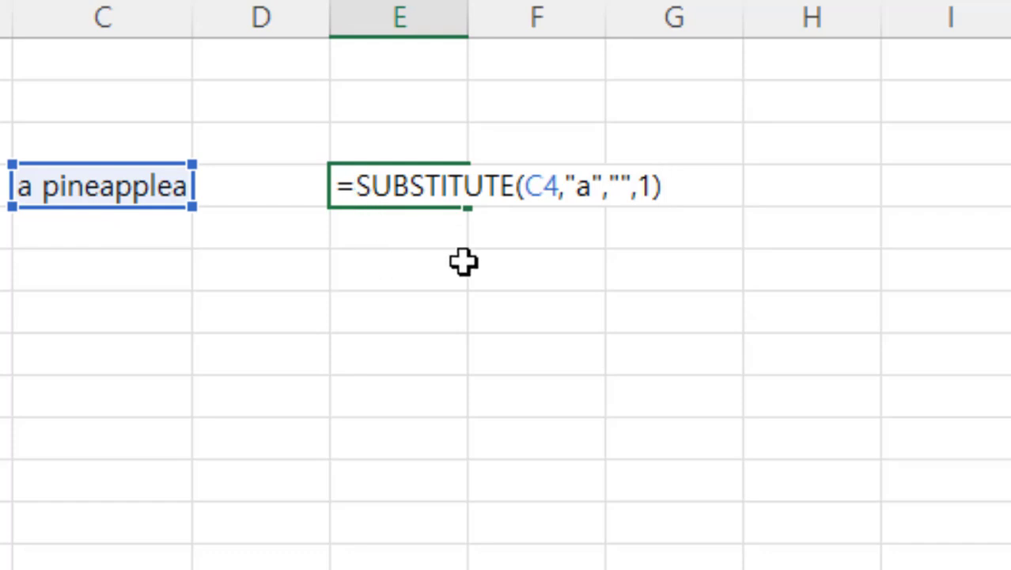
text(trim()
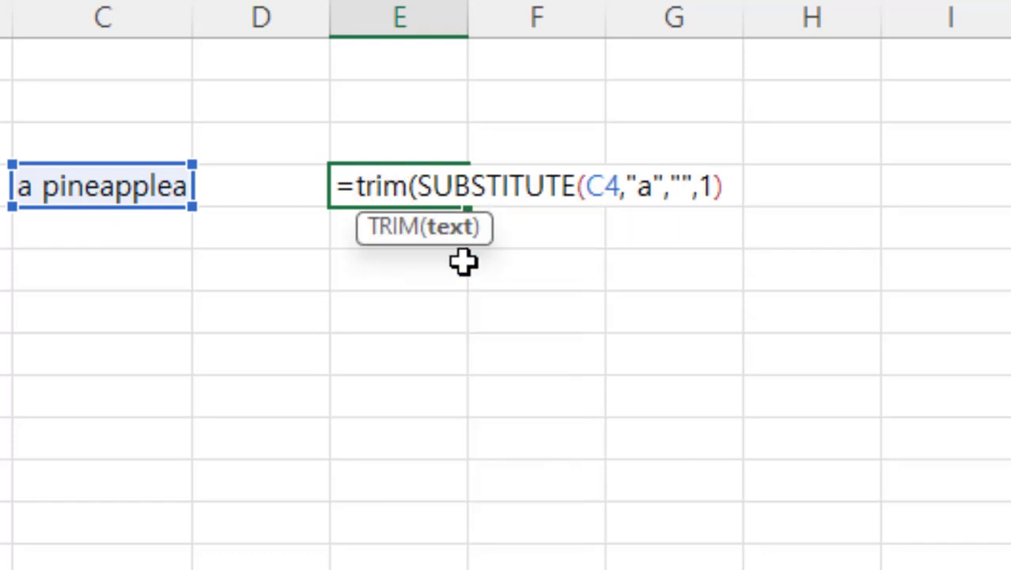
click(736, 185)
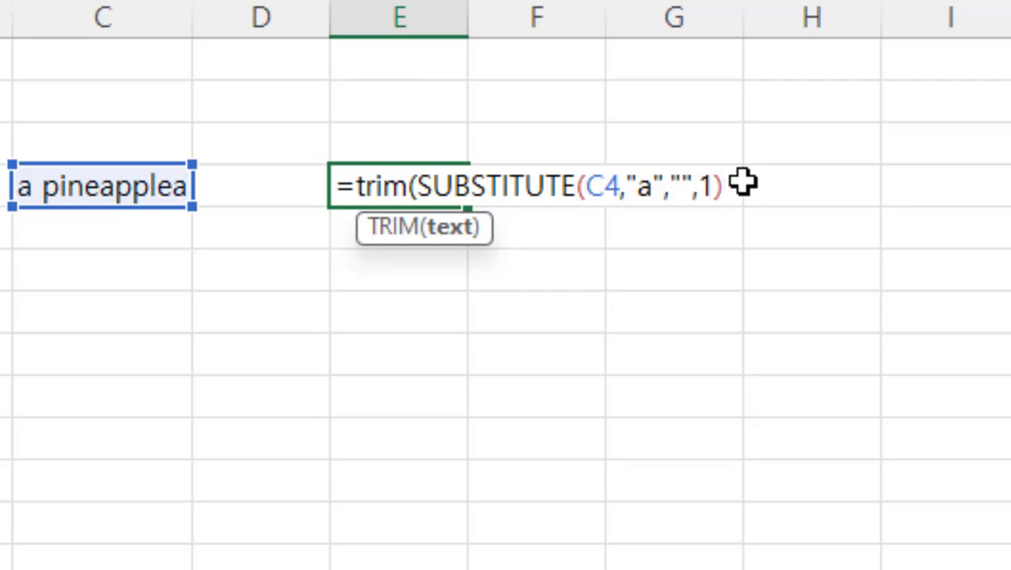
text())
key(Return)
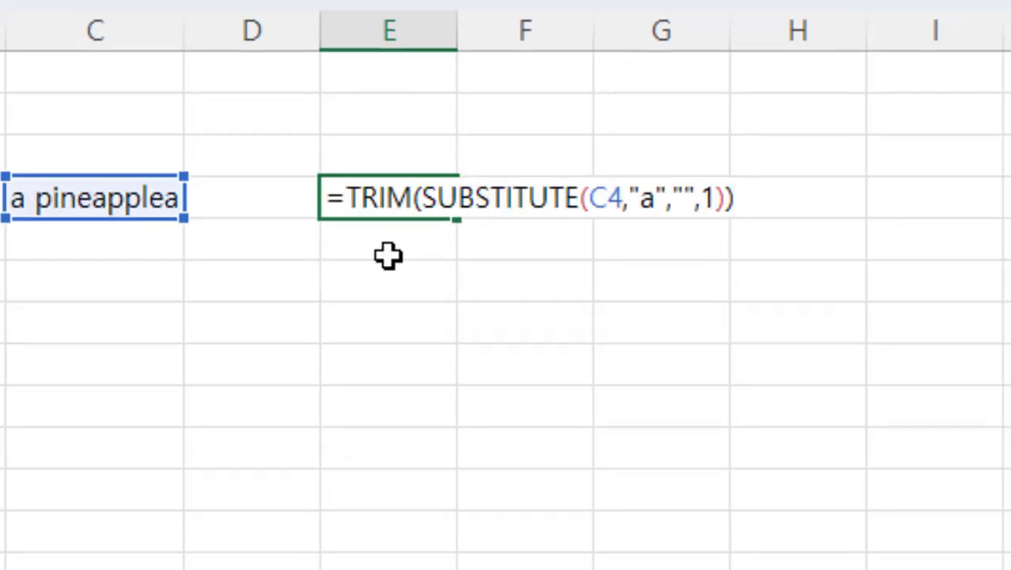
key(ctrl+Return)
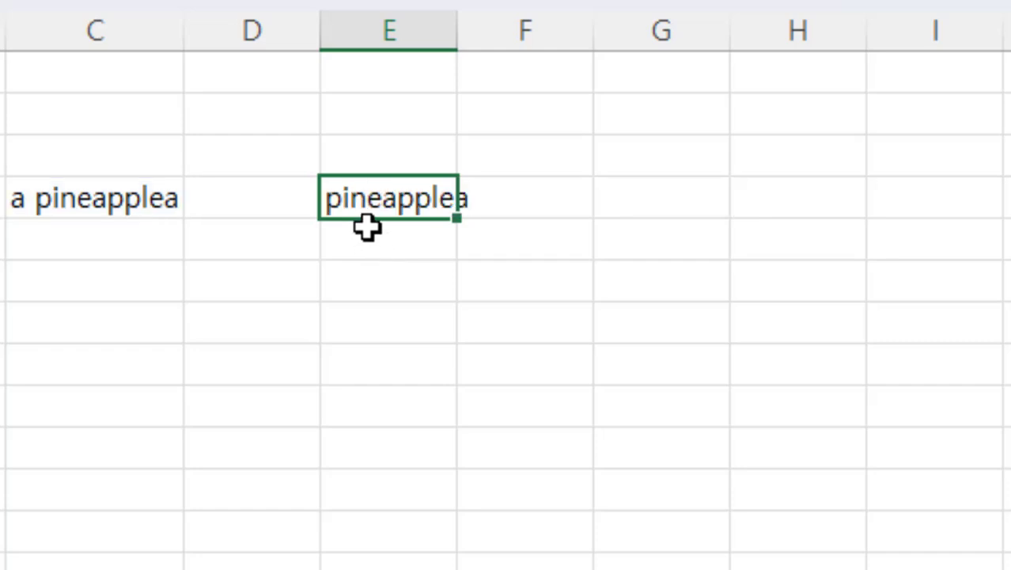
Move the formula from E4 to E6 and change the text in C4 to "a pineapple and a lemon".
drag(364, 221, 376, 300)
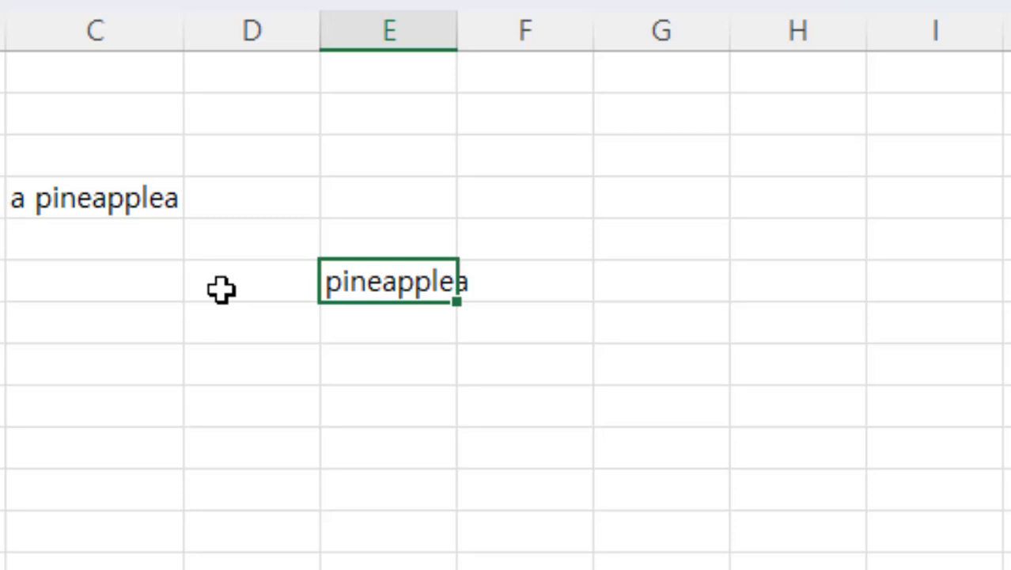
click(79, 207)
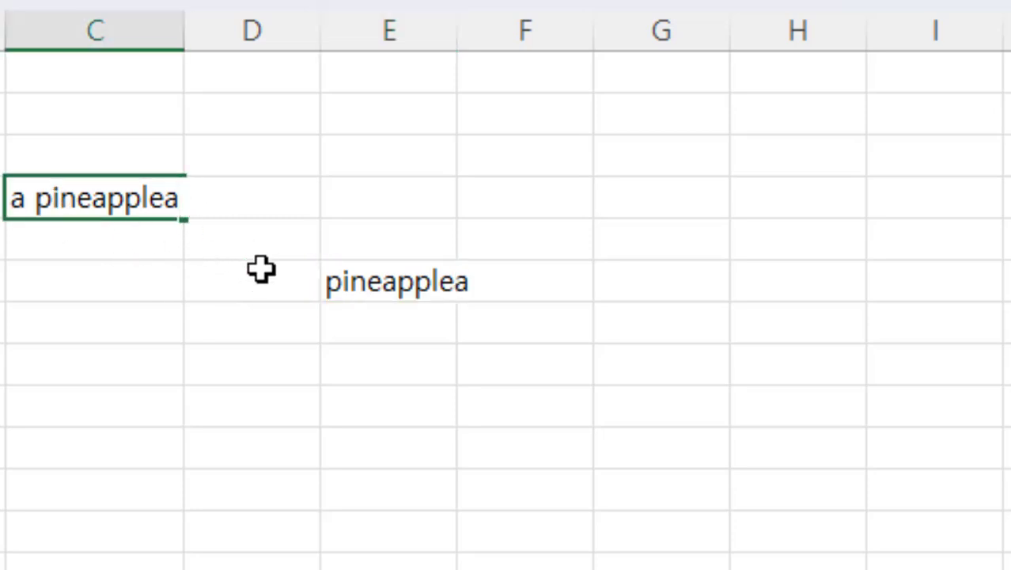
key(BackSpace)
text(and)
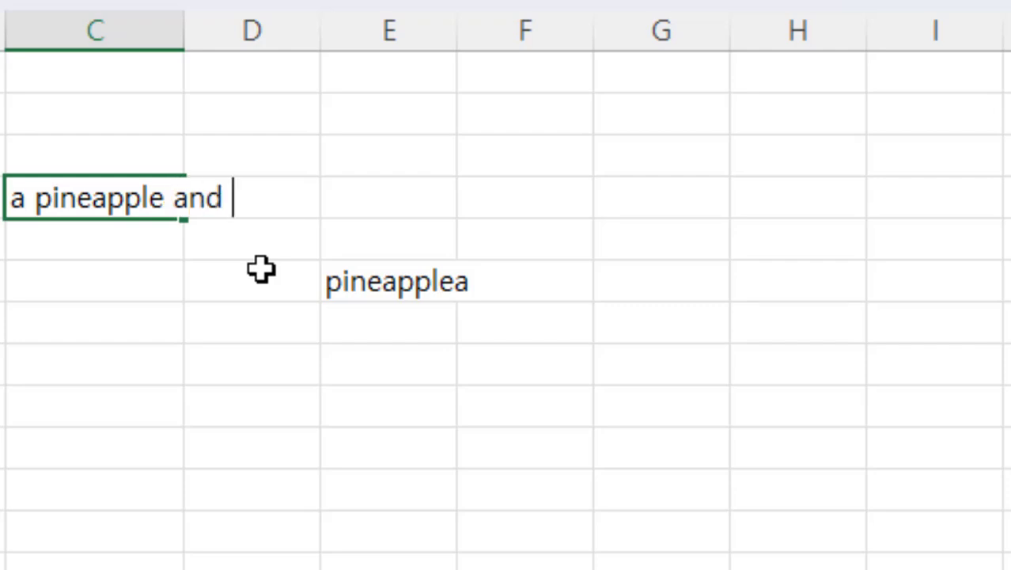
text( a lem)
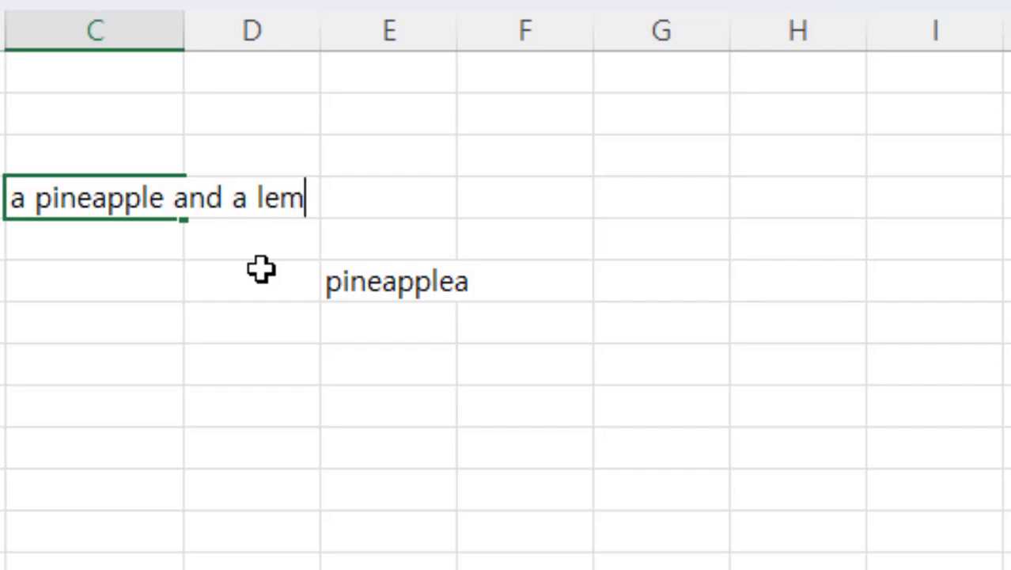
text(on)
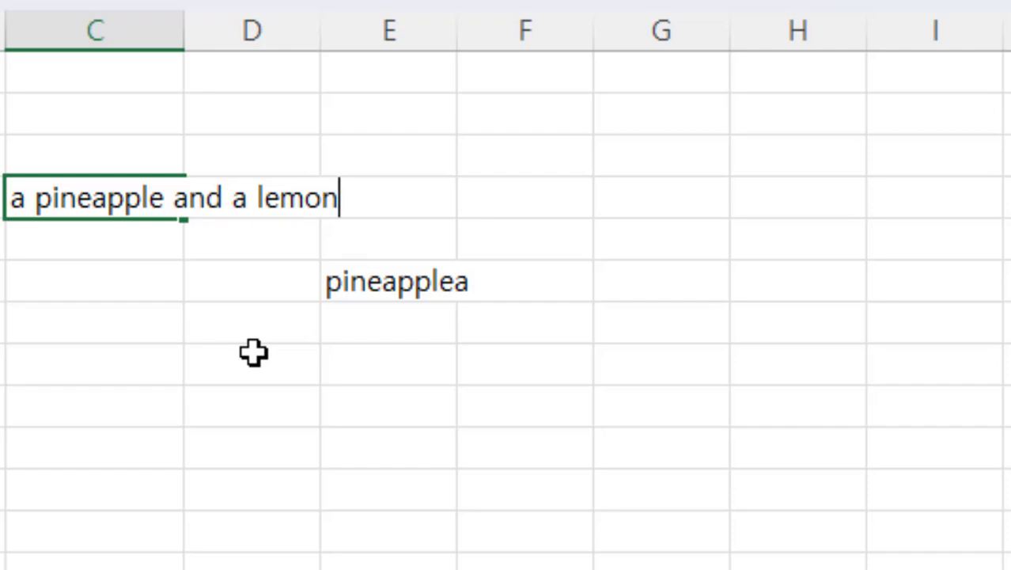
key(Return)
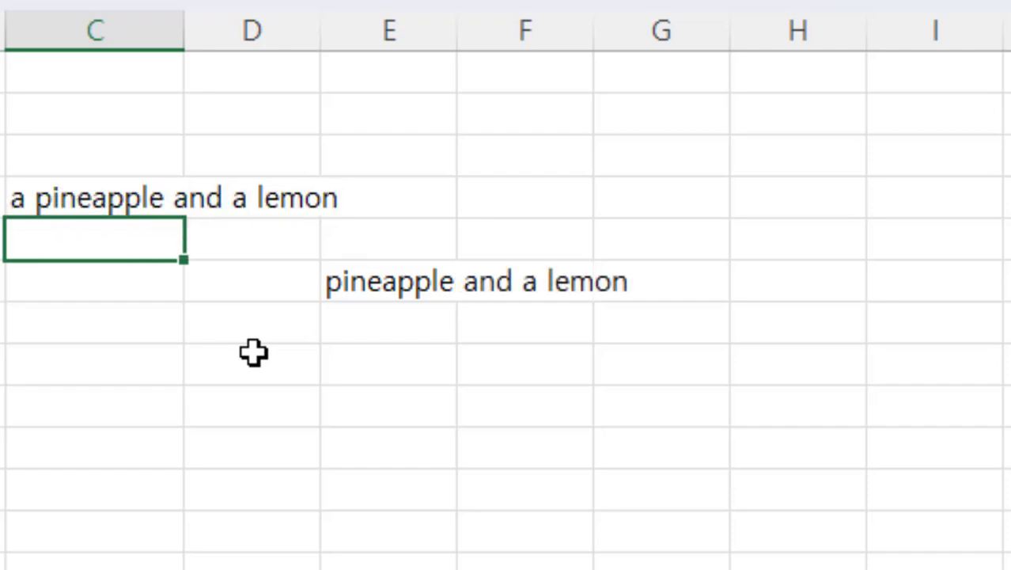
Remove the TRIM wrapper from the formula in E6, leaving =SUBSTITUTE(C4,"a","",1).
click(376, 288)
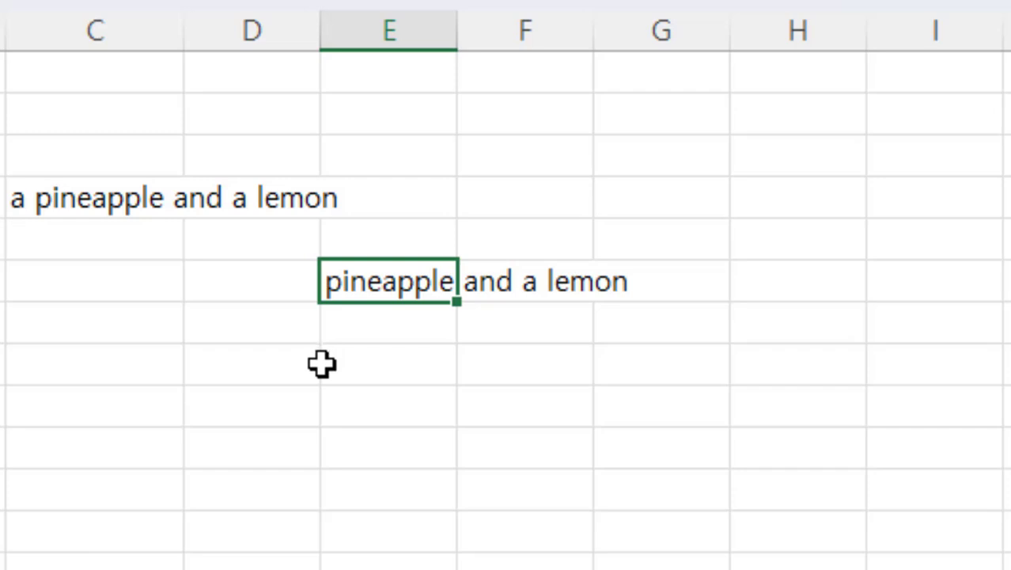
key(F2)
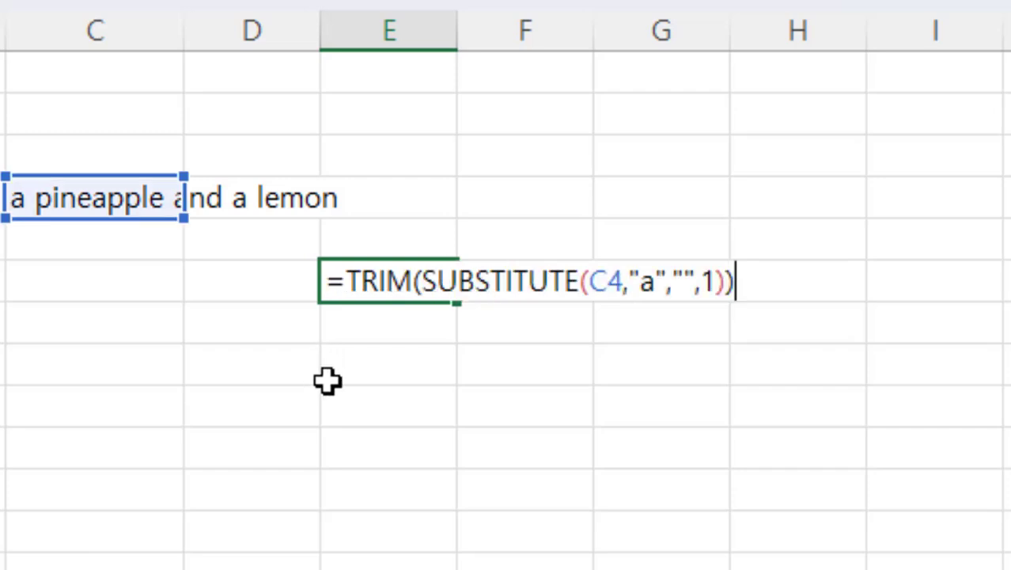
click(425, 281)
key(BackSpace)
key(BackSpace)
key(BackSpace)
key(BackSpace)
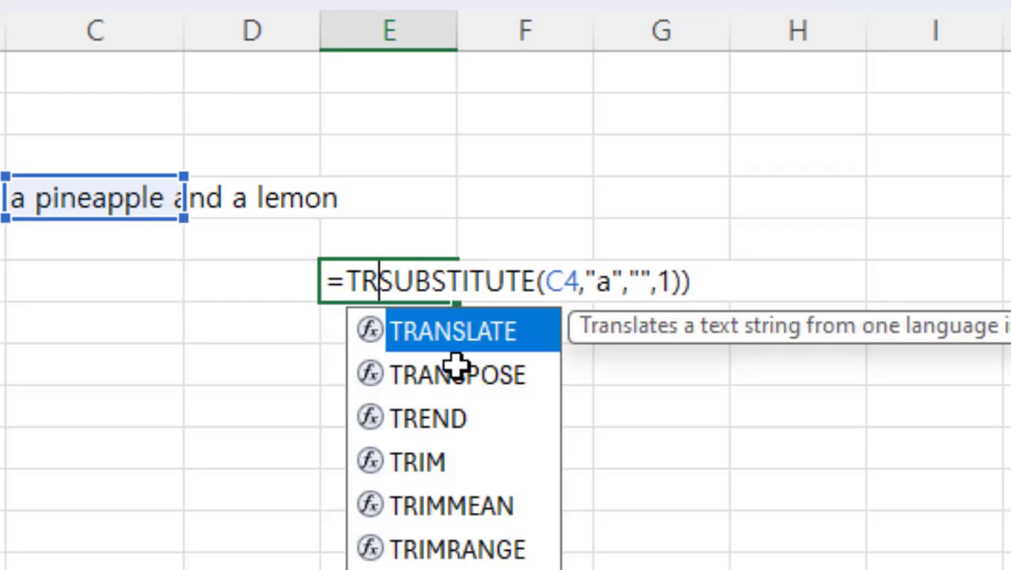
key(BackSpace)
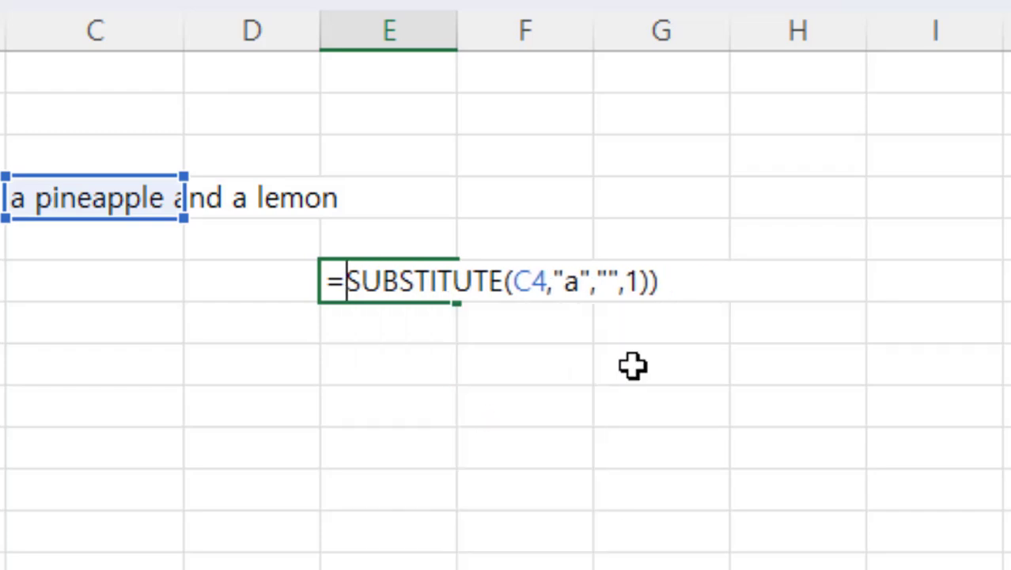
click(680, 285)
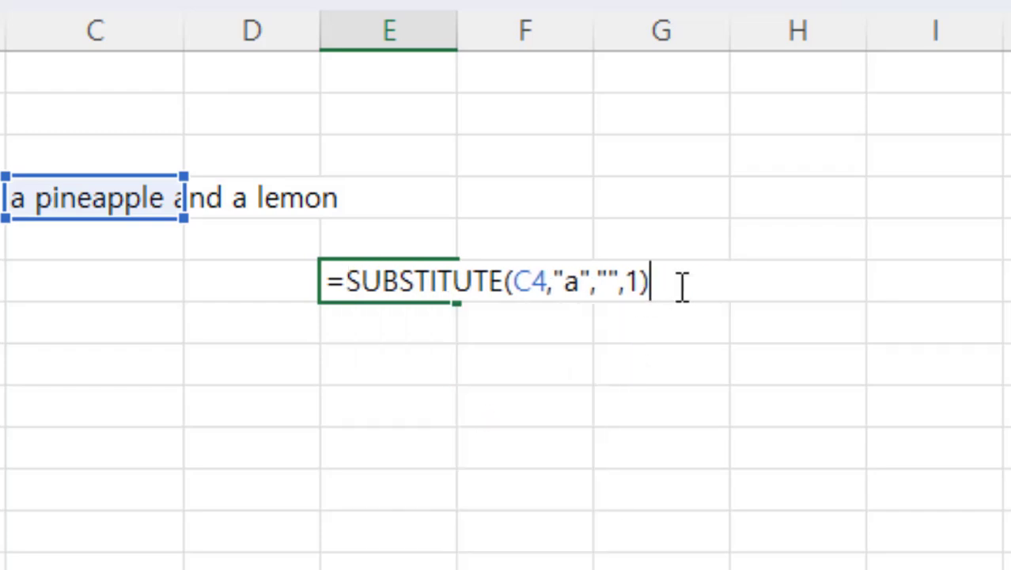
Delete the instance number from E6's formula so every "a" is removed, giving =SUBSTITUTE(C4,"a","").
click(637, 282)
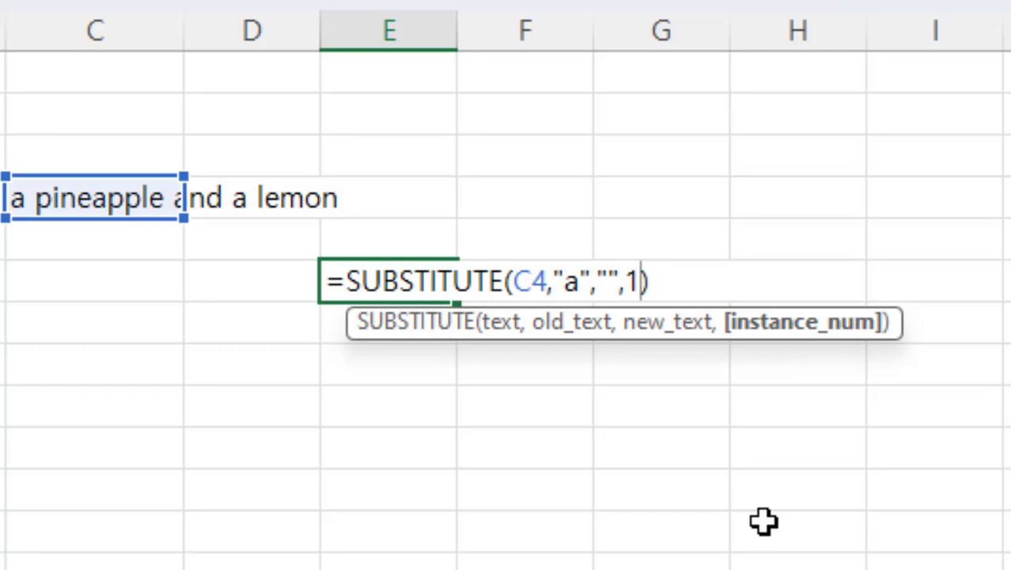
key(BackSpace)
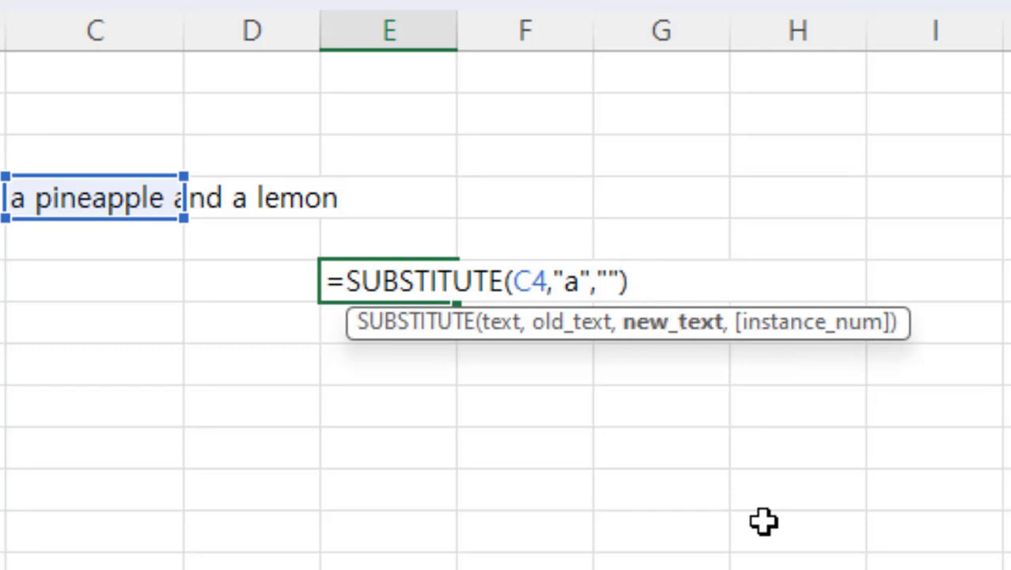
key(Return)
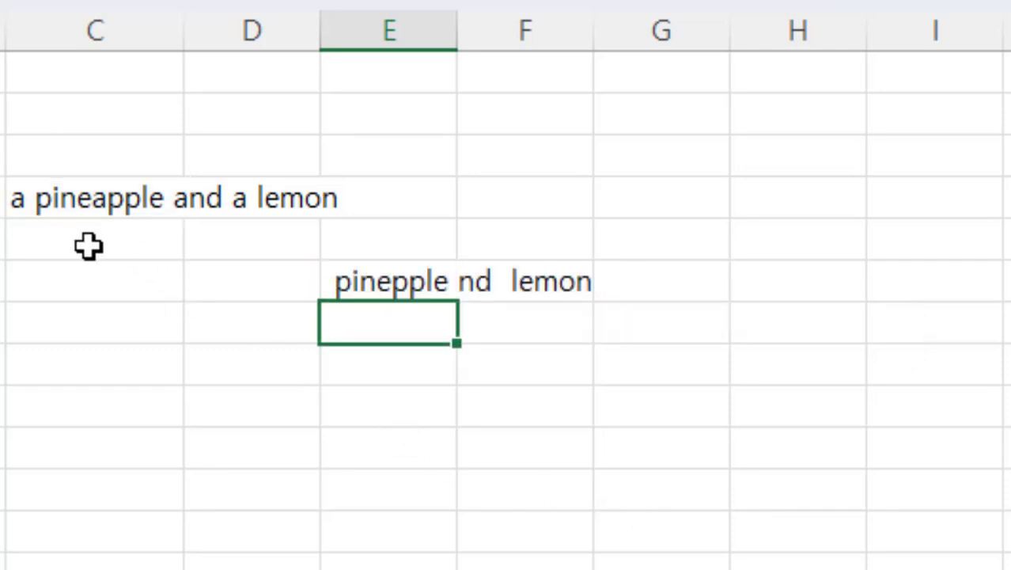
Compare the source text in C4 with the SUBSTITUTE result in E6 and check the formula's old_text argument.
click(70, 208)
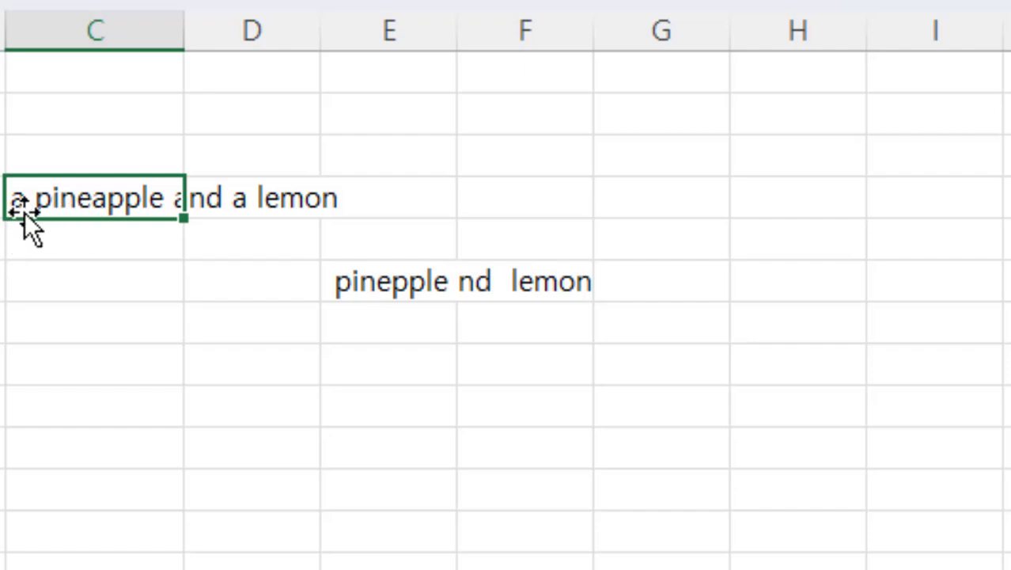
click(203, 202)
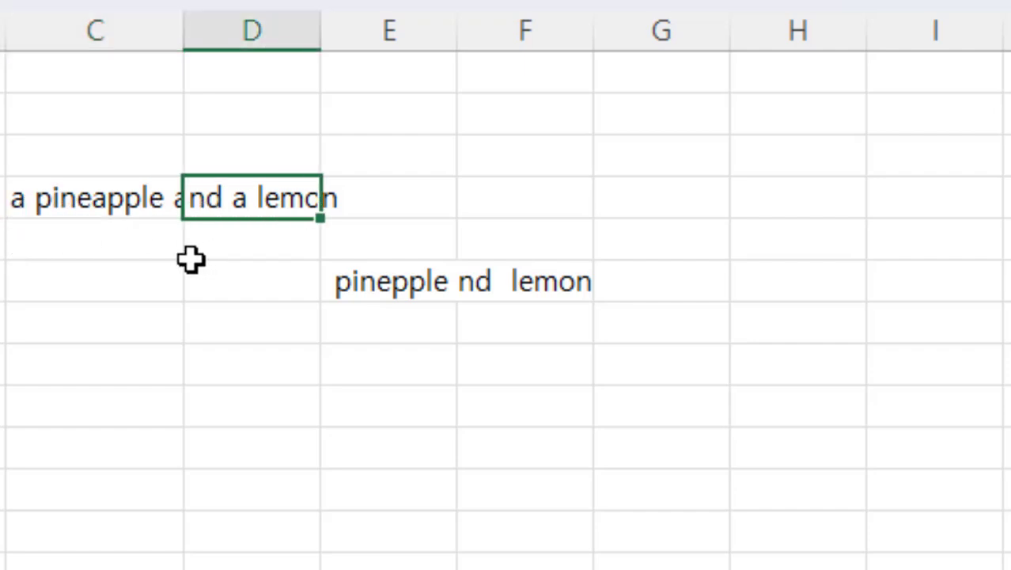
click(87, 203)
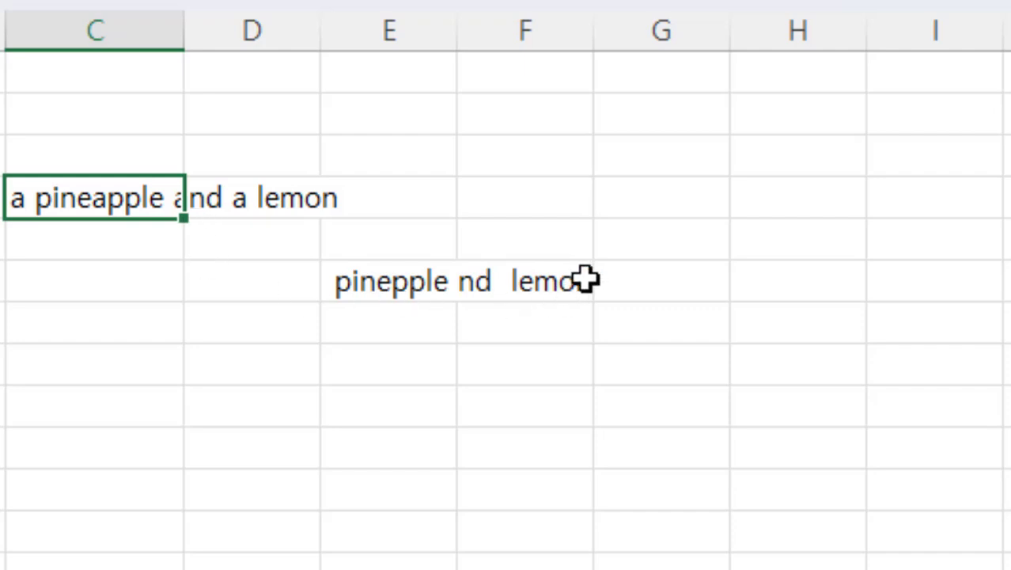
click(369, 298)
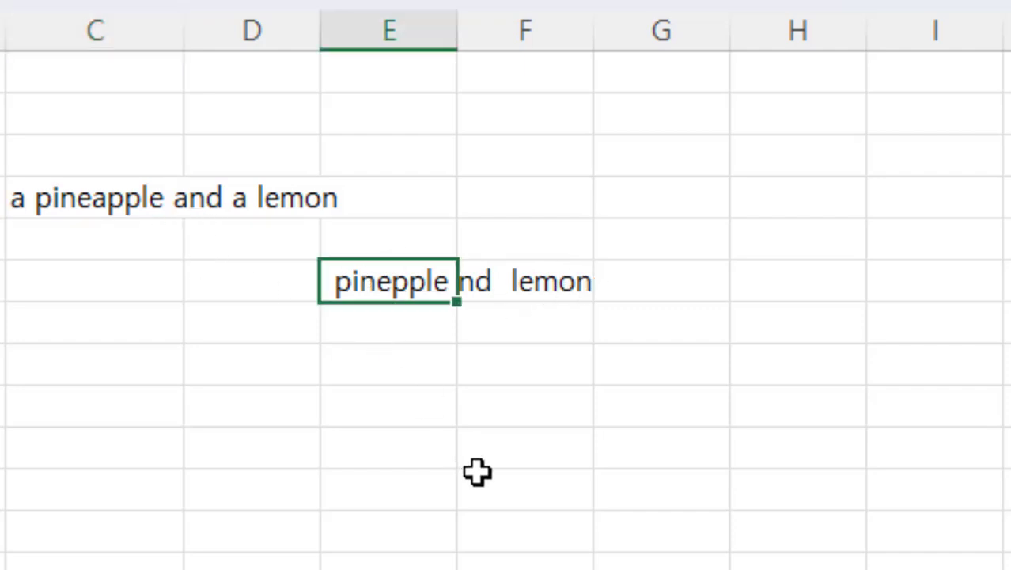
click(481, 298)
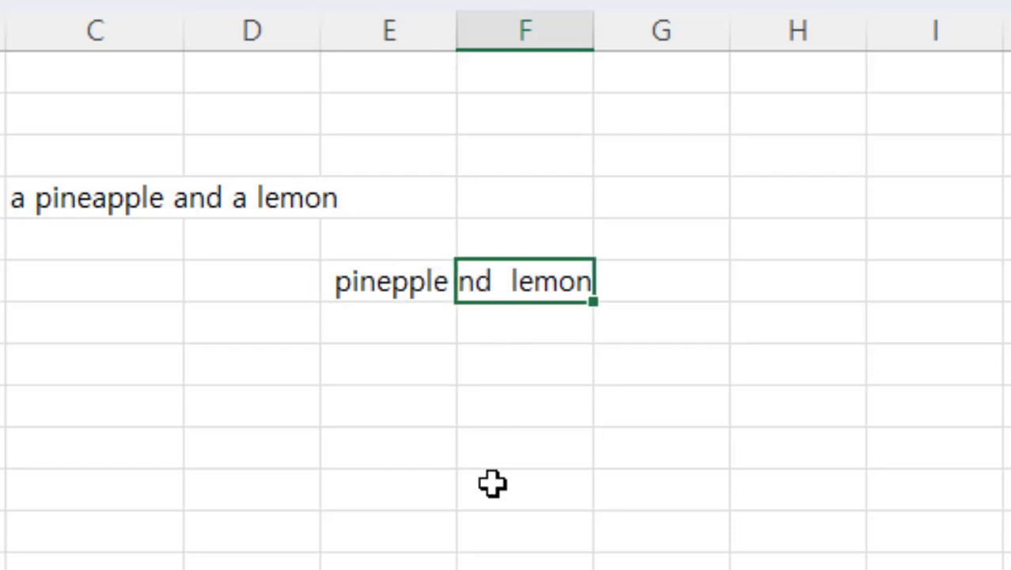
click(341, 284)
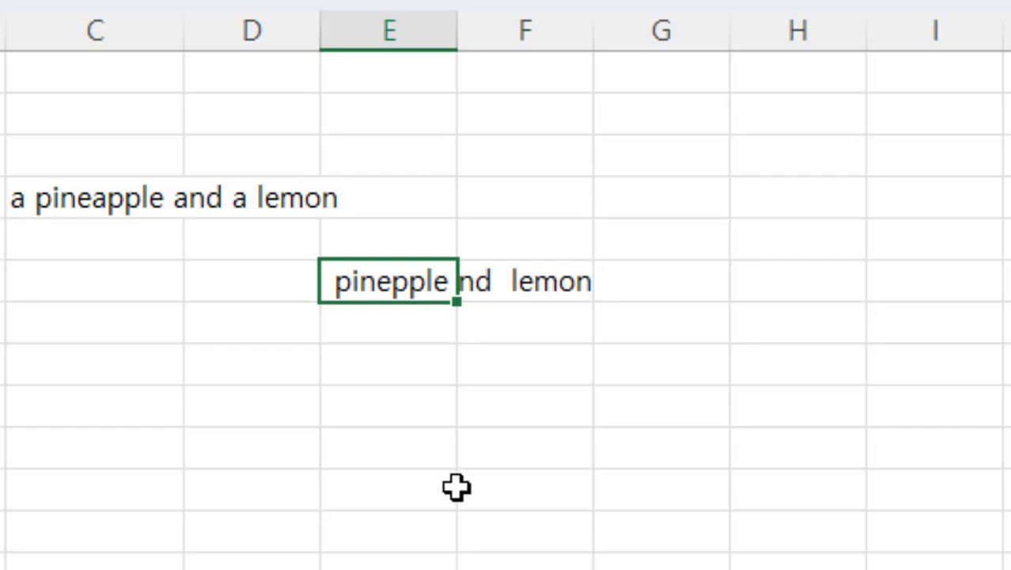
key(F2)
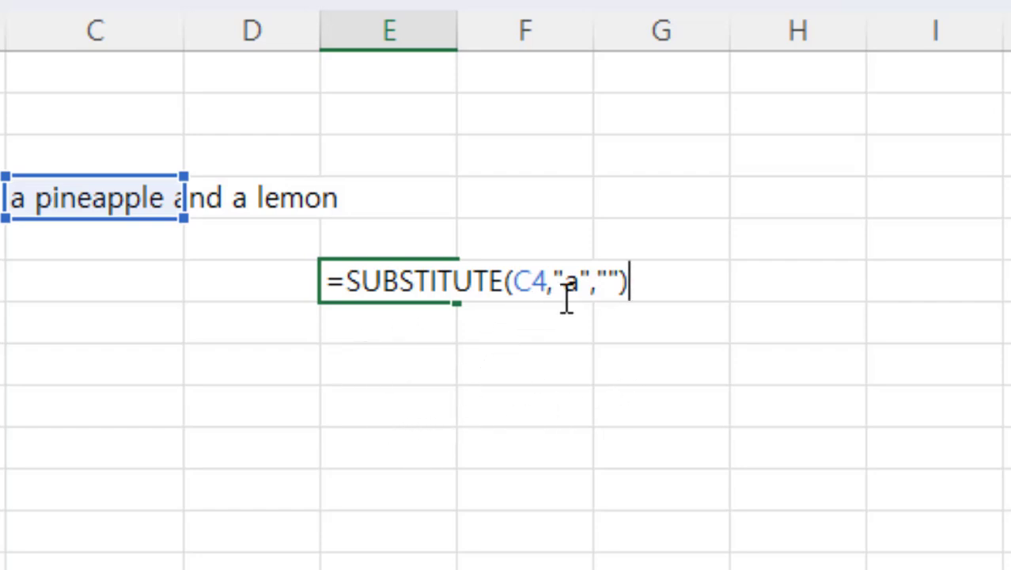
click(581, 281)
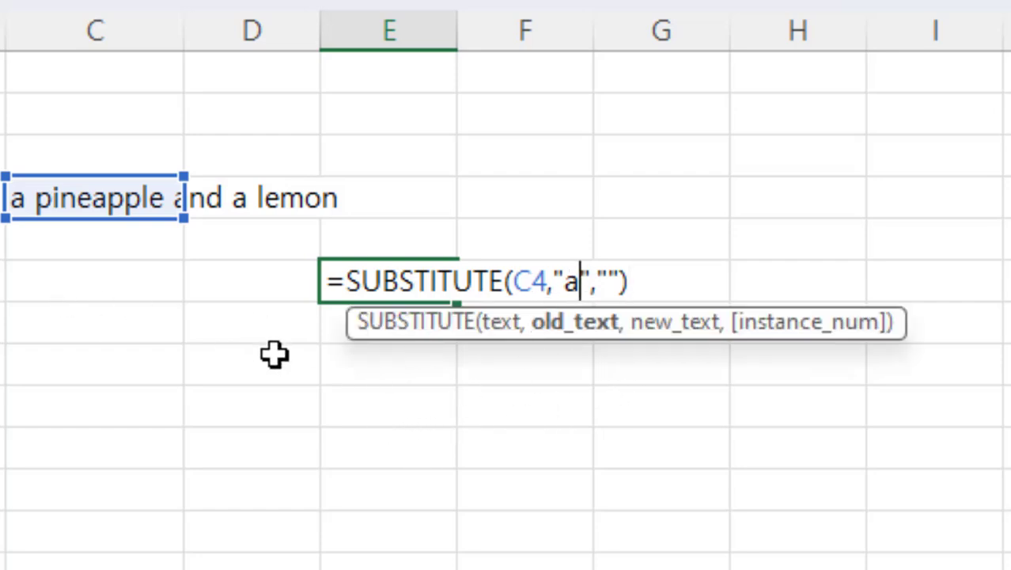
key(Return)
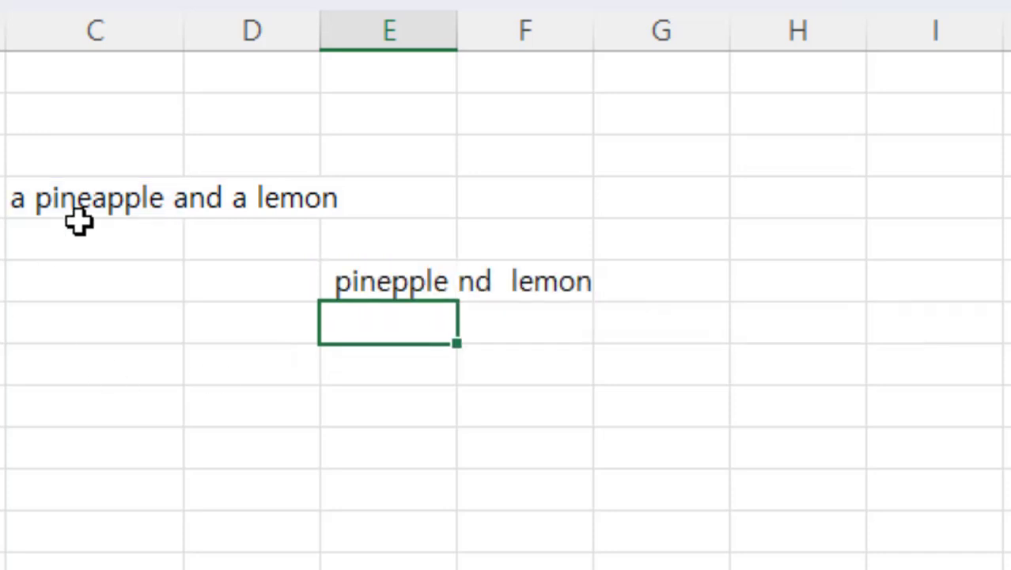
click(79, 203)
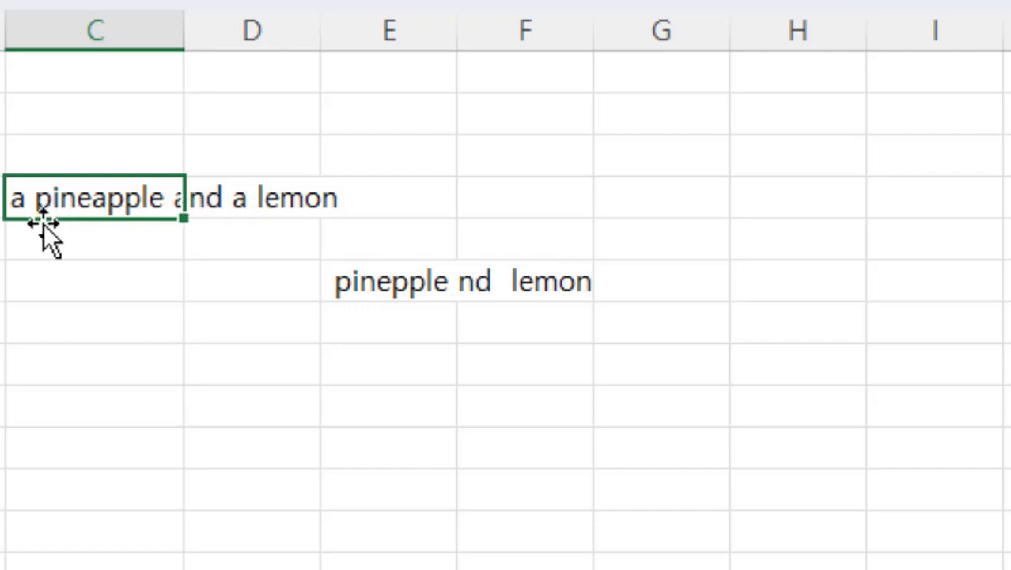
Add a space after the "a" in E6's old_text argument, giving =SUBSTITUTE(C4,"a ","").
click(334, 286)
key(F2)
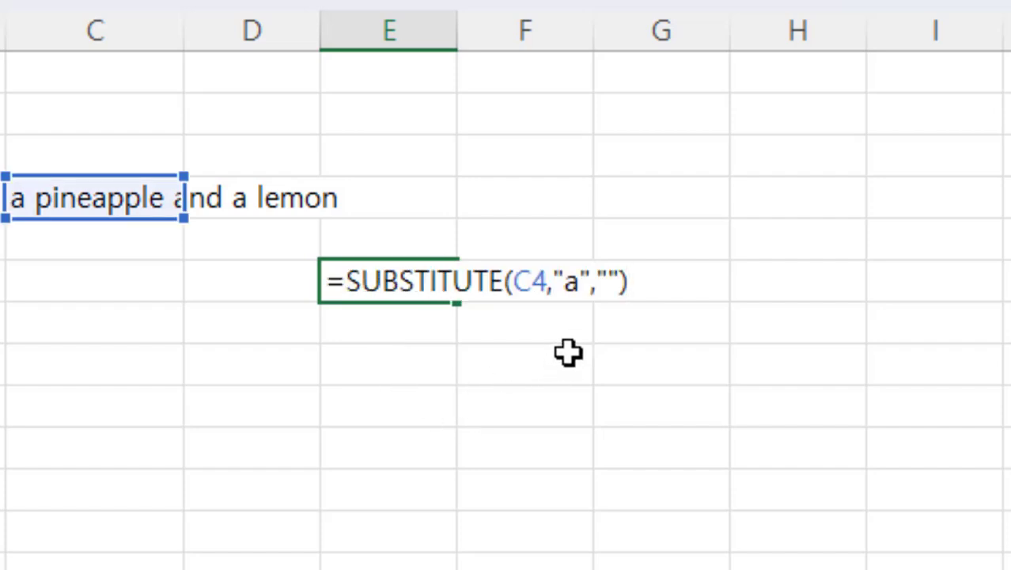
click(580, 281)
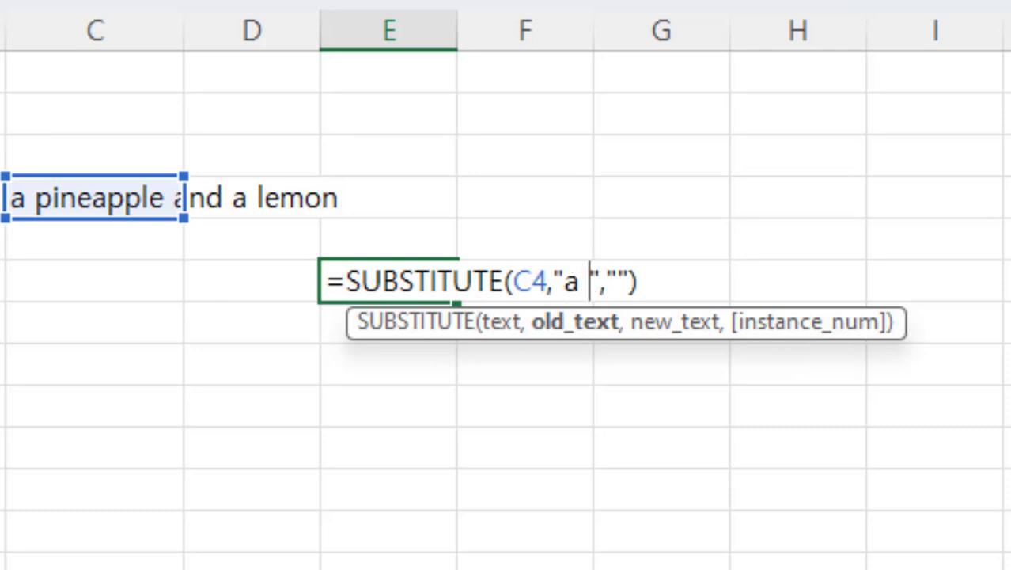
key(Return)
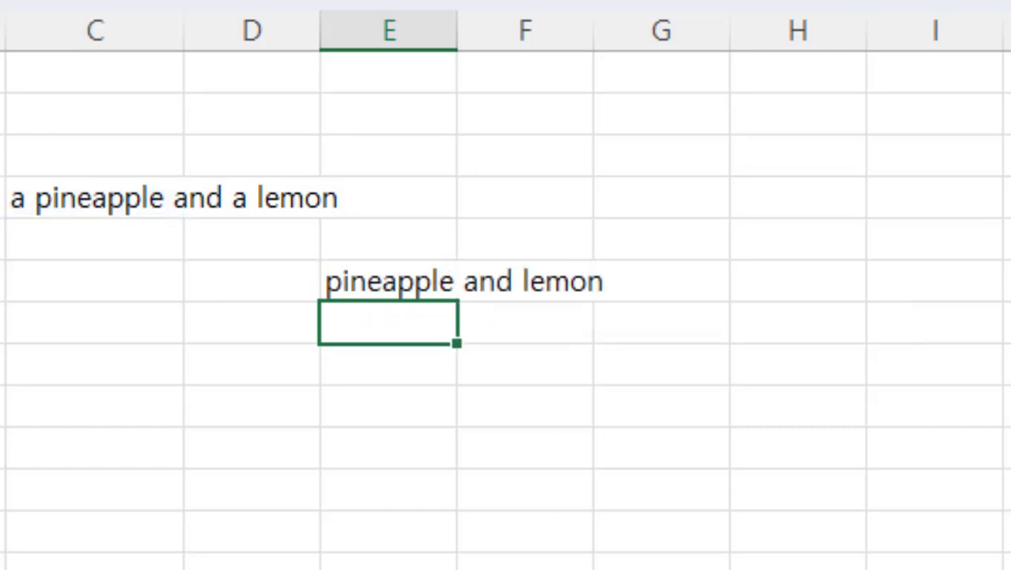
Examine the result in E6 against the text in C4 and review the "a " search text in its formula.
click(39, 207)
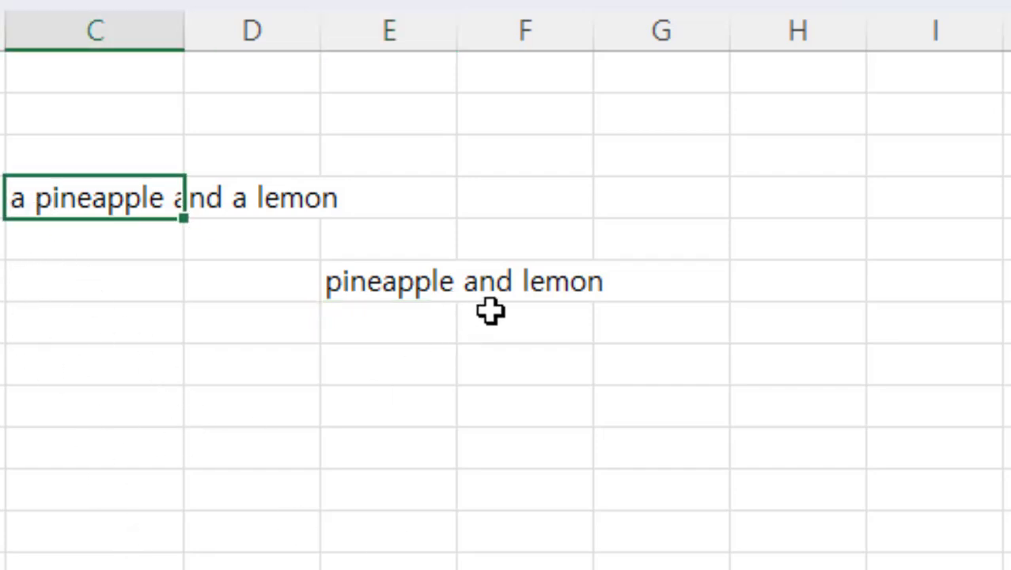
click(535, 287)
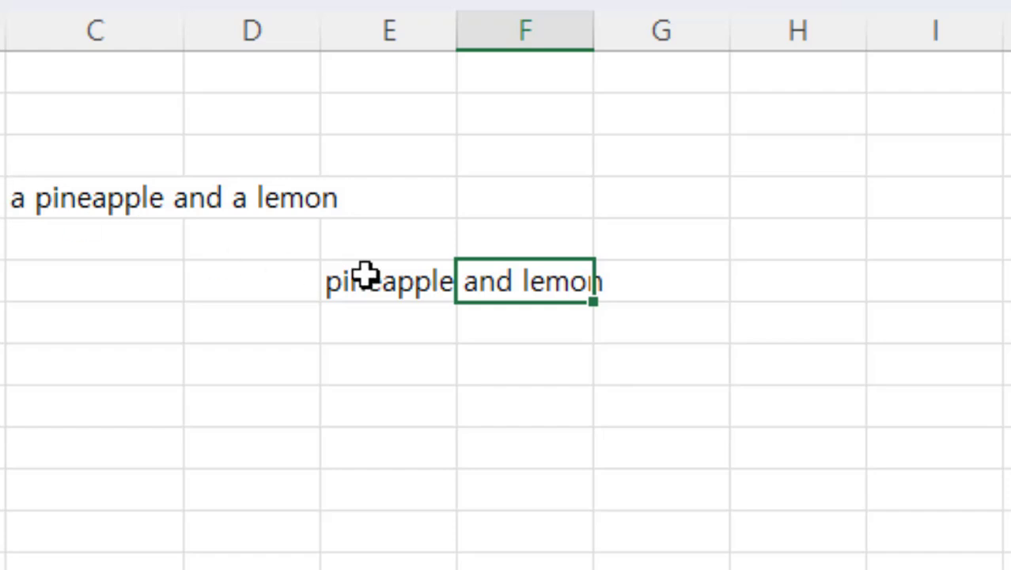
click(415, 285)
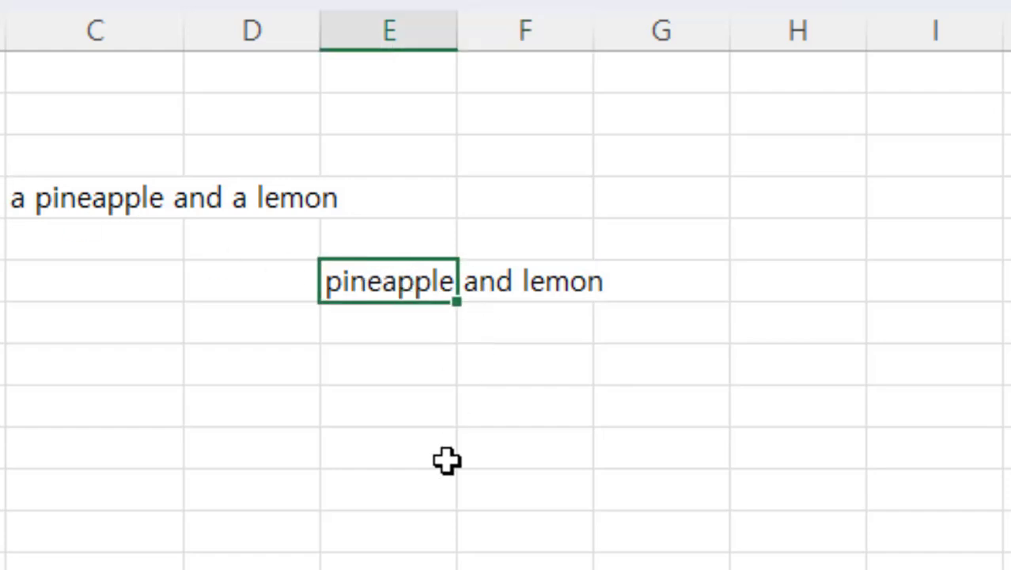
key(F2)
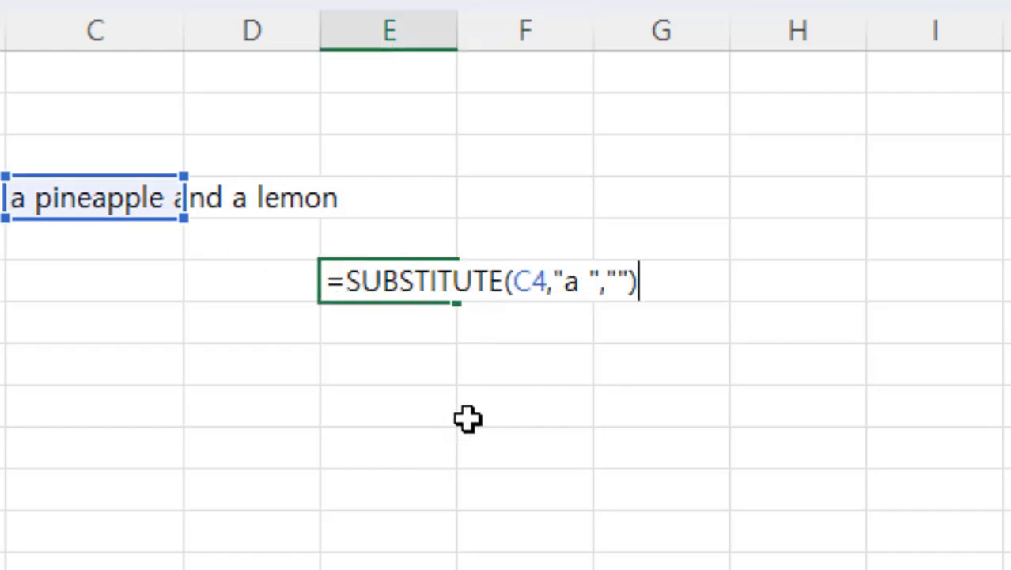
click(592, 281)
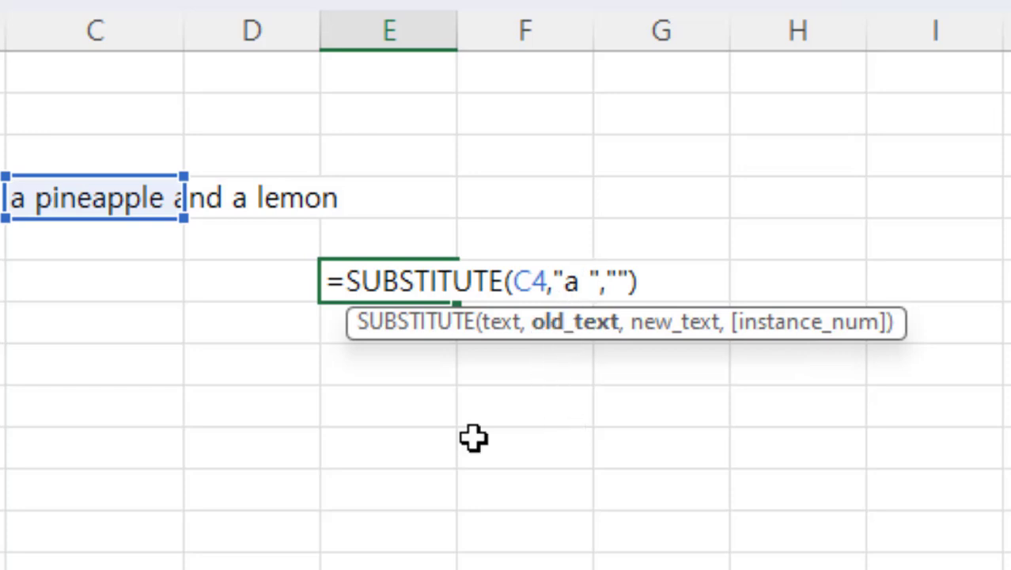
key(Return)
click(387, 282)
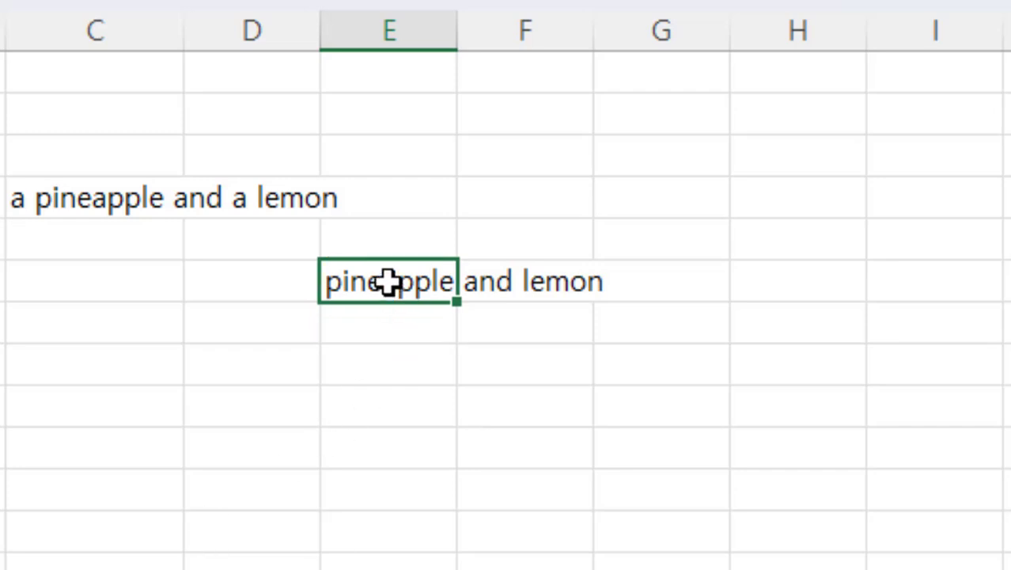
click(48, 202)
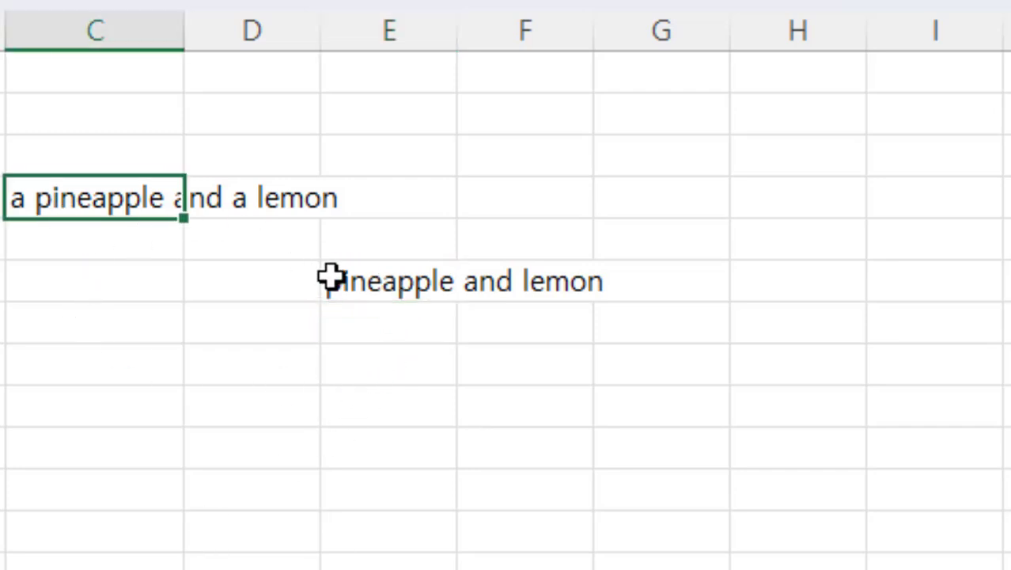
click(355, 376)
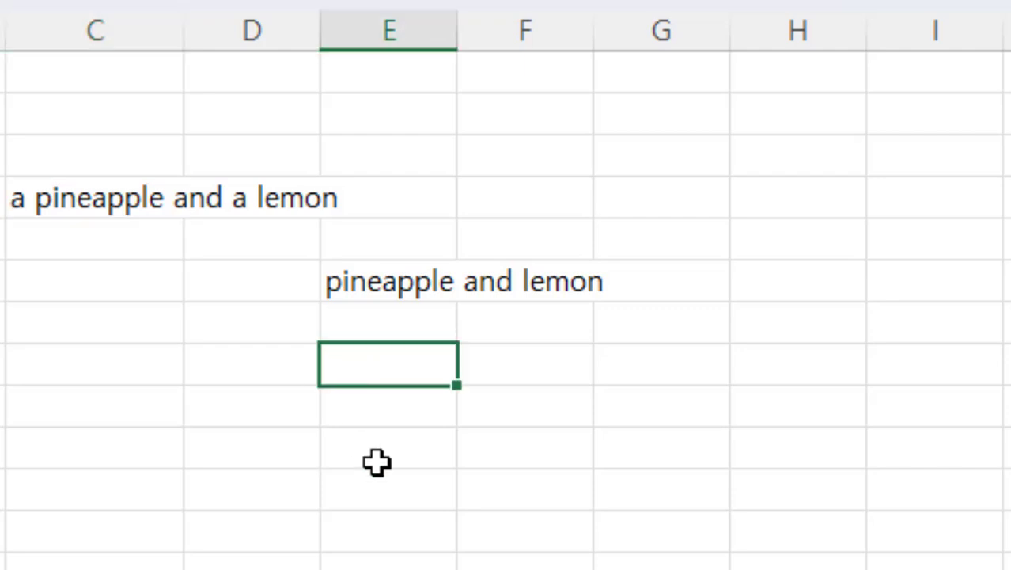
click(339, 287)
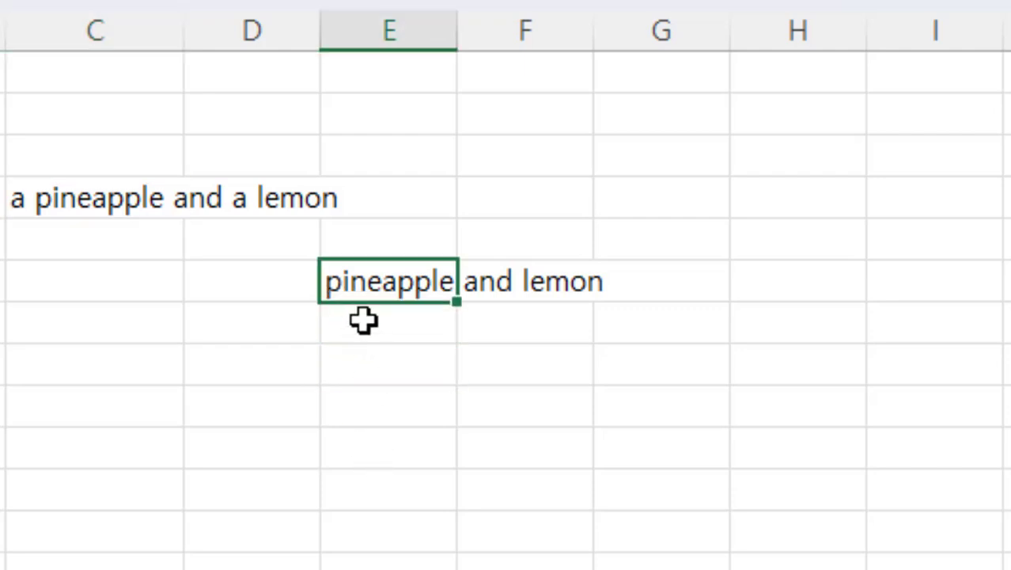
click(336, 340)
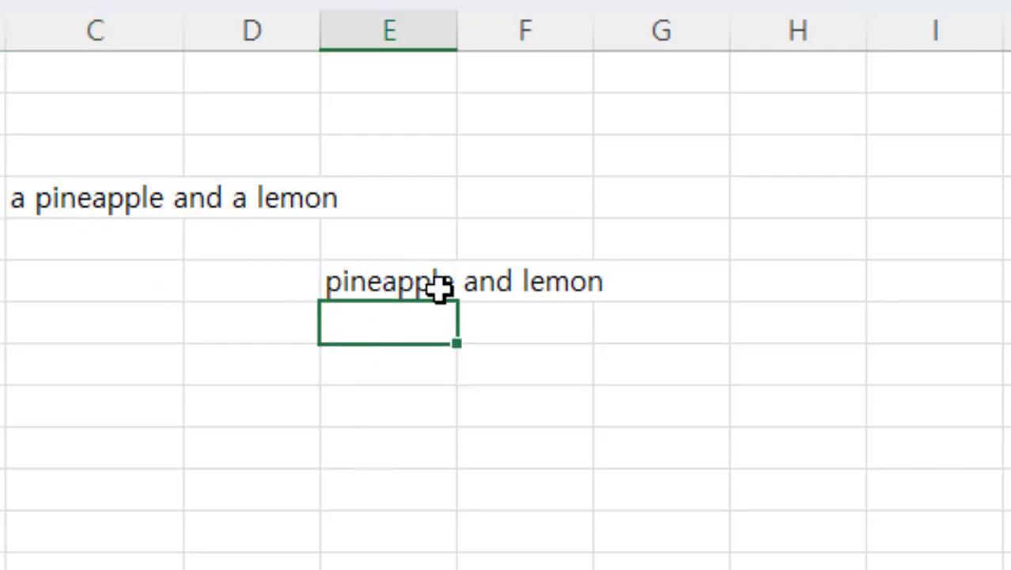
click(413, 398)
click(366, 289)
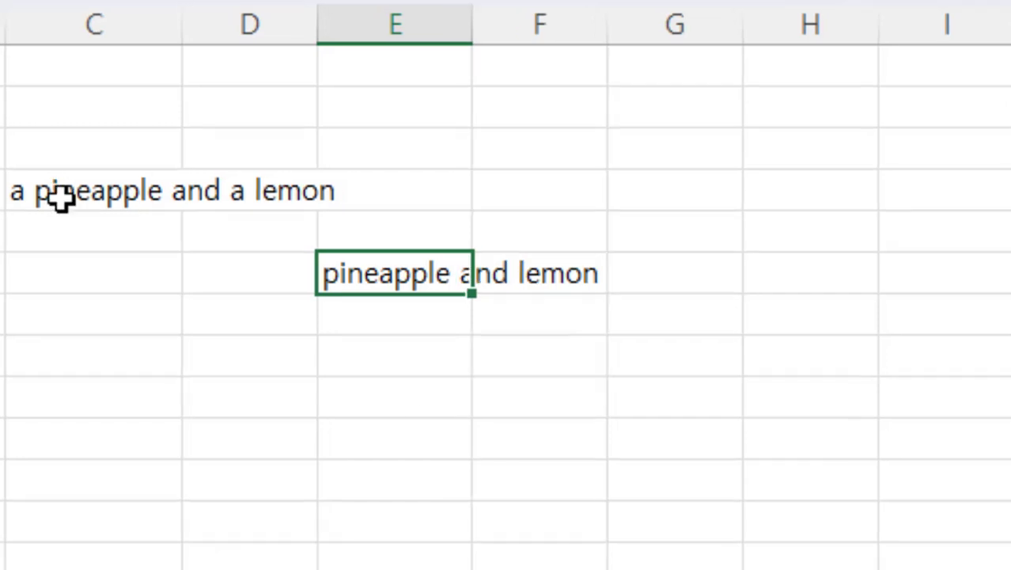
Replace the lowercase "a" at the start of C4 with a capital "A", giving "A pineapple and a lemon".
click(58, 196)
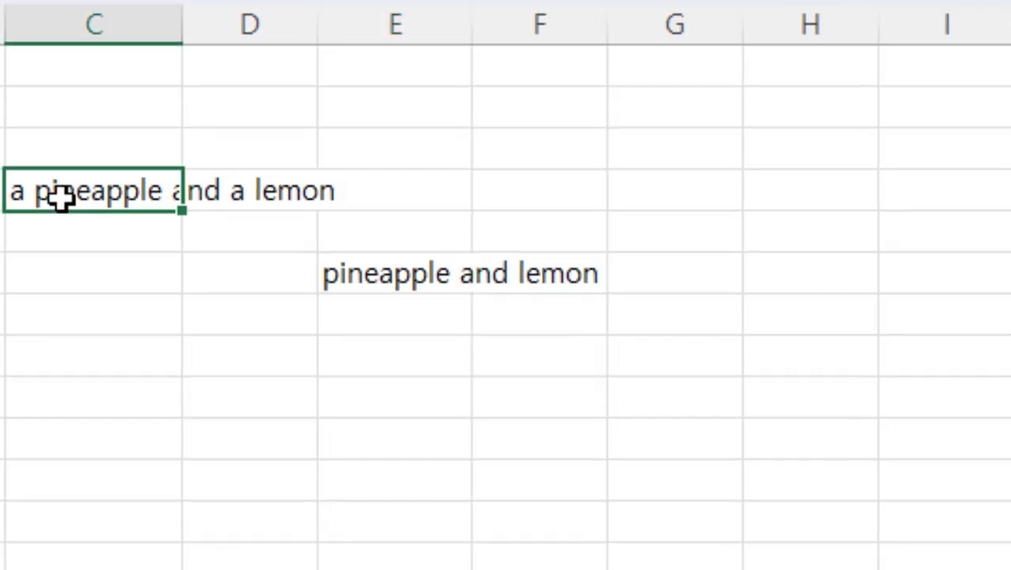
key(alt+h)
key(w)
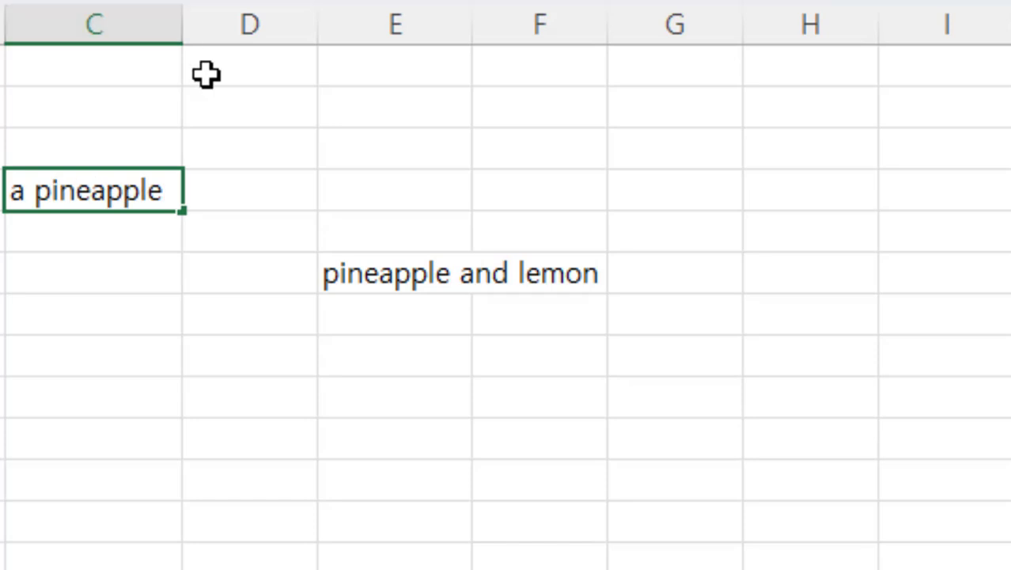
key(Delete)
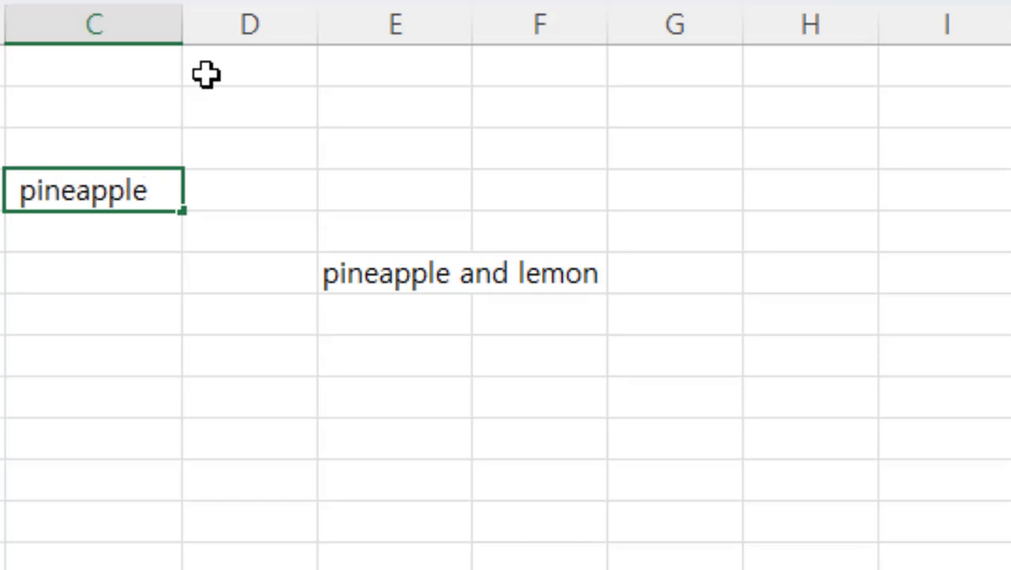
text(A)
key(Return)
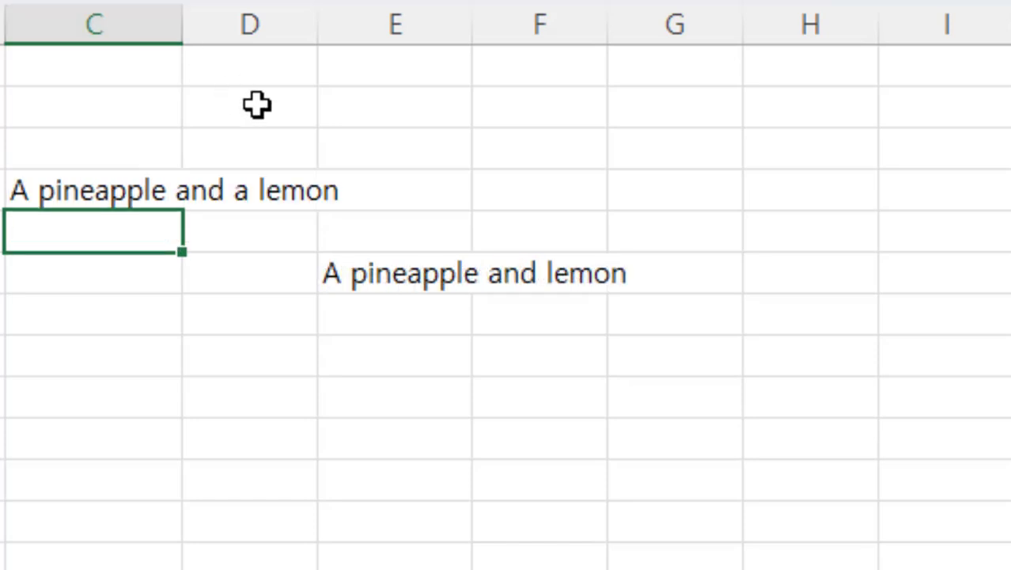
Check the result and the "a " search text in E6's formula against the capital "A" in C4.
click(383, 285)
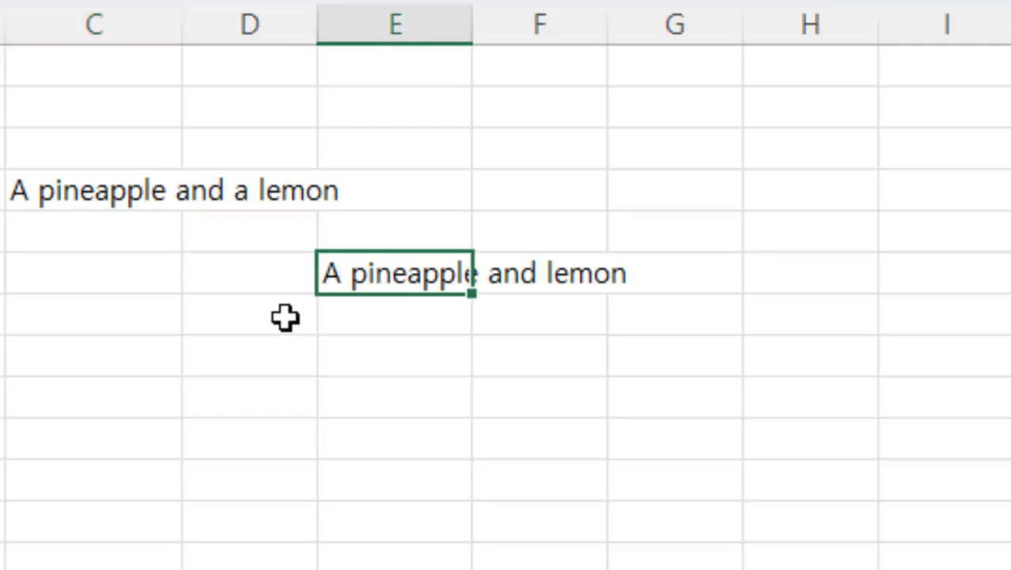
key(F2)
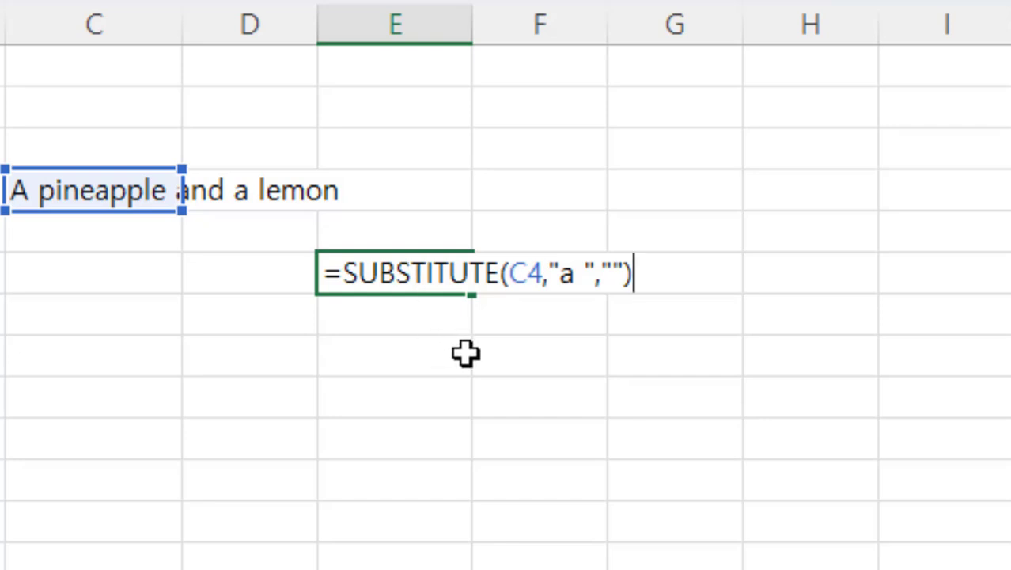
key(Return)
click(368, 271)
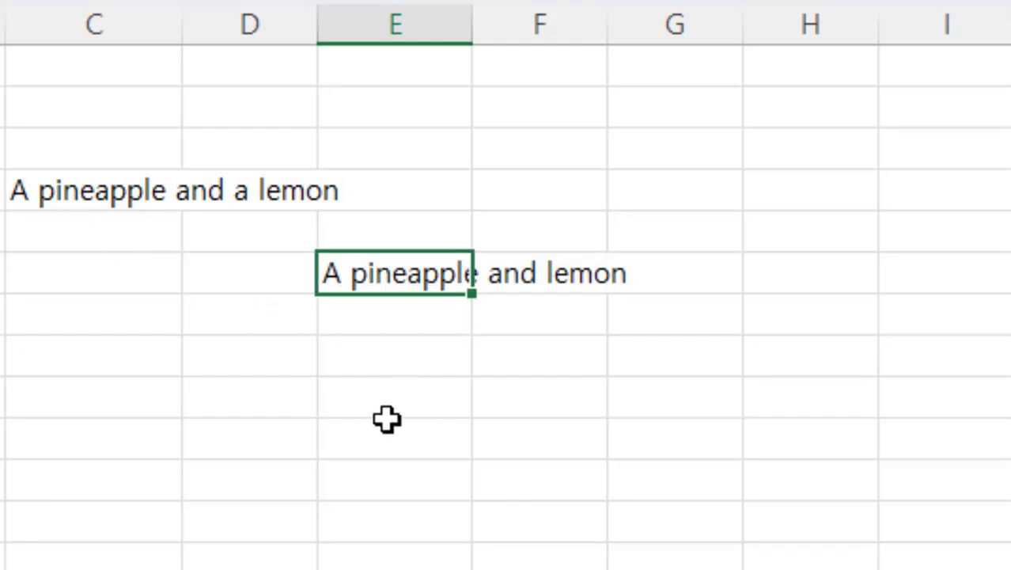
Turn E6's old_text argument into an array covering both cases, giving =SUBSTITUTE(C4,{"a ","A "},"").
key(F2)
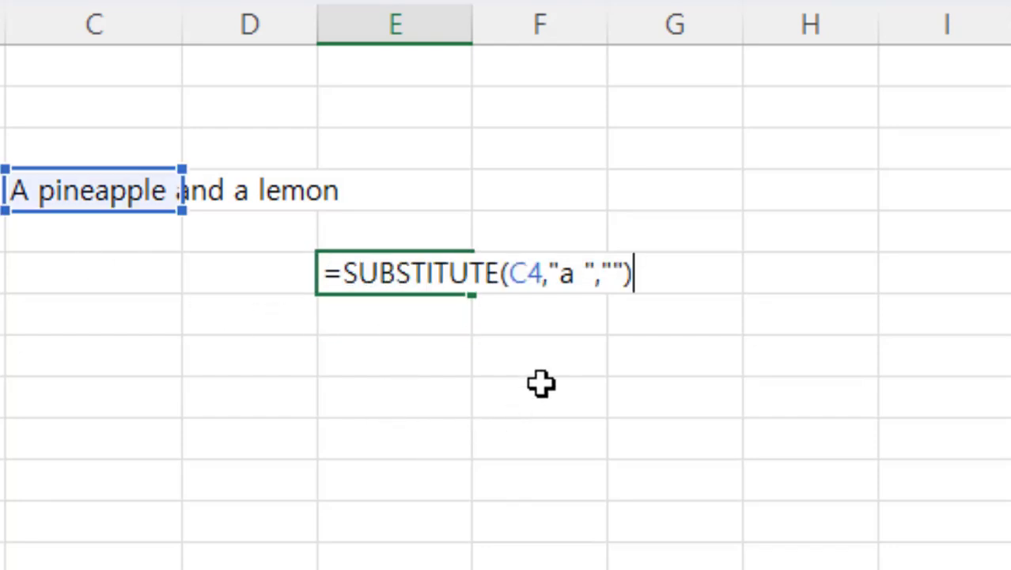
click(549, 273)
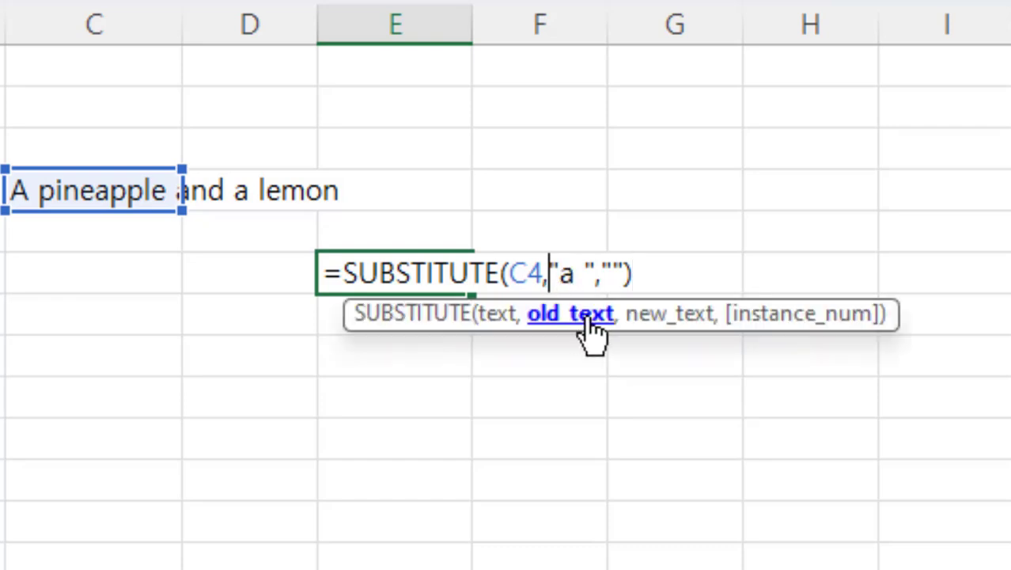
text({)
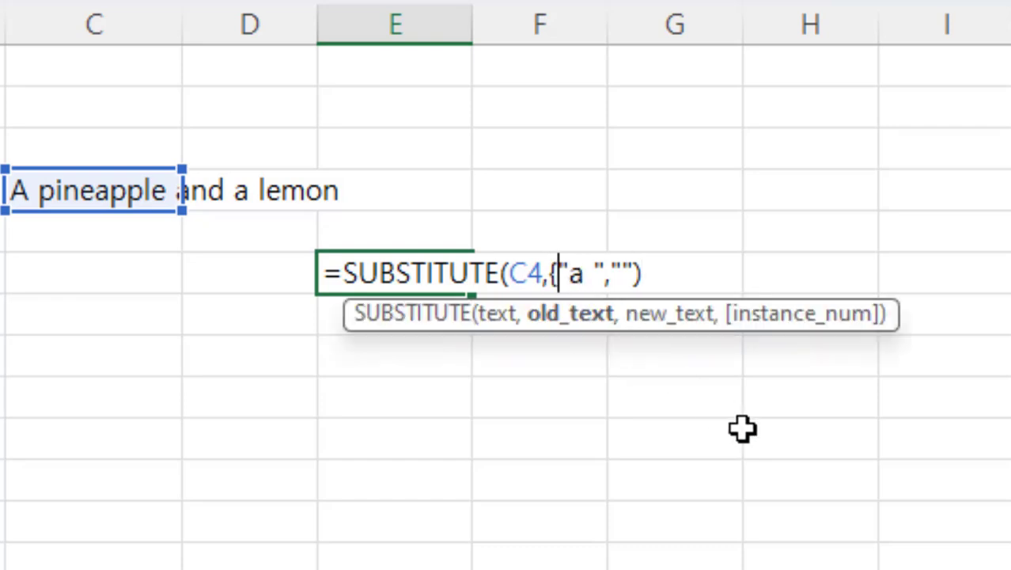
click(609, 273)
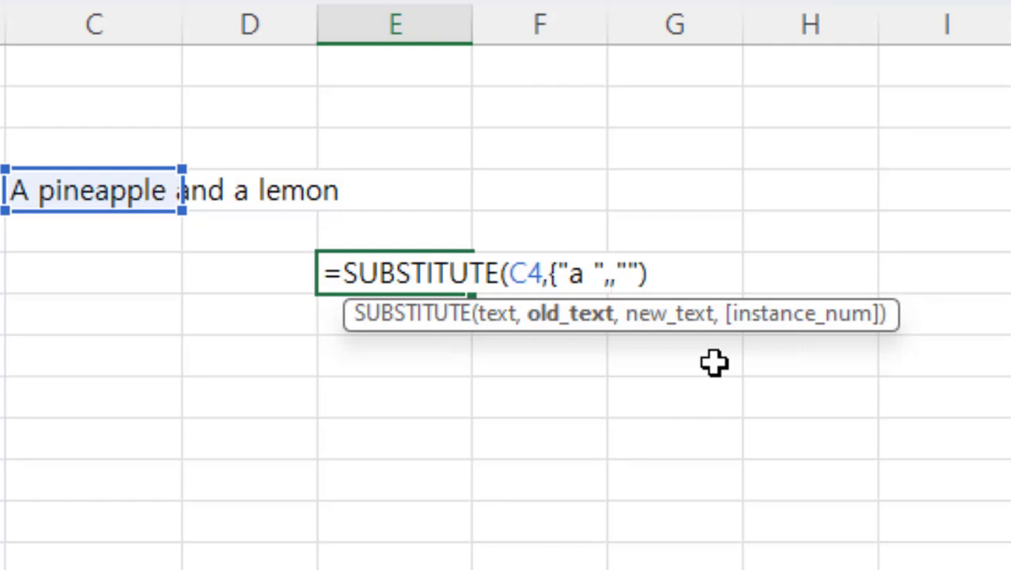
text(,"A)
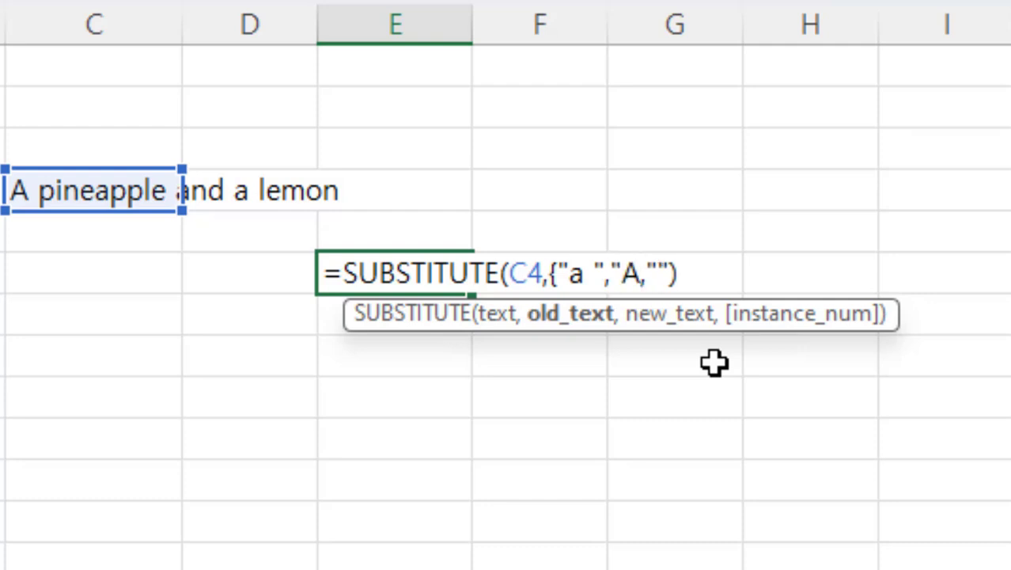
text( ")
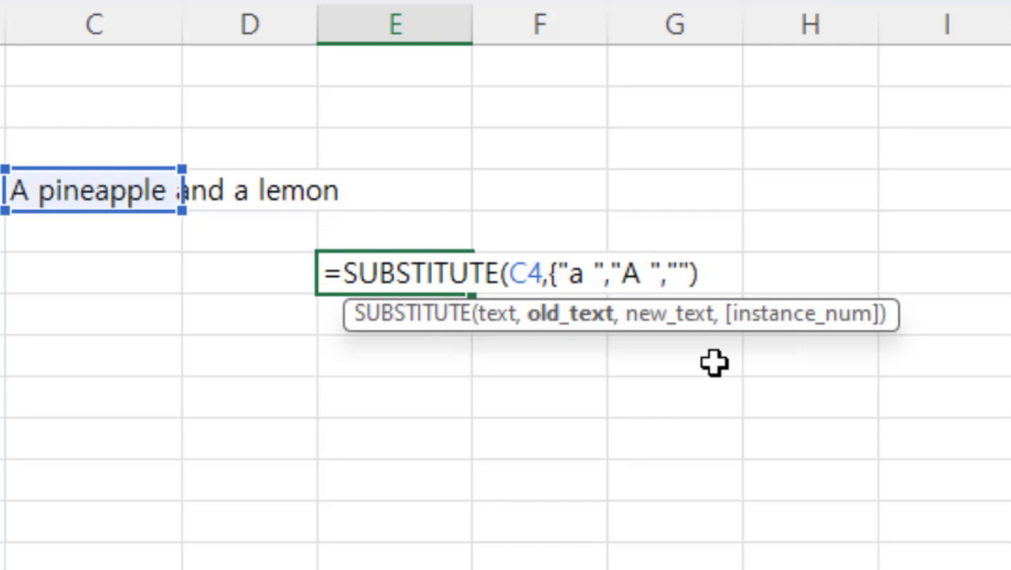
text(})
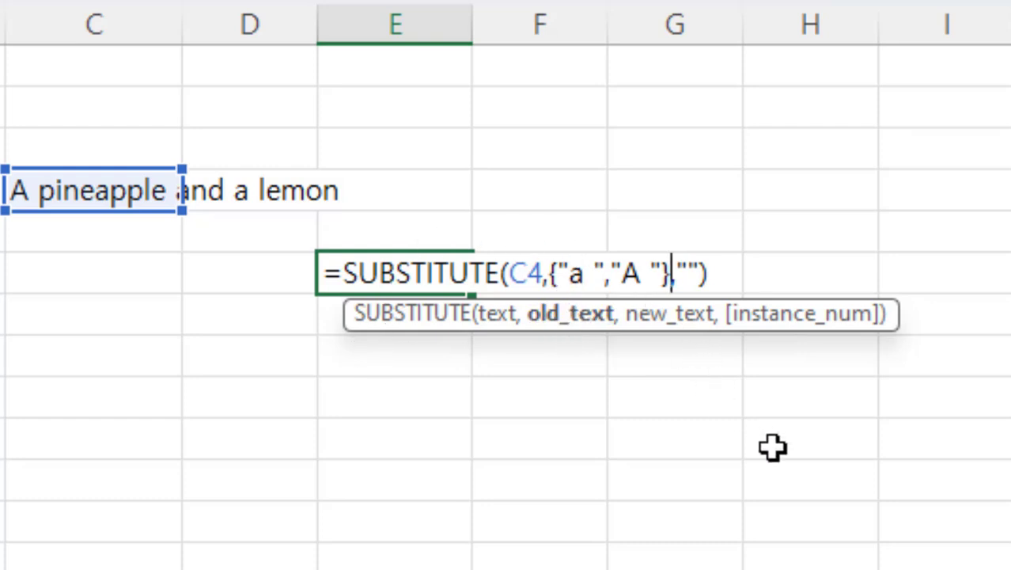
key(Return)
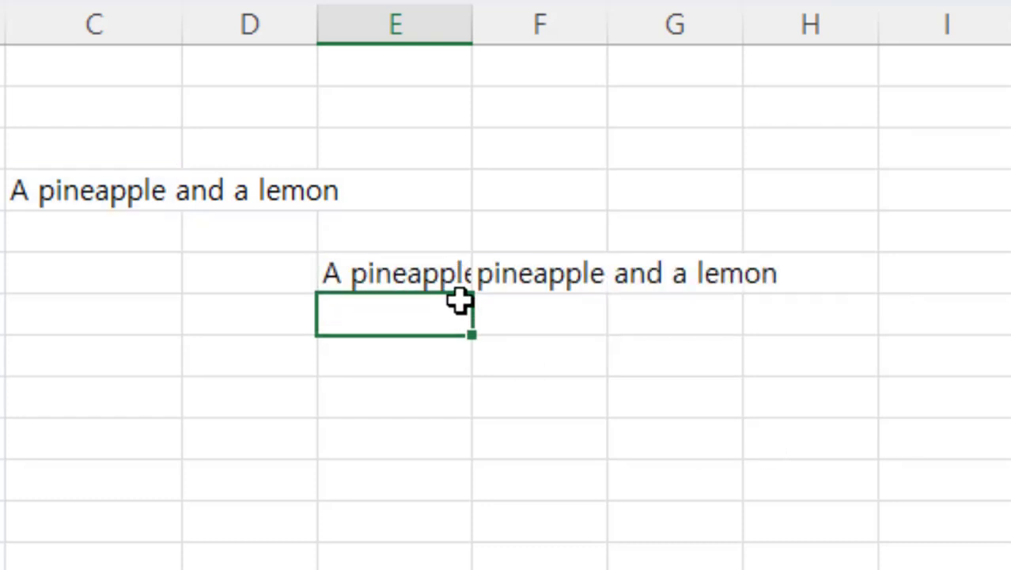
Autofit column E to the full text of E6.
click(440, 277)
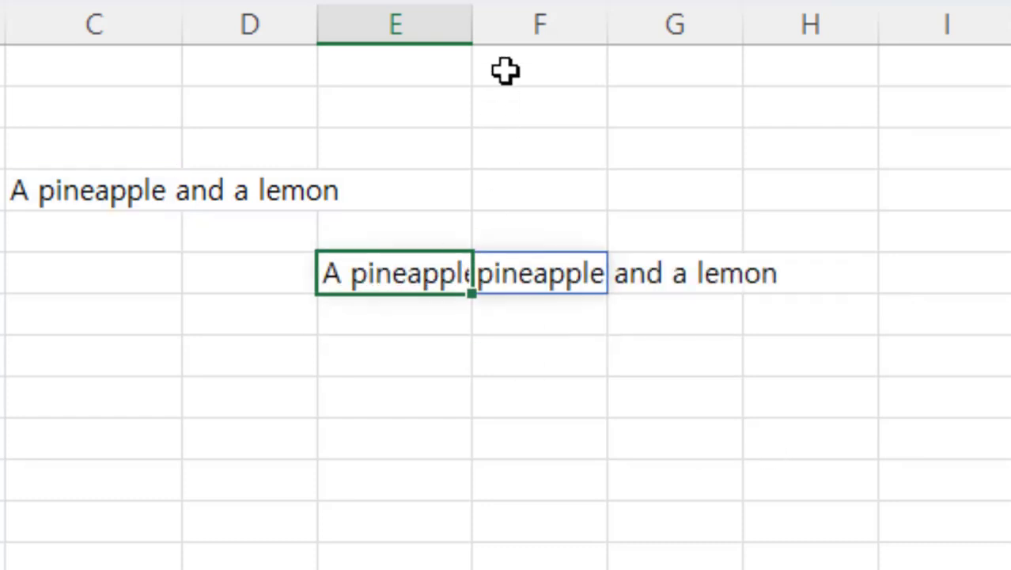
double_click(471, 25)
click(458, 352)
Compare the spilled results in E6 and F6 and review which array item in E6's formula produces each one.
click(753, 286)
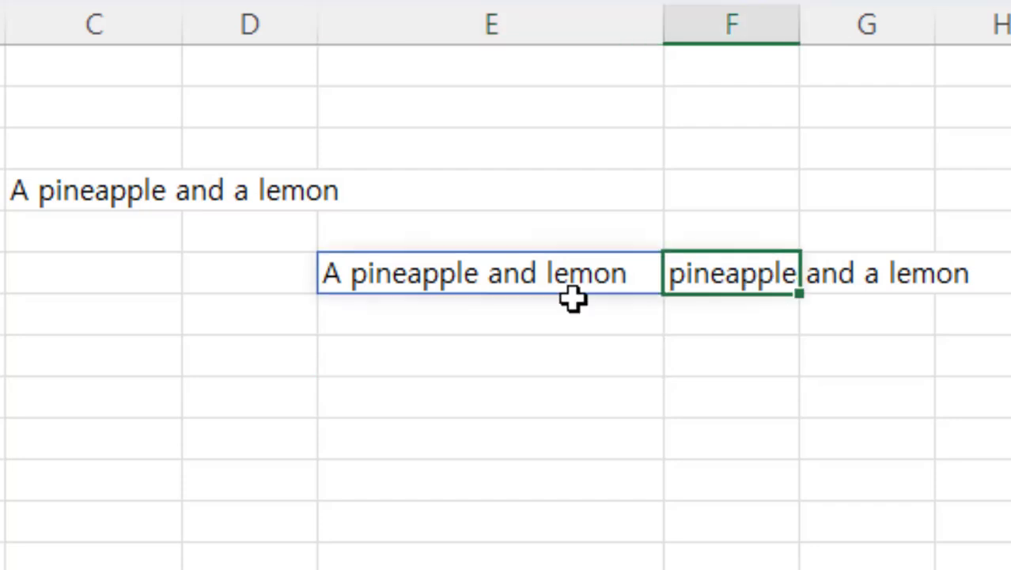
click(388, 348)
click(728, 284)
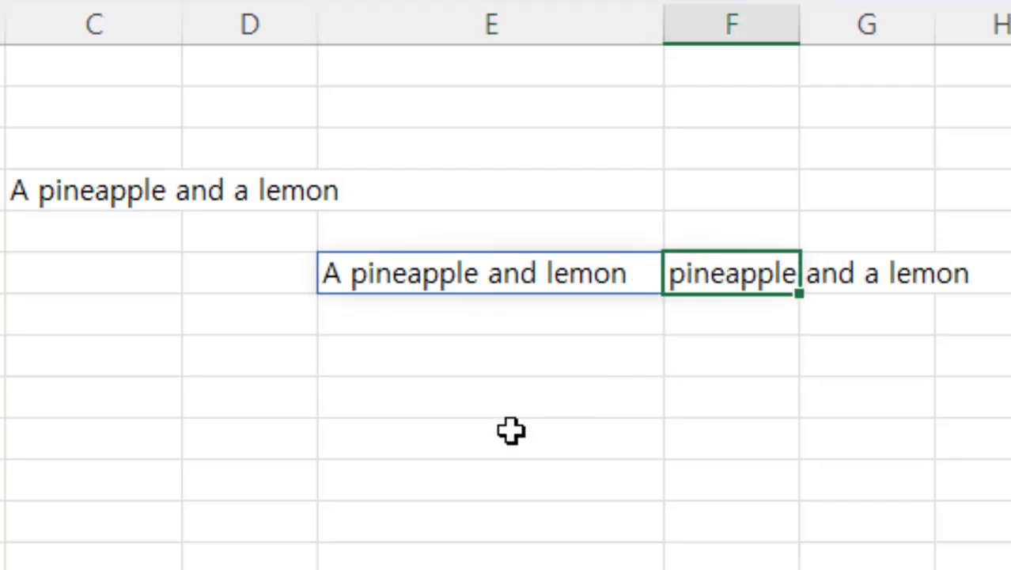
click(490, 279)
click(716, 280)
click(404, 276)
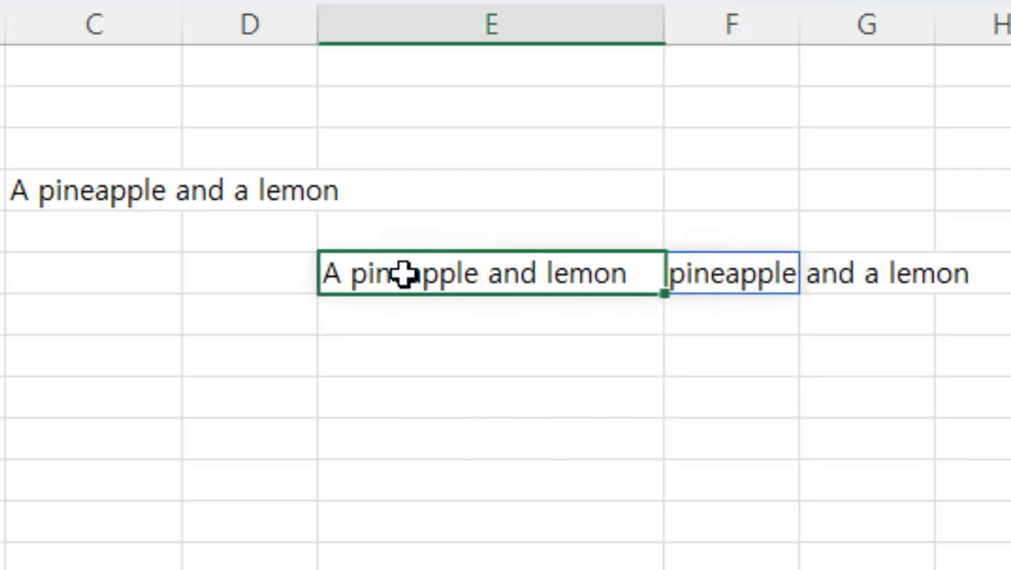
double_click(404, 284)
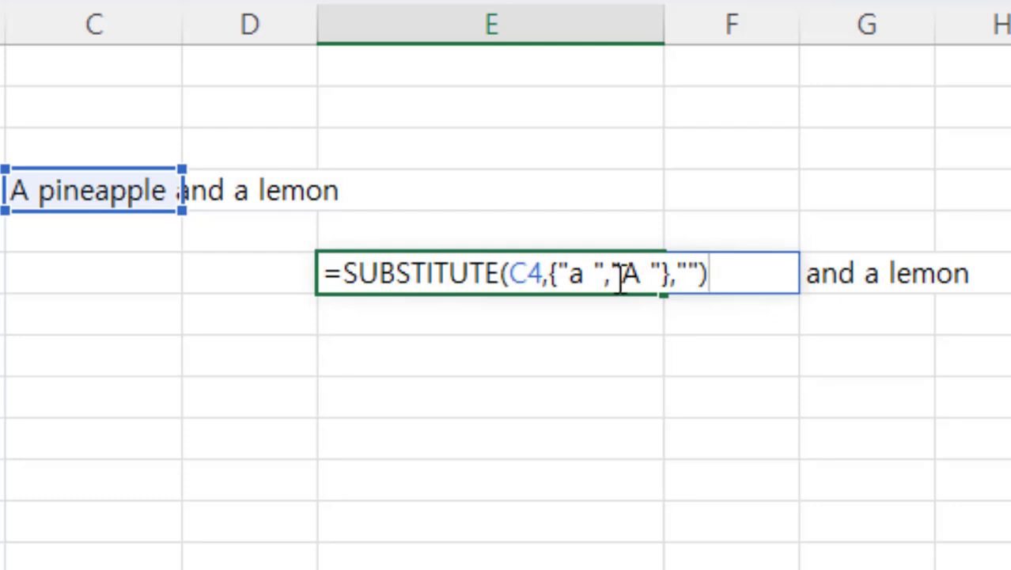
key(ctrl+Return)
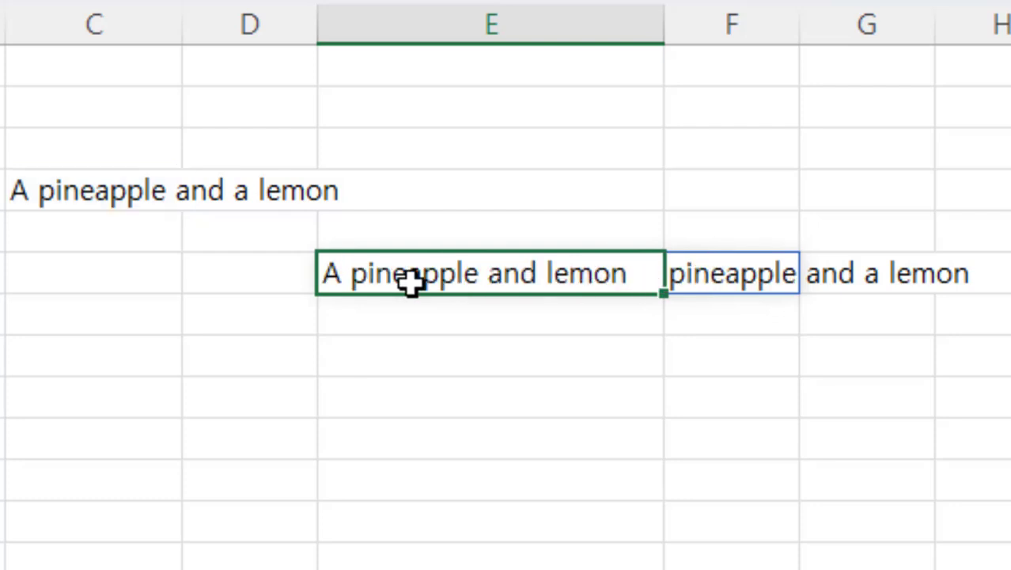
click(706, 285)
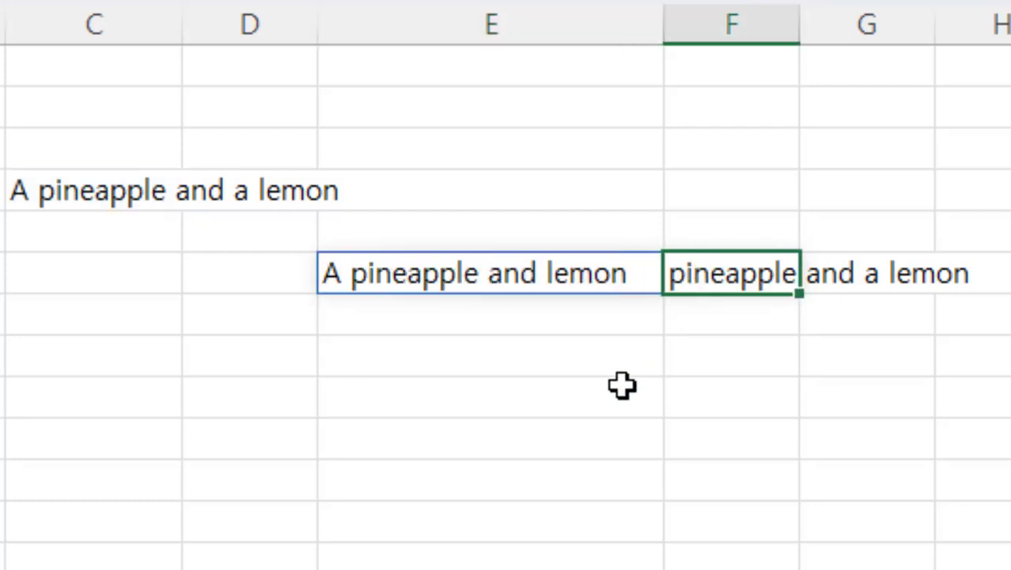
click(426, 274)
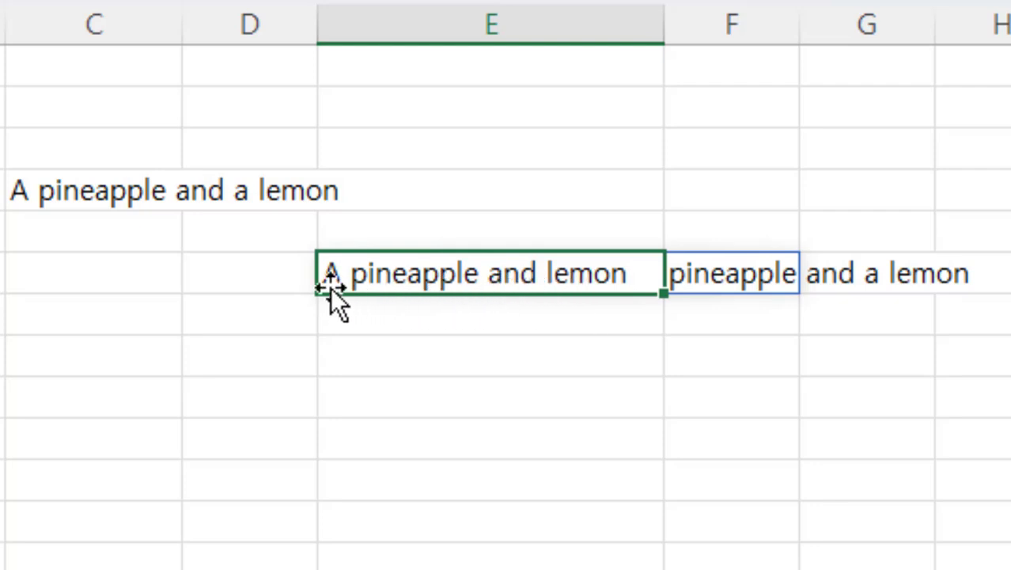
click(673, 276)
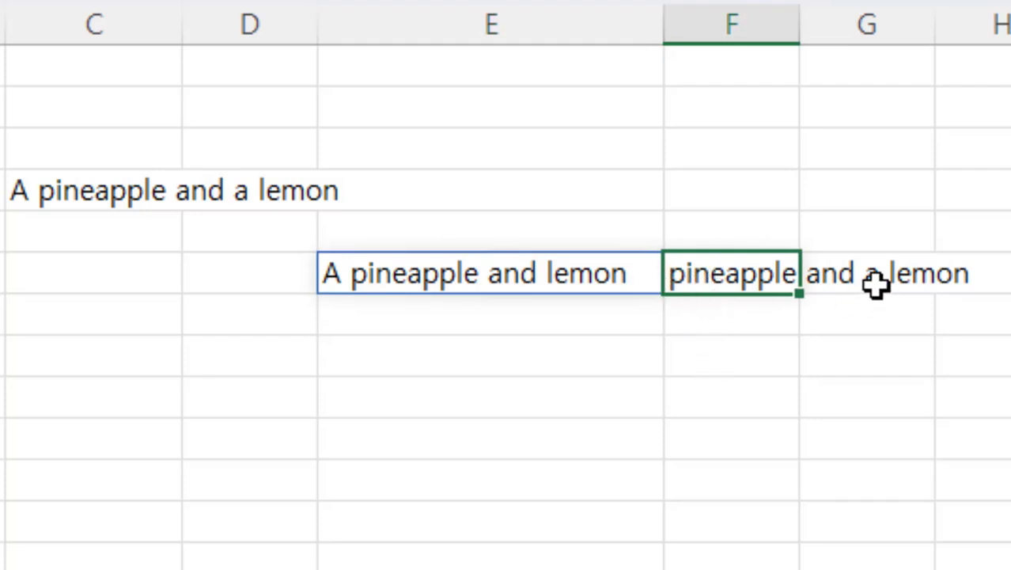
click(712, 394)
Take the search-text array out of E6's formula so it returns a single result, and move the formula to E8.
click(392, 287)
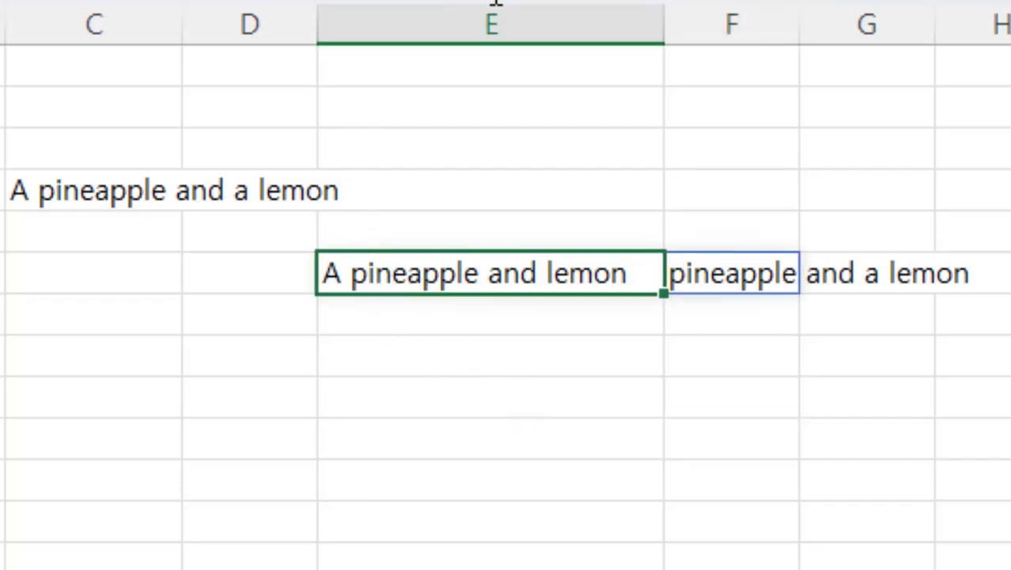
key(Return)
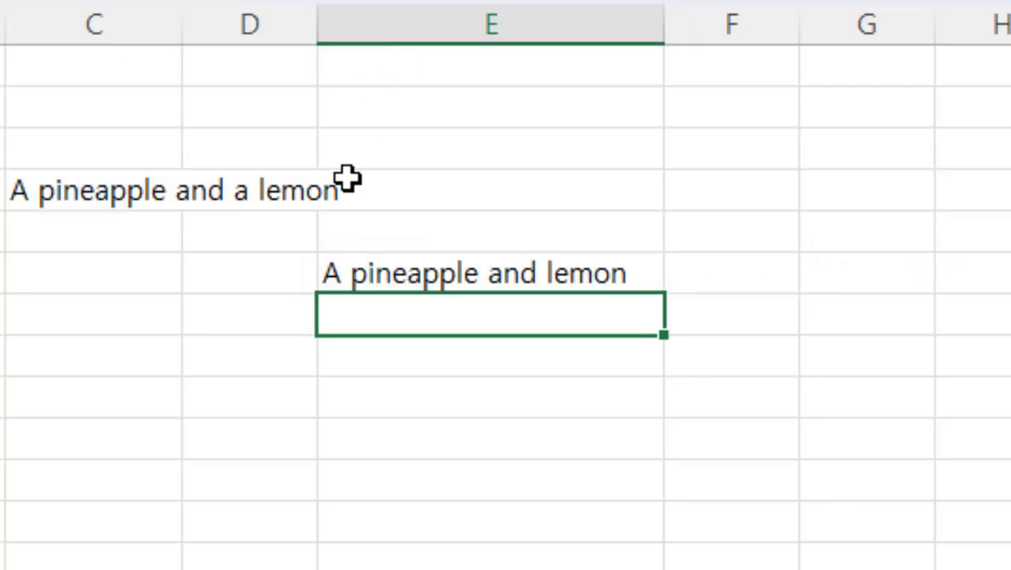
click(340, 274)
drag(360, 290, 368, 368)
click(387, 274)
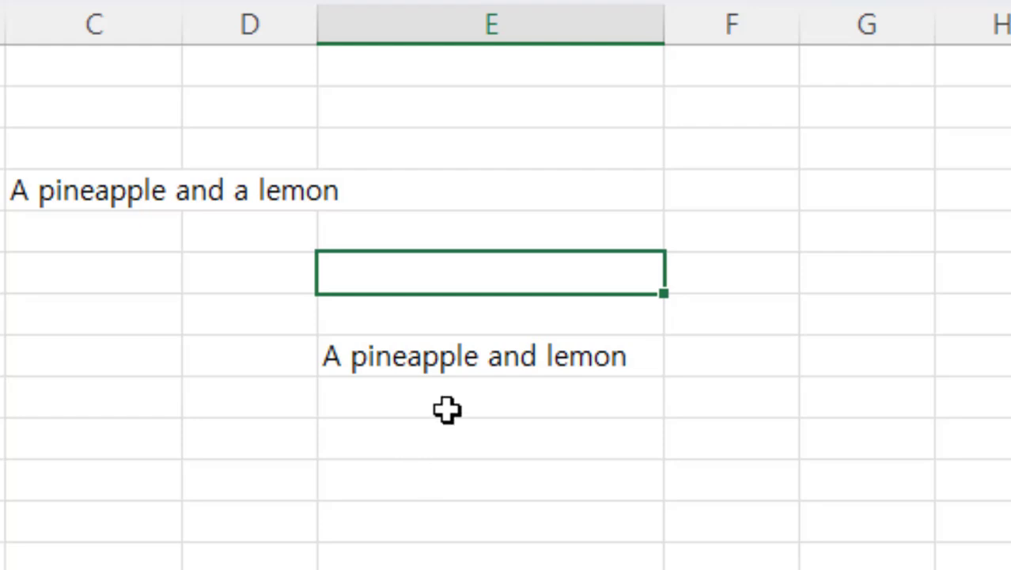
Enter the search characters "A" in F3 and "a" in F4.
click(686, 157)
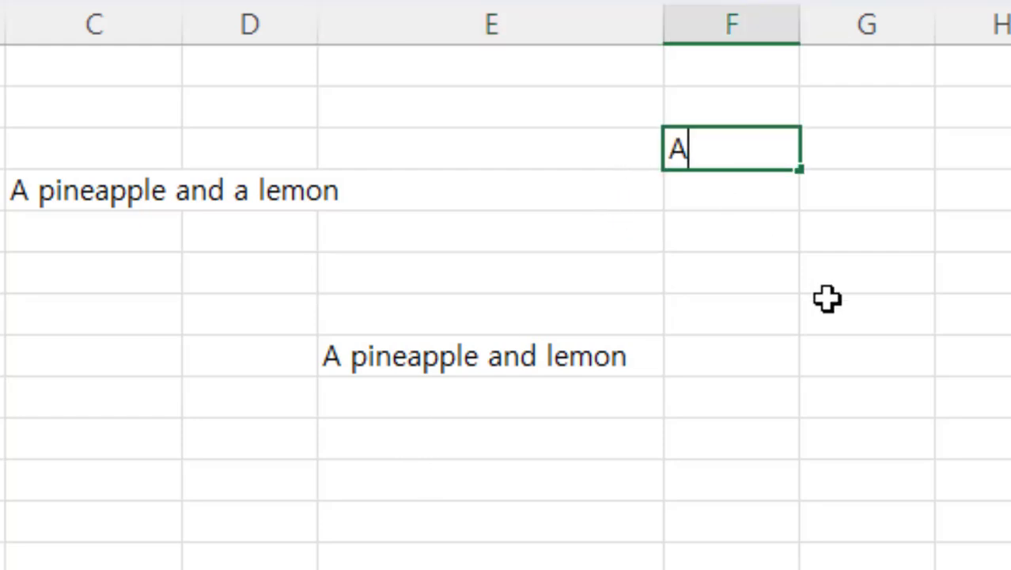
text(A)
key(Return)
text(a)
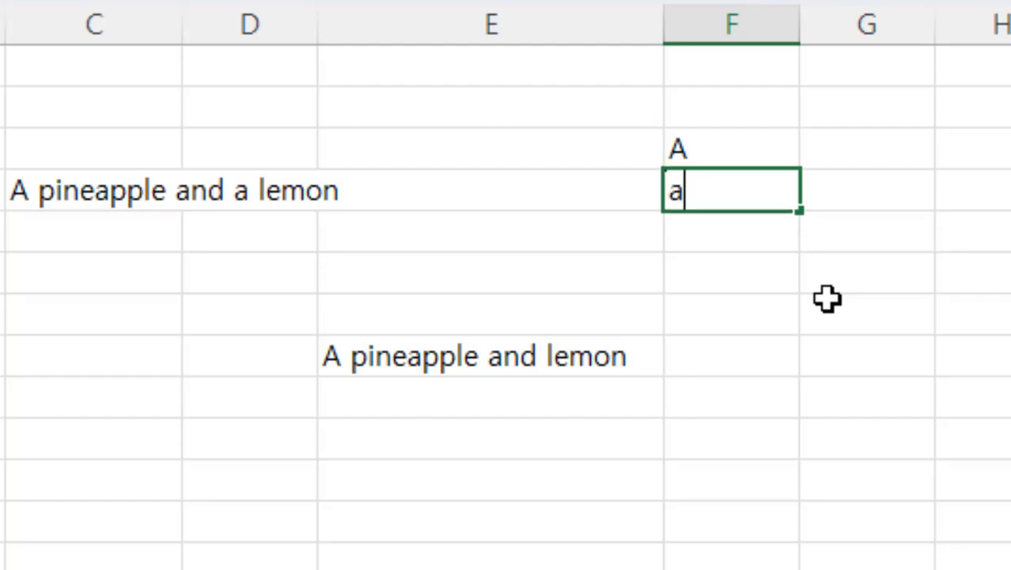
key(Return)
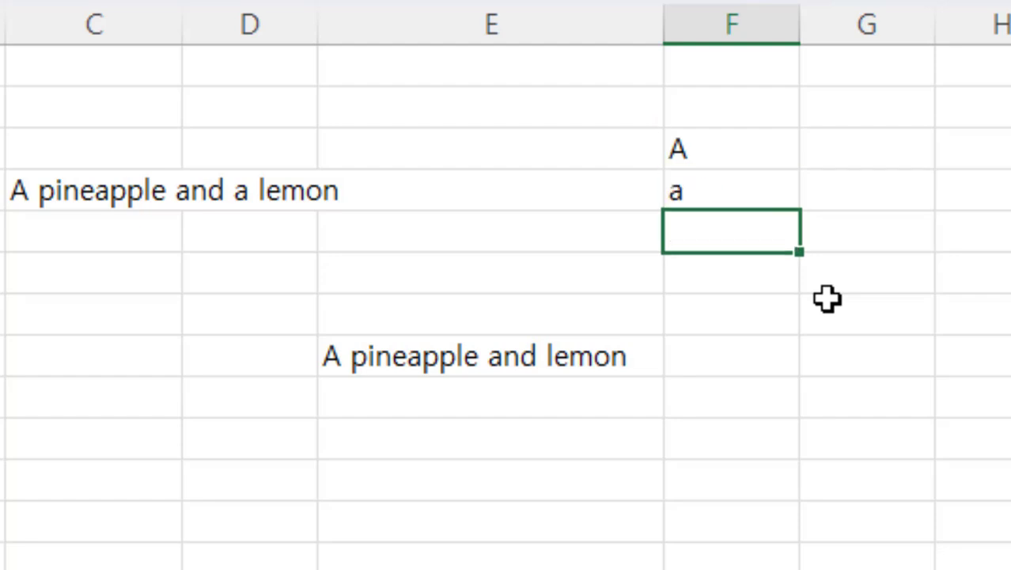
click(693, 163)
click(687, 202)
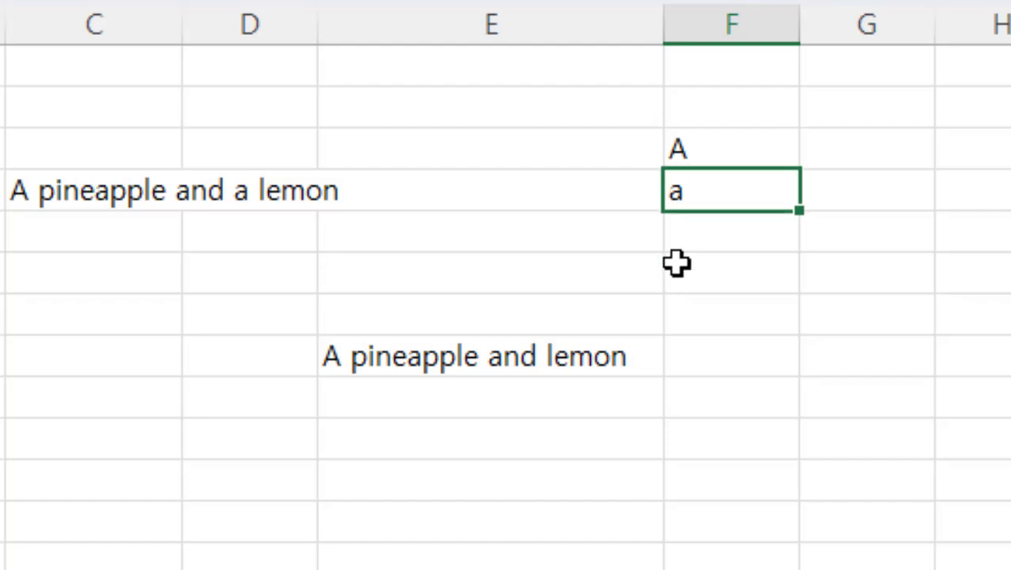
click(389, 366)
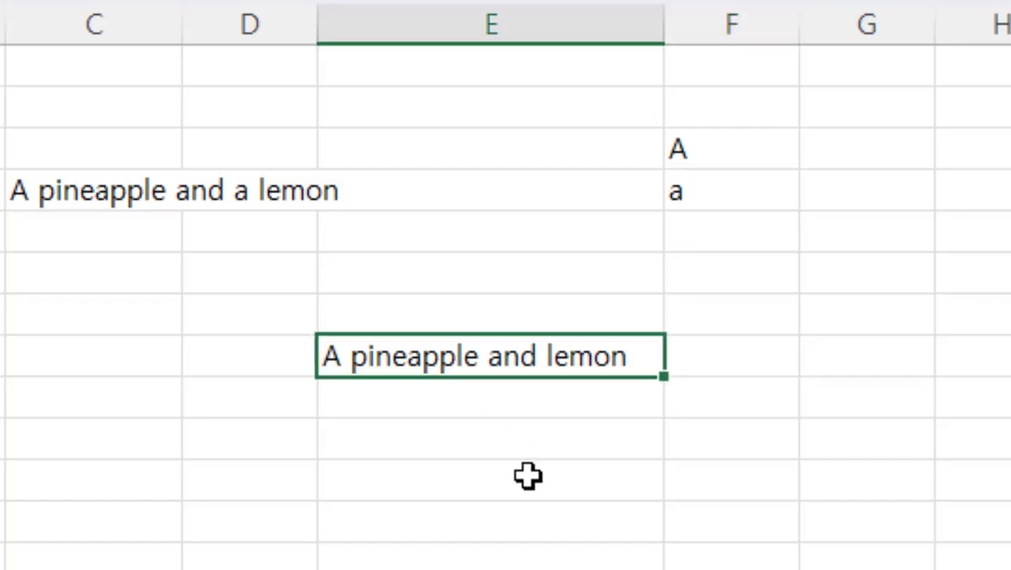
Enter a formula in E6 that removes F3's character from C4's text: =SUBSTITUTE(C4,F3,"").
click(429, 317)
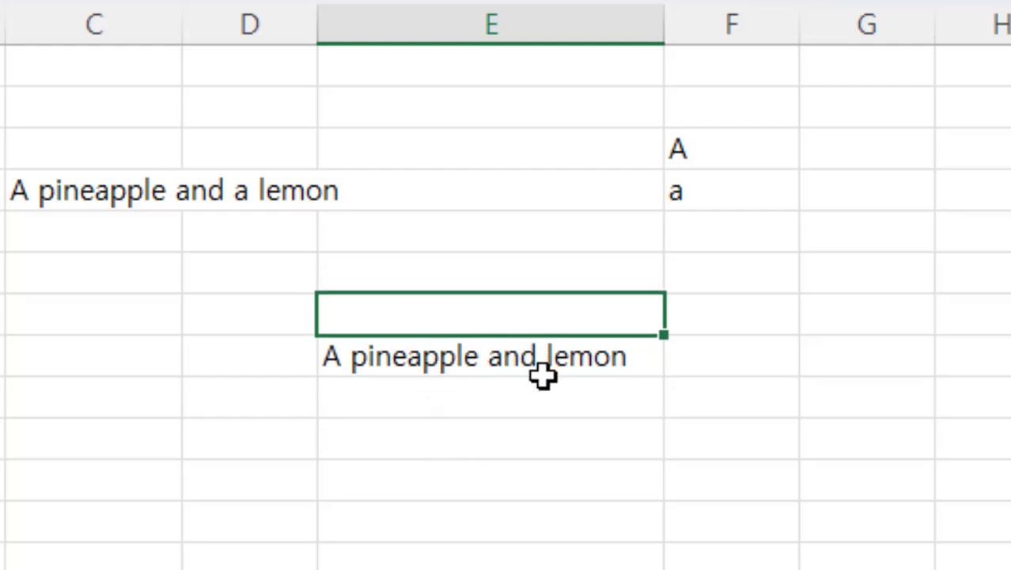
click(400, 363)
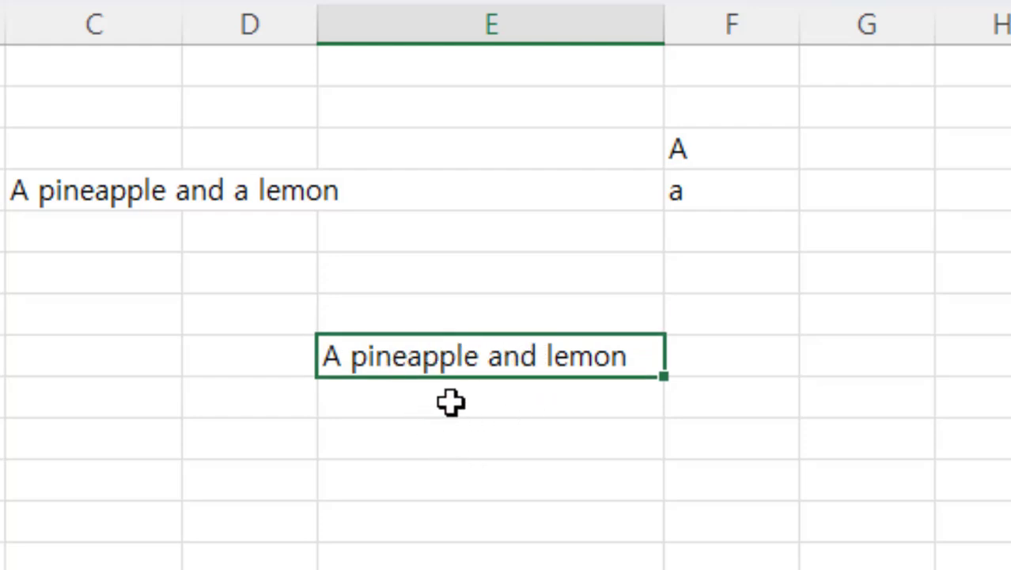
click(420, 277)
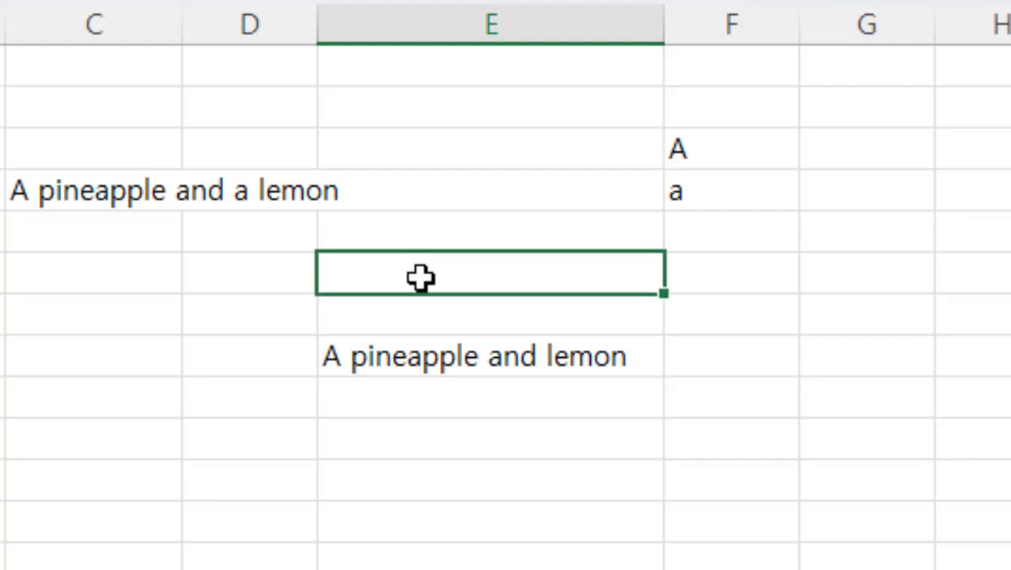
text(=sub)
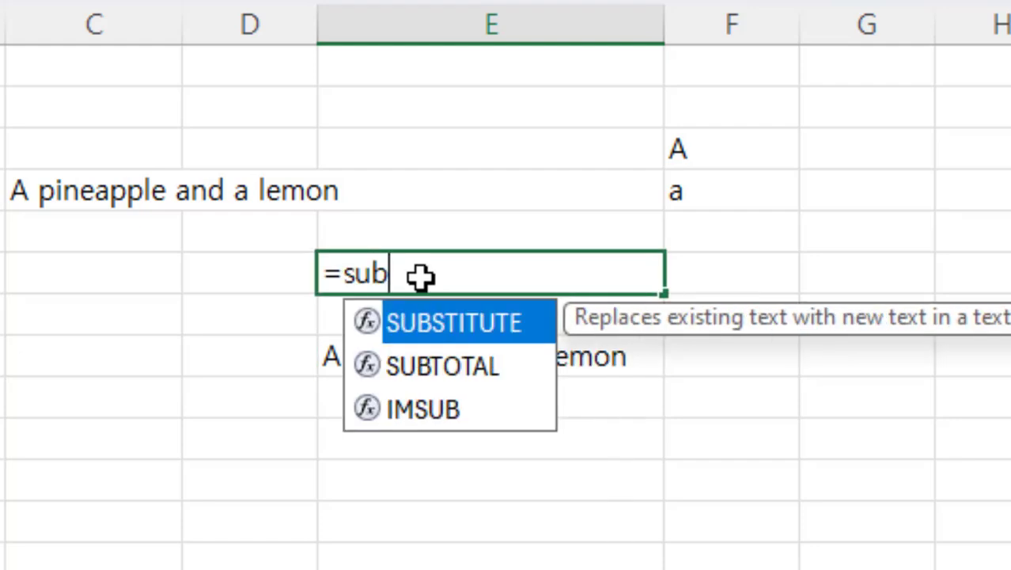
key(Tab)
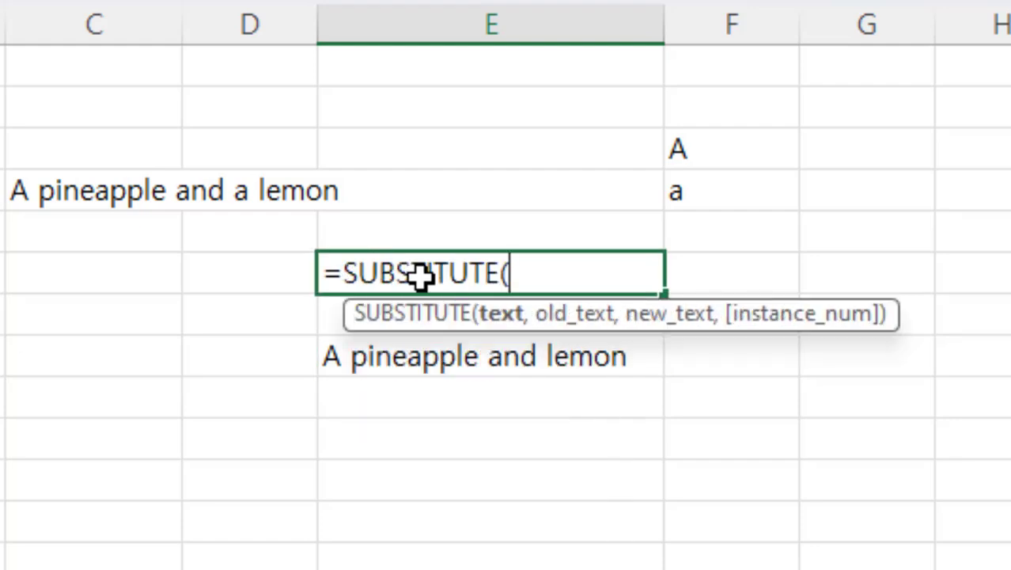
click(75, 196)
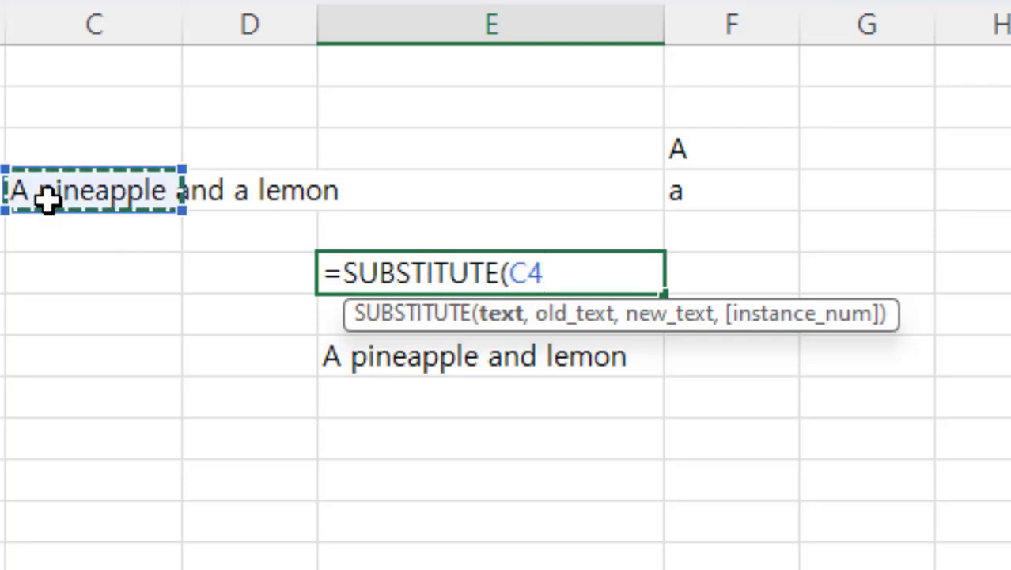
text(,)
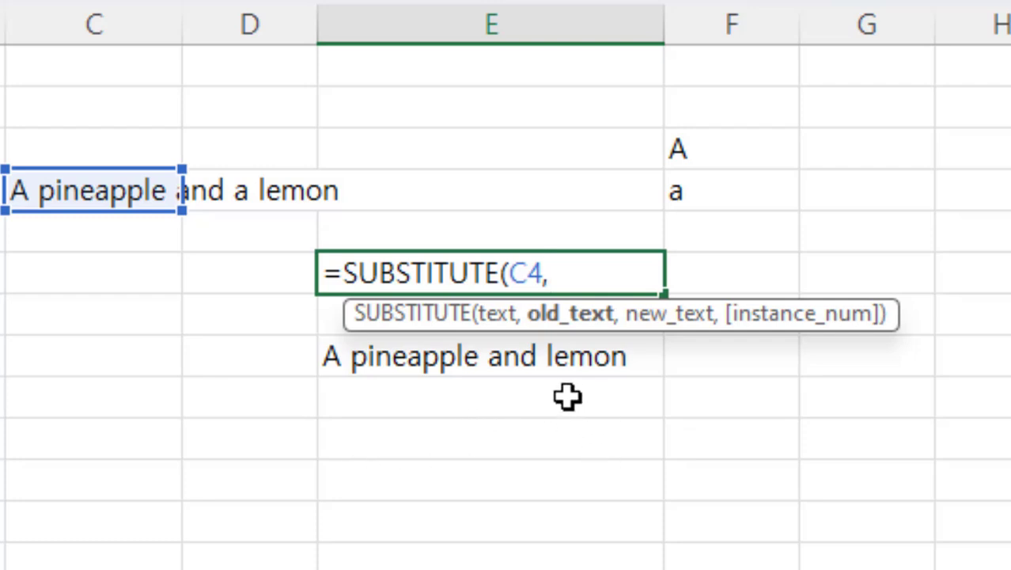
click(707, 162)
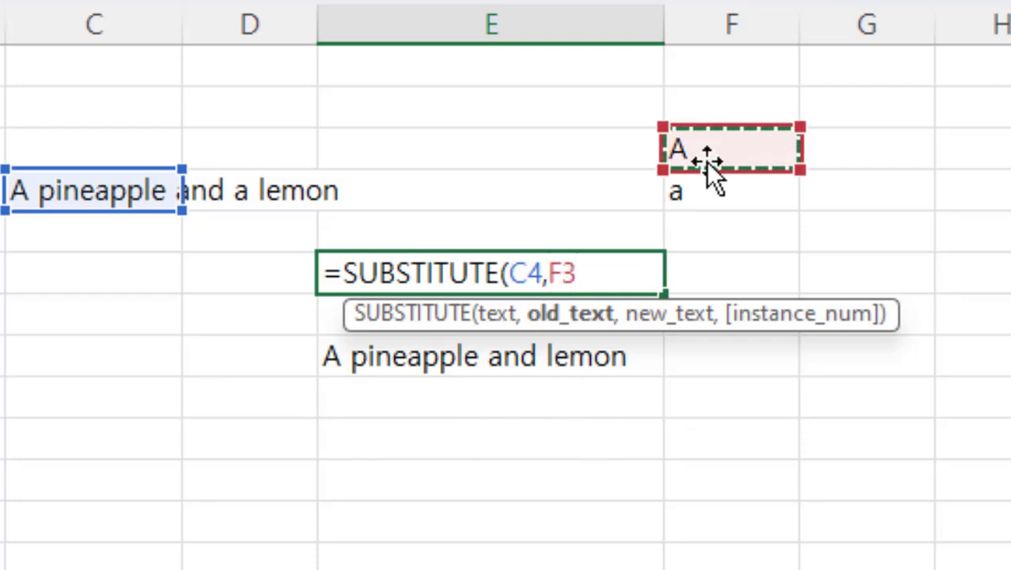
text(,)
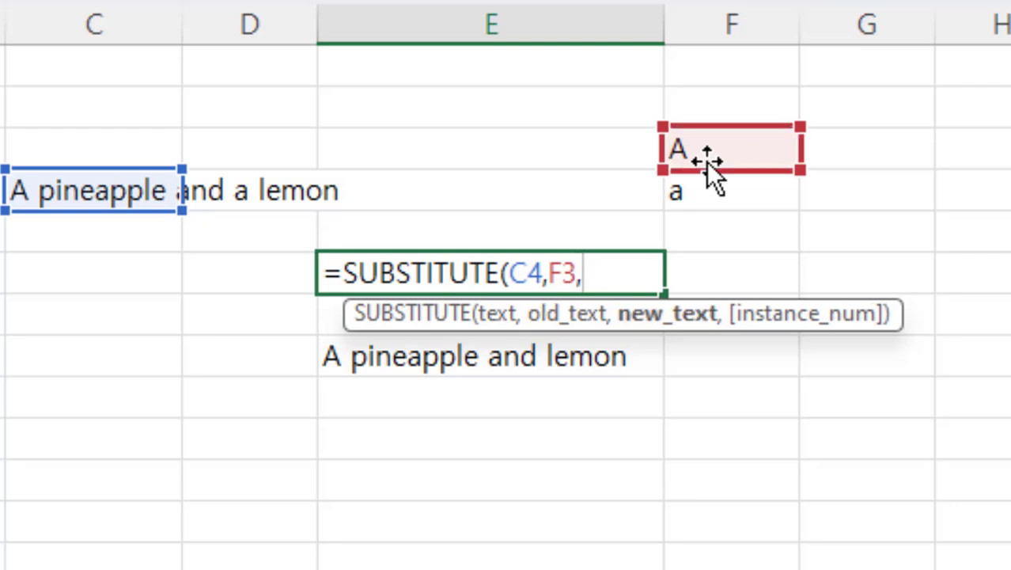
text(""))
key(Return)
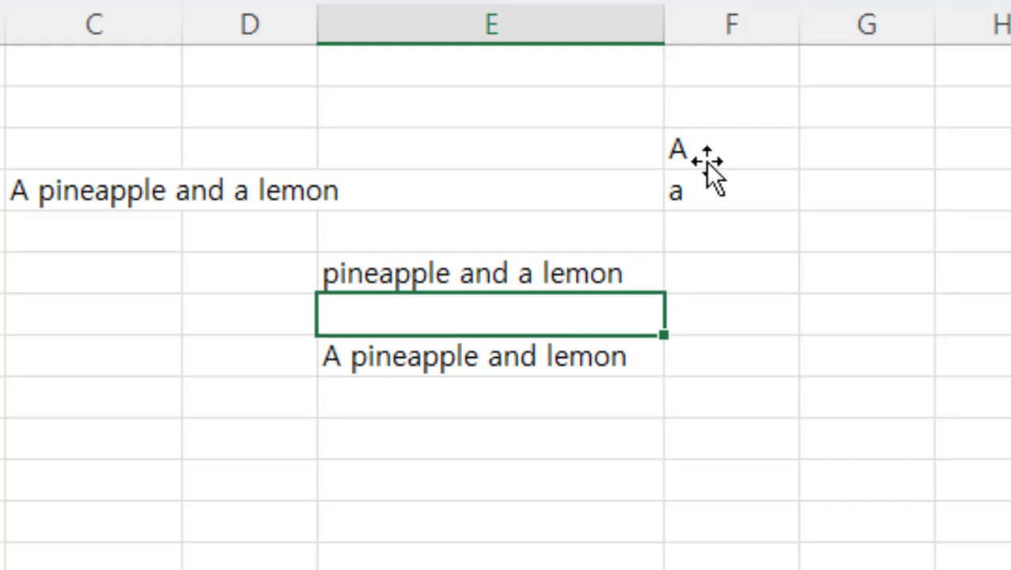
Nest E6's formula inside a second SUBSTITUTE that also replaces F4's character with "".
click(427, 272)
double_click(423, 283)
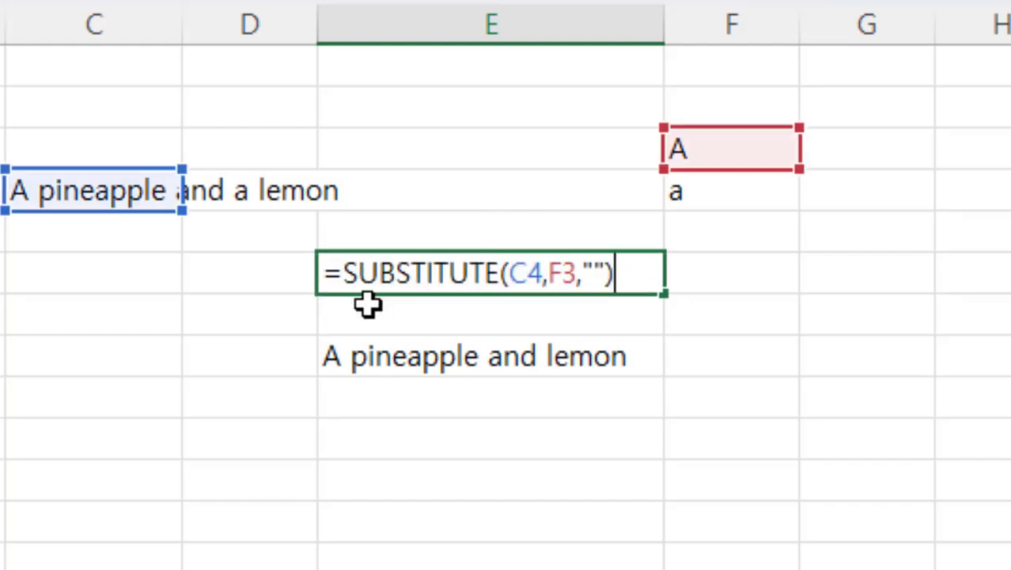
click(347, 272)
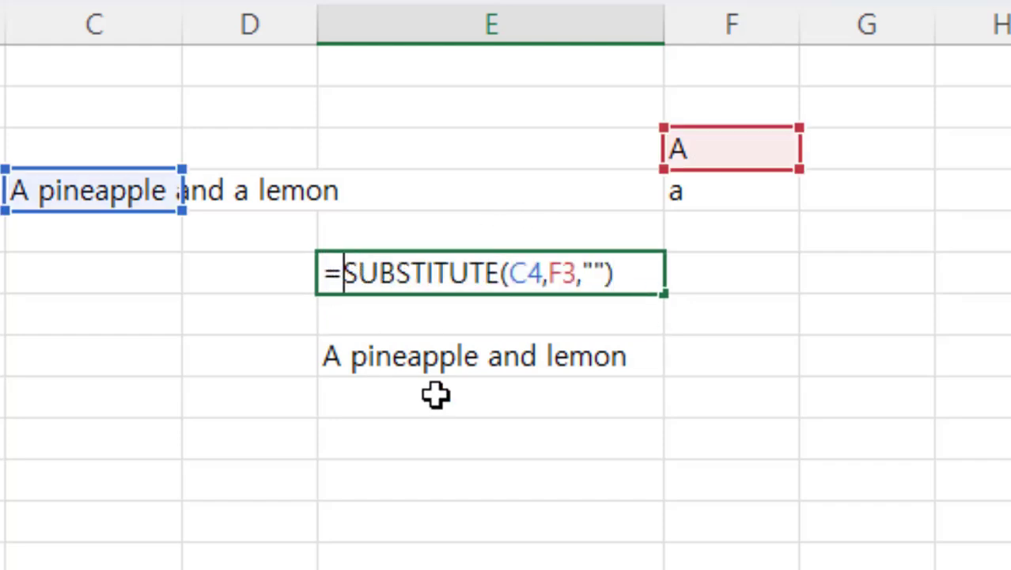
text(sub)
key(Tab)
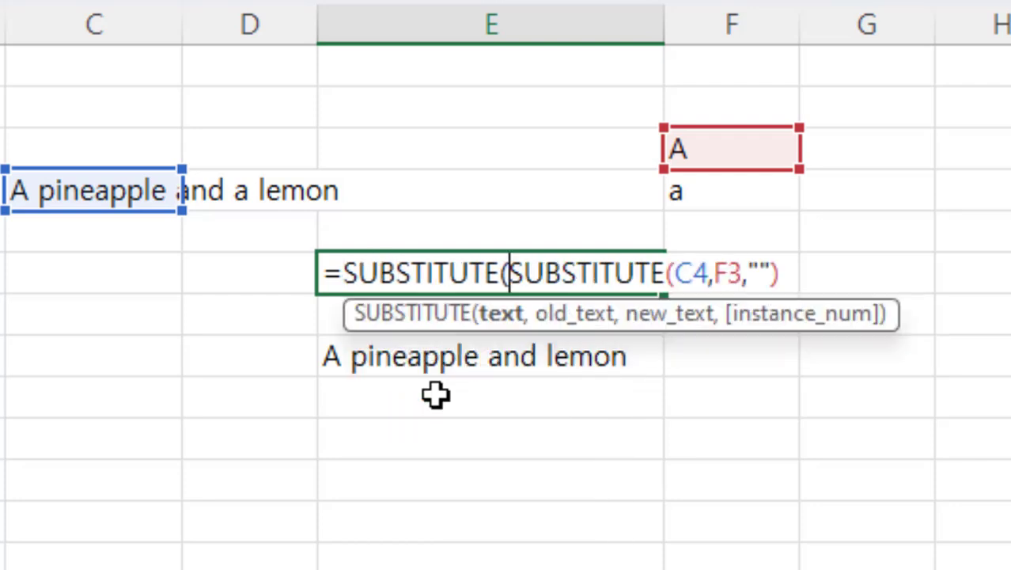
click(803, 273)
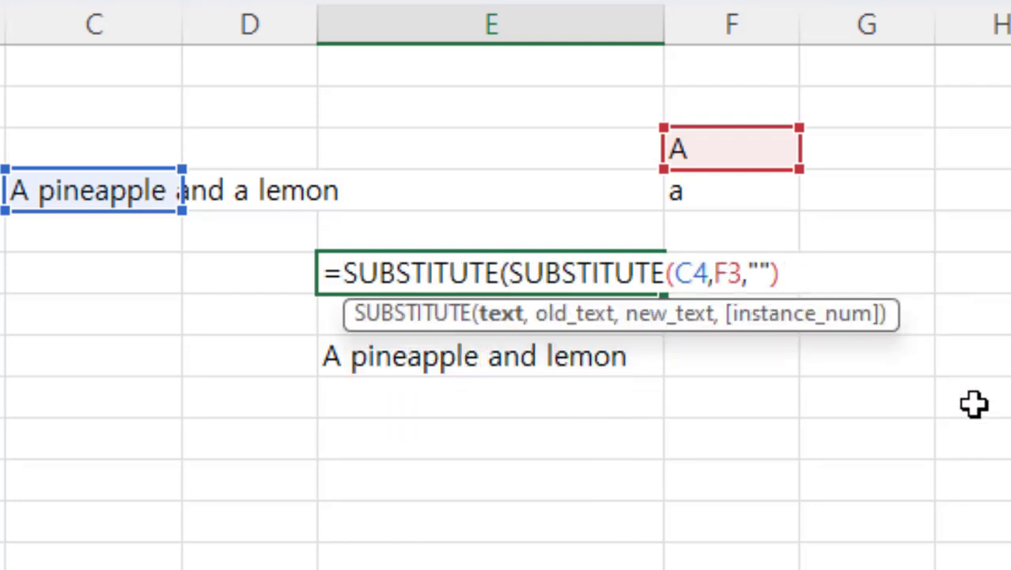
text(,)
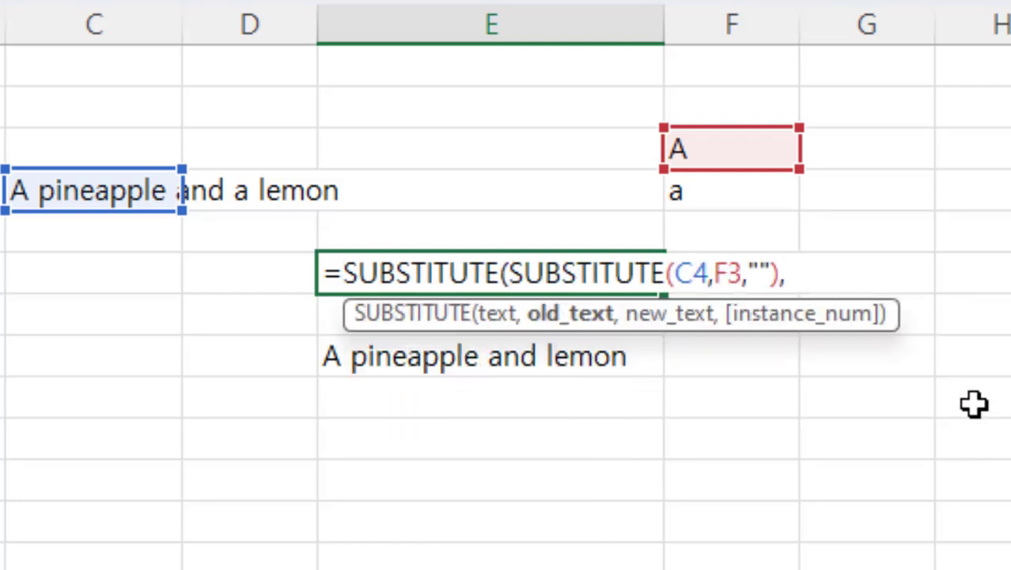
click(755, 191)
text())
key(Left)
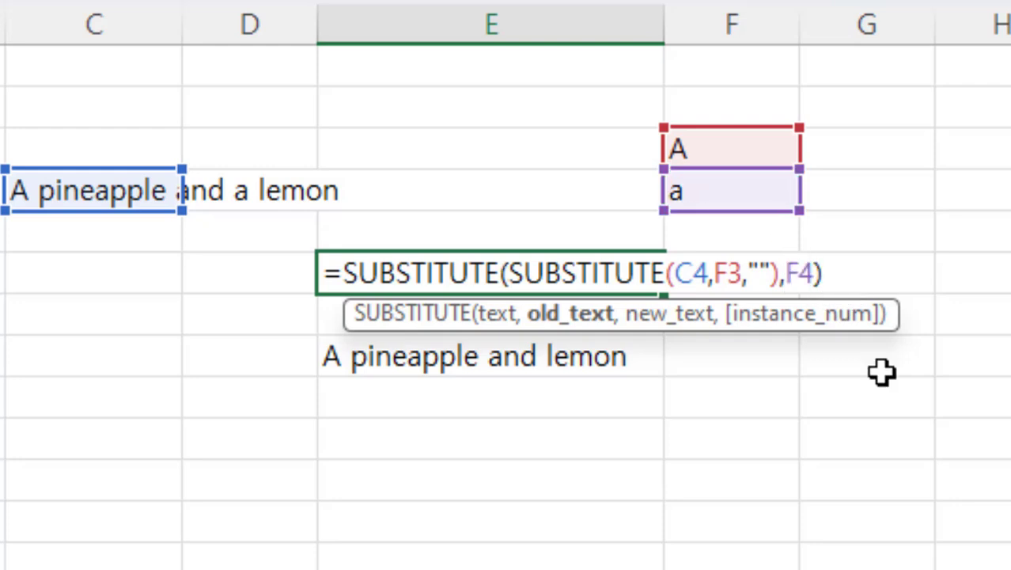
text(,"")
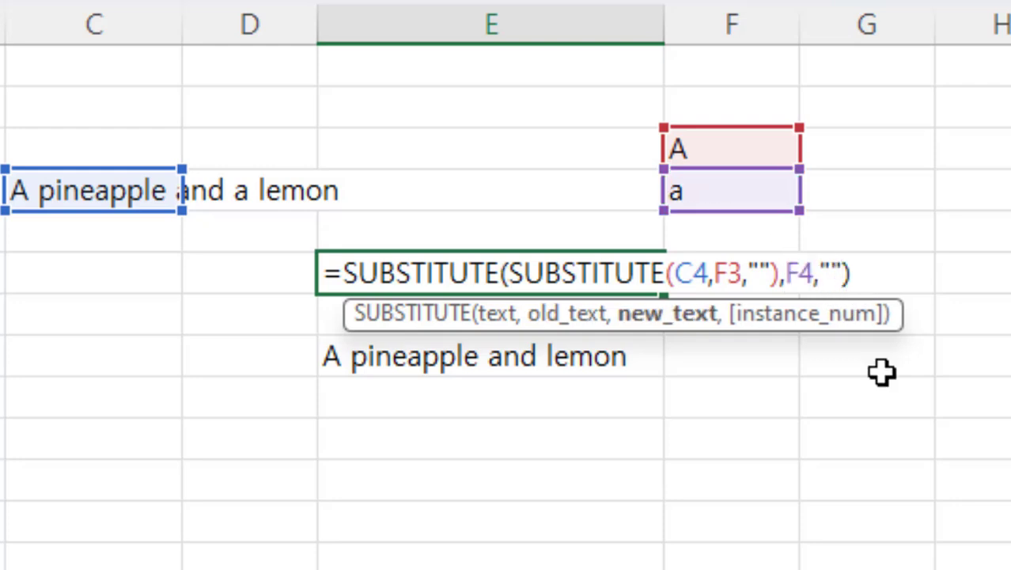
key(Return)
Review how E6's nested SUBSTITUTE formula references the search characters in F3:F4.
click(514, 267)
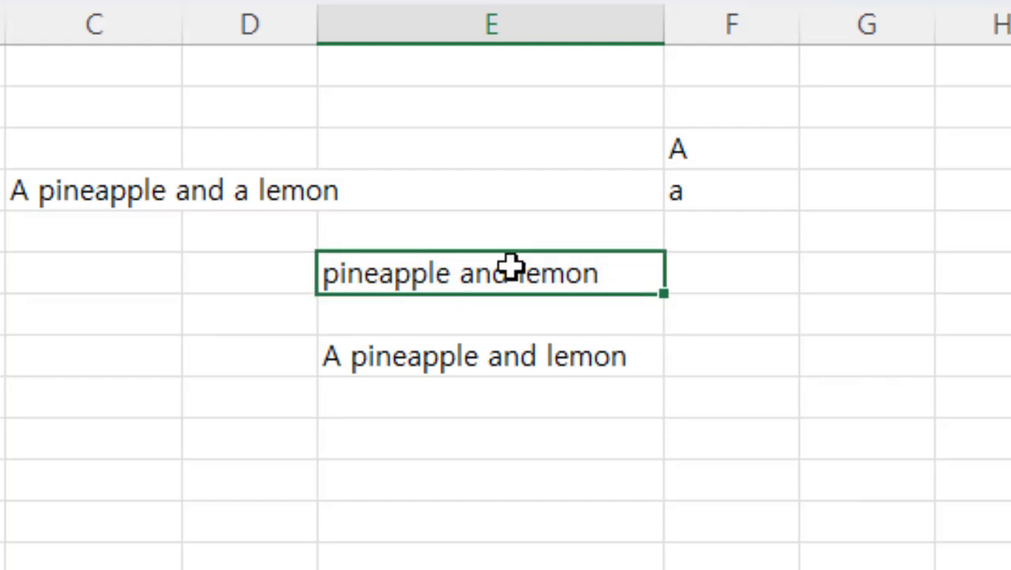
drag(715, 151, 715, 192)
click(470, 281)
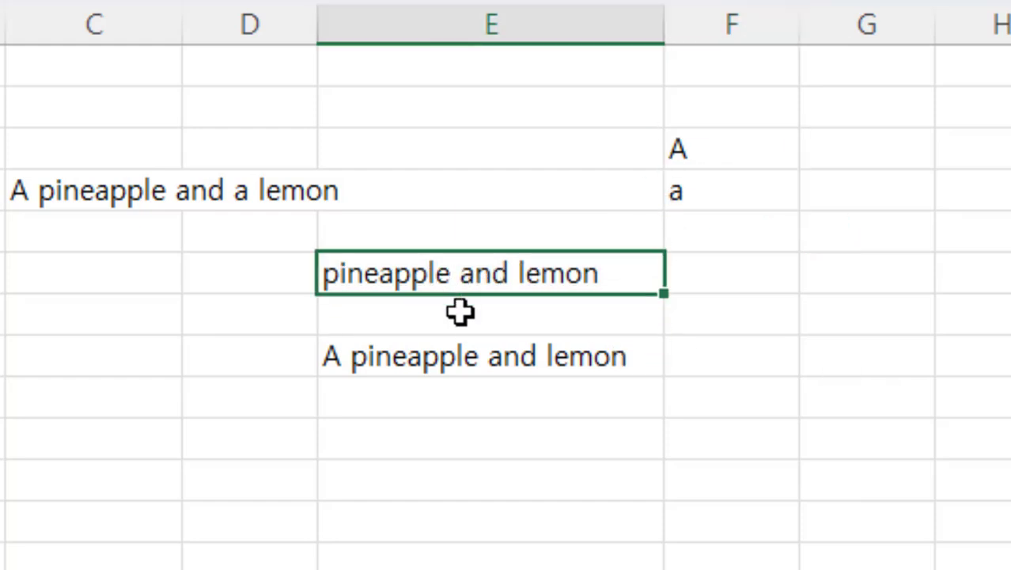
key(F2)
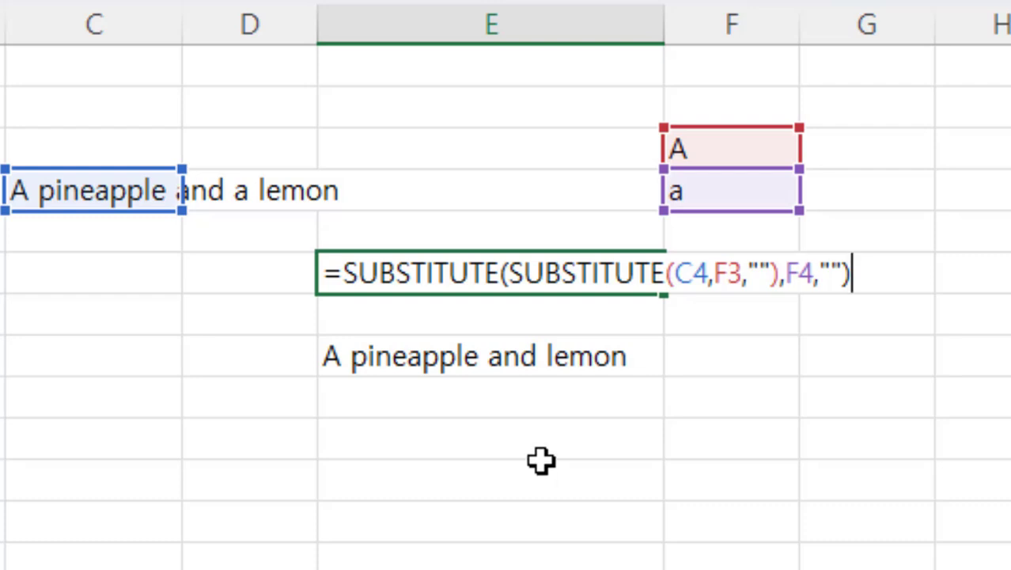
key(ctrl+Return)
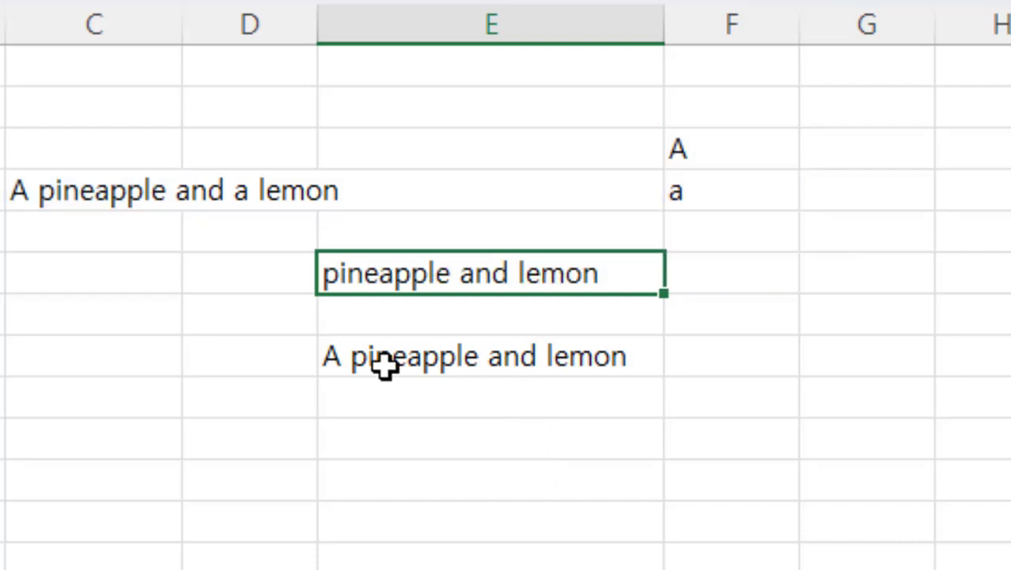
click(384, 364)
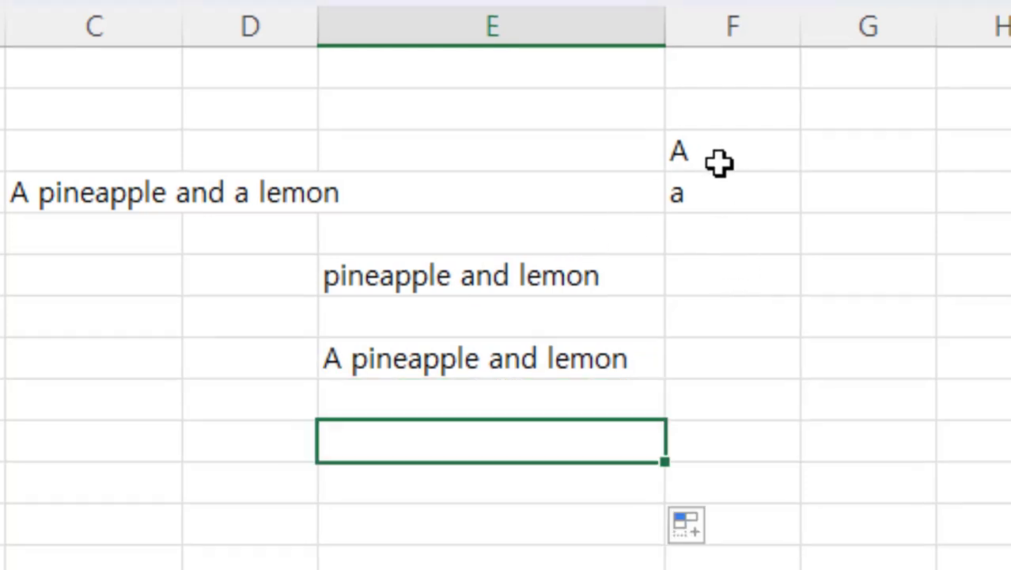
Examine the search character list in F3:F4 and how far it could extend down column F, compared with E8's single-replacement result.
click(719, 152)
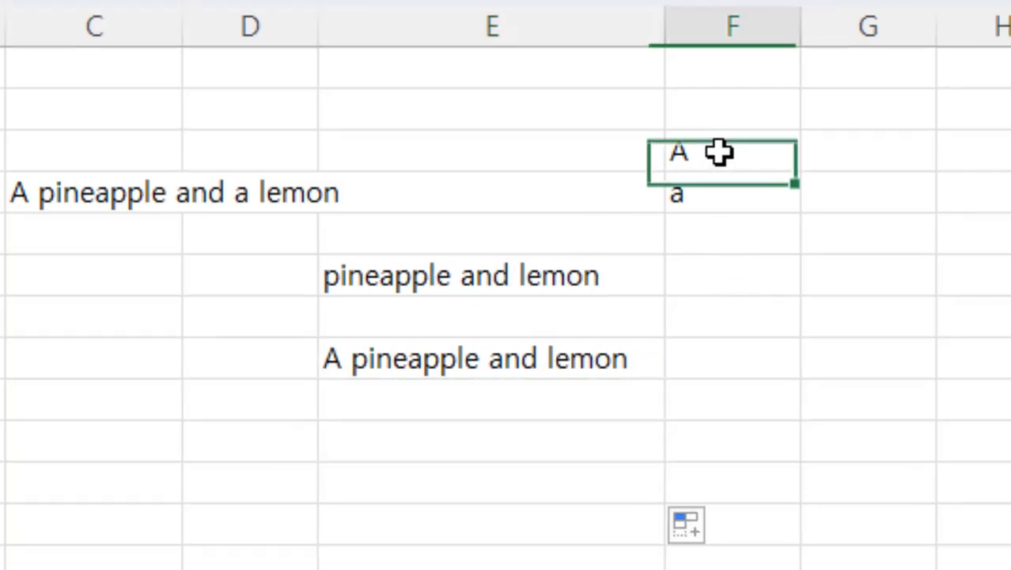
mouse_move(719, 152)
mouse_down()
mouse_move(700, 247)
mouse_move(701, 273)
mouse_move(713, 225)
mouse_move(715, 408)
mouse_up()
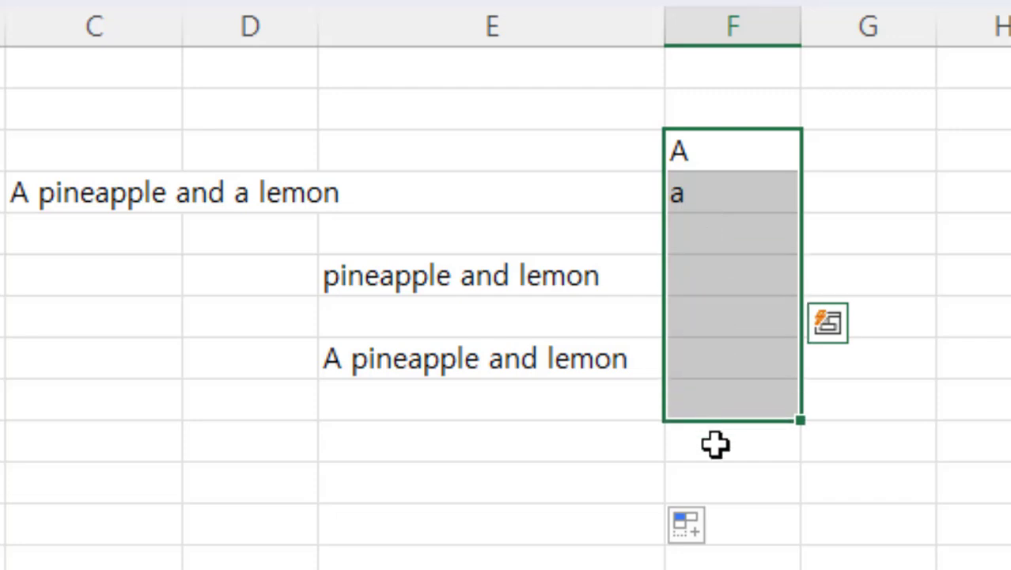
drag(716, 445, 717, 469)
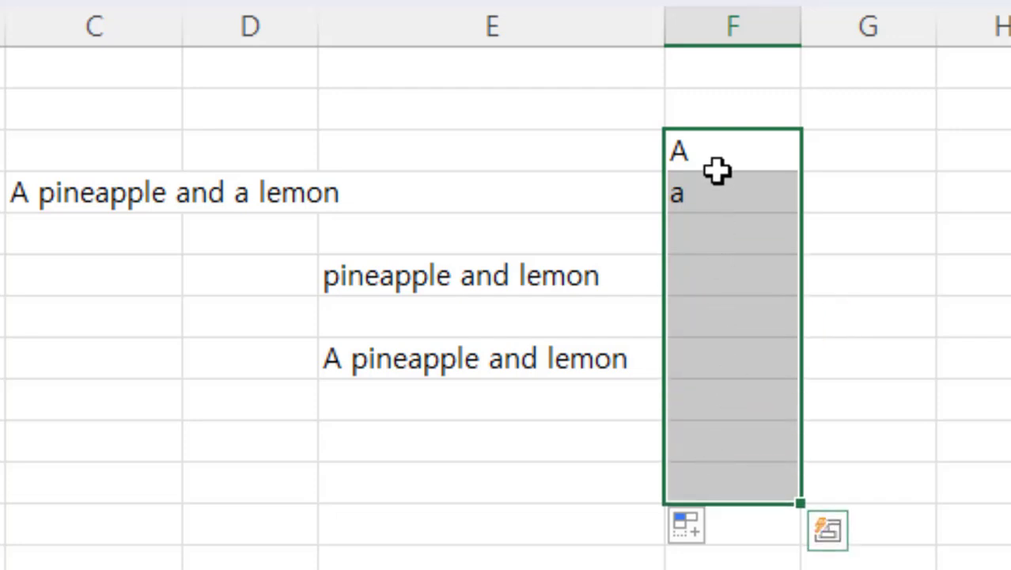
drag(715, 164, 715, 466)
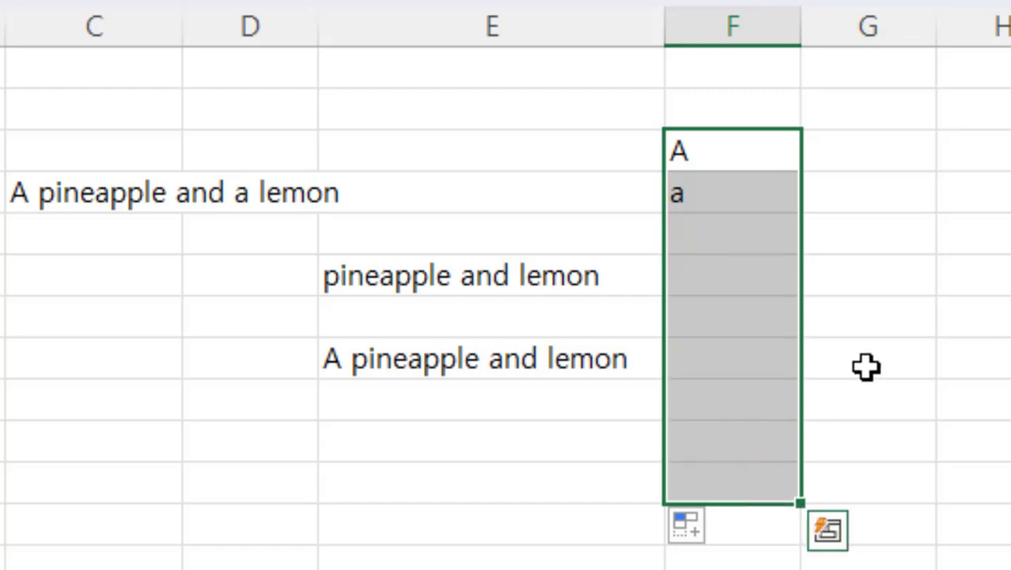
click(729, 153)
click(824, 314)
click(356, 367)
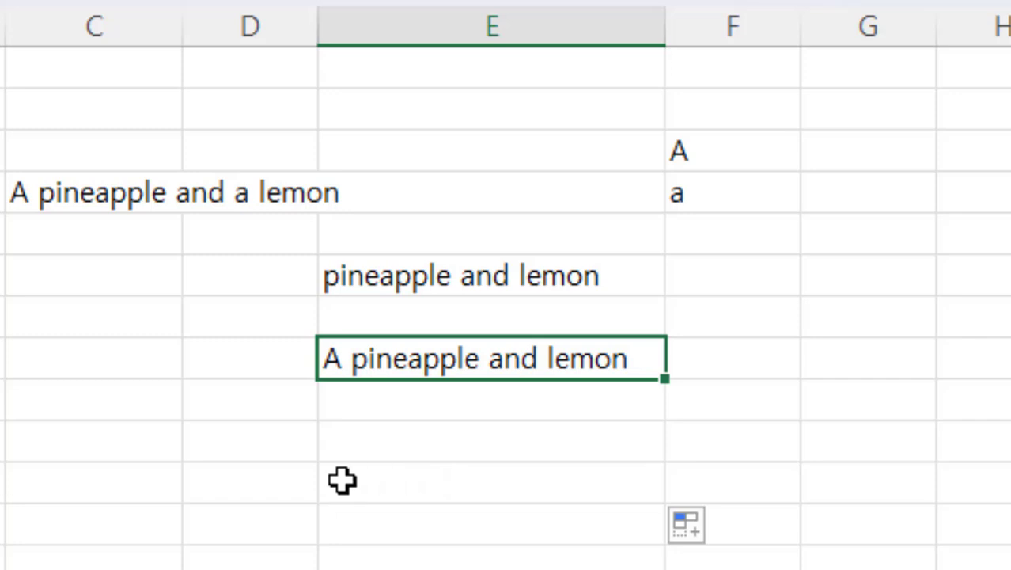
click(718, 148)
shift+click(720, 194)
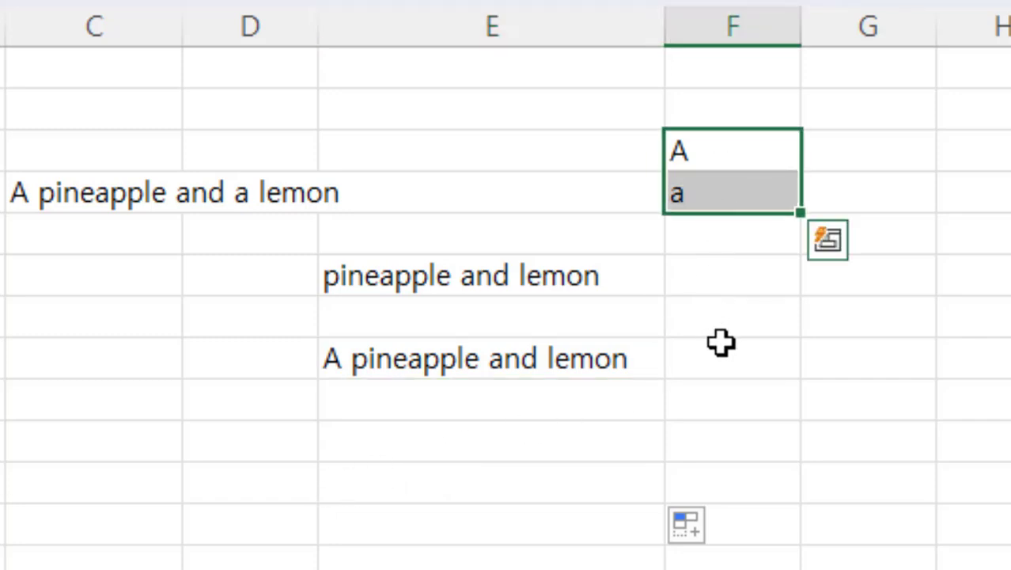
click(722, 155)
shift+click(725, 212)
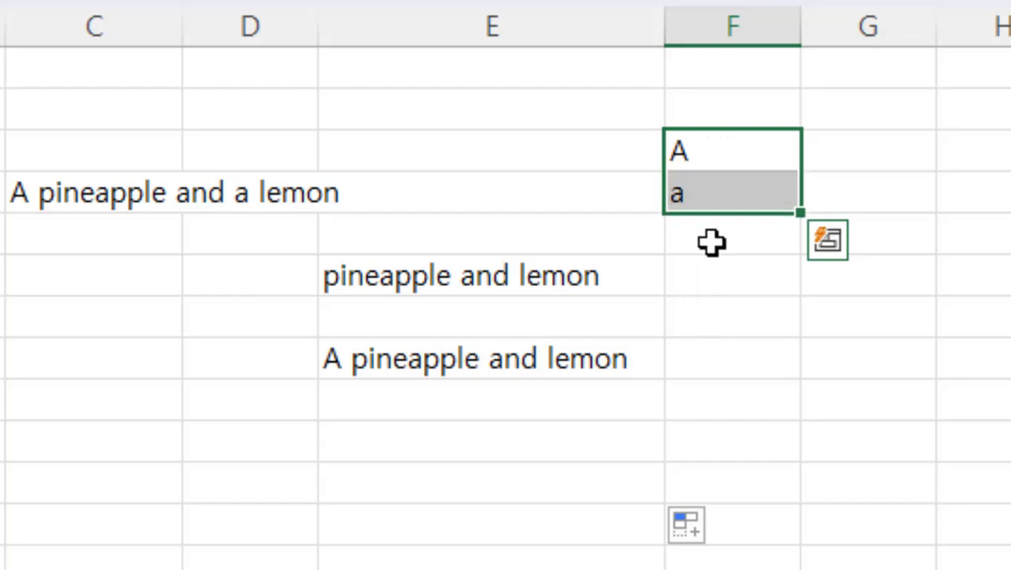
shift+click(711, 243)
click(538, 365)
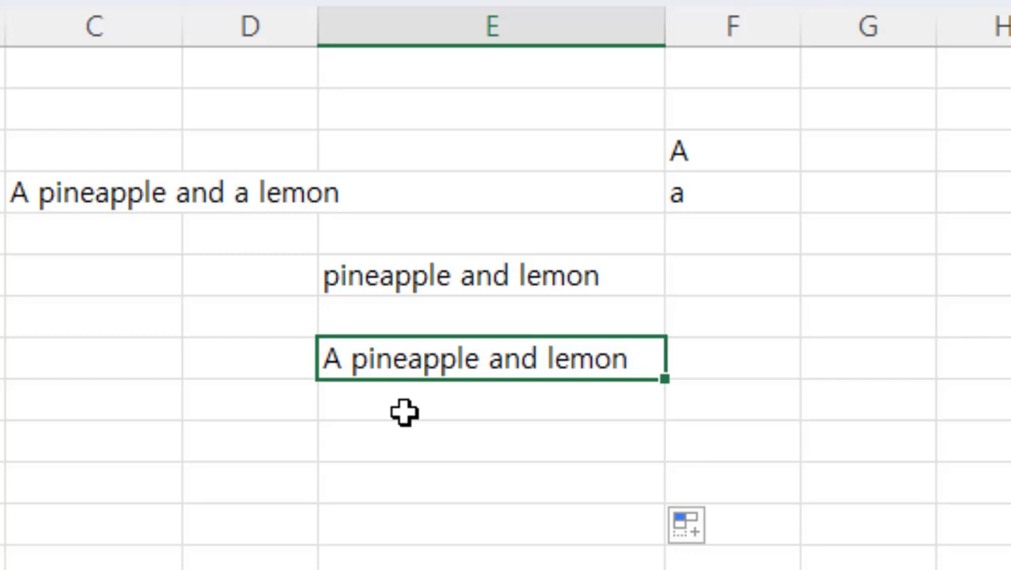
Start a LET formula in E10 that names C4 as Q and the range F3:F4 as X, with line breaks after the opening parenthesis and the definitions.
click(365, 451)
text(=)
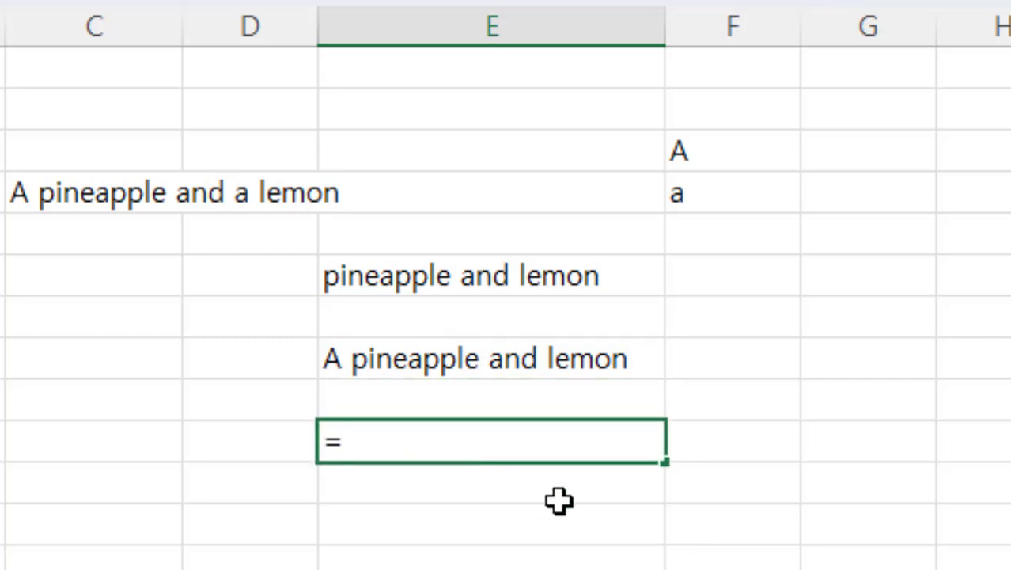
text(let()
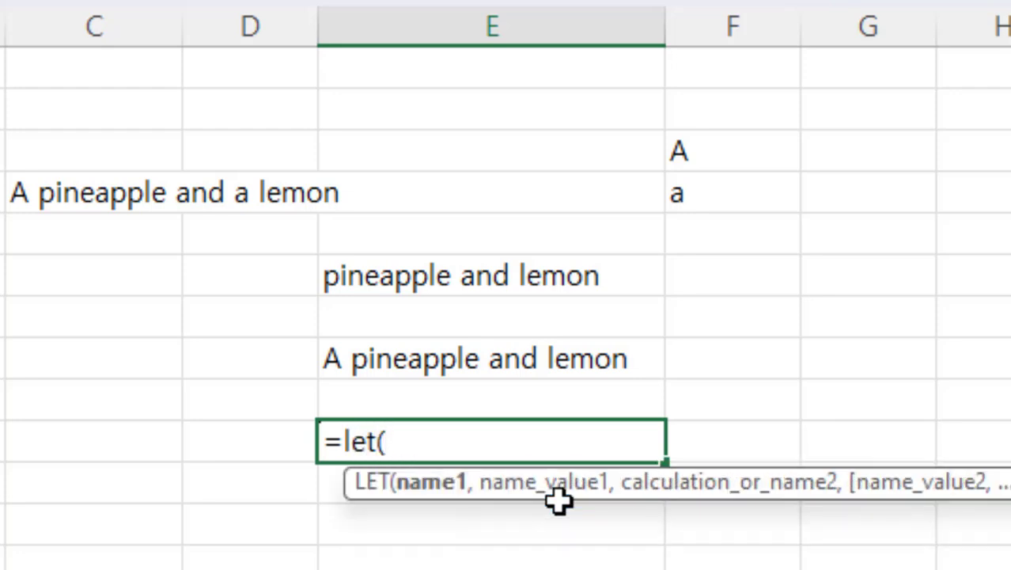
key(alt+Return)
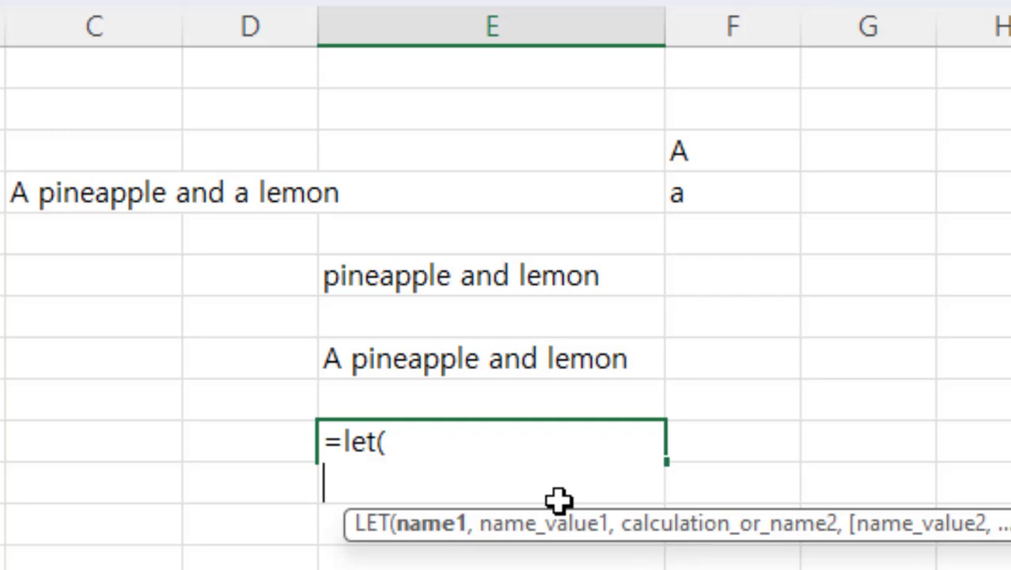
text(Q,)
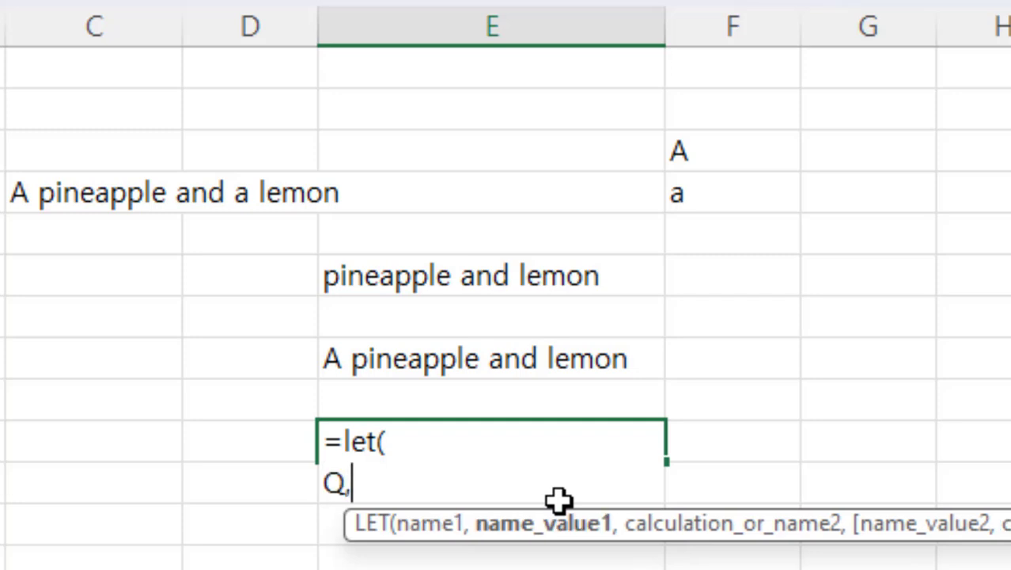
click(60, 195)
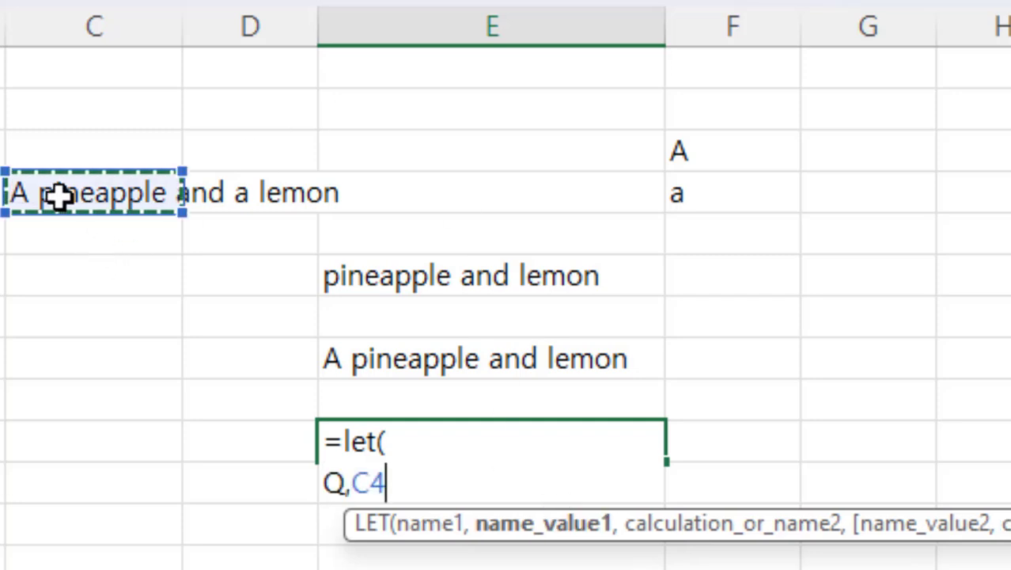
text(,)
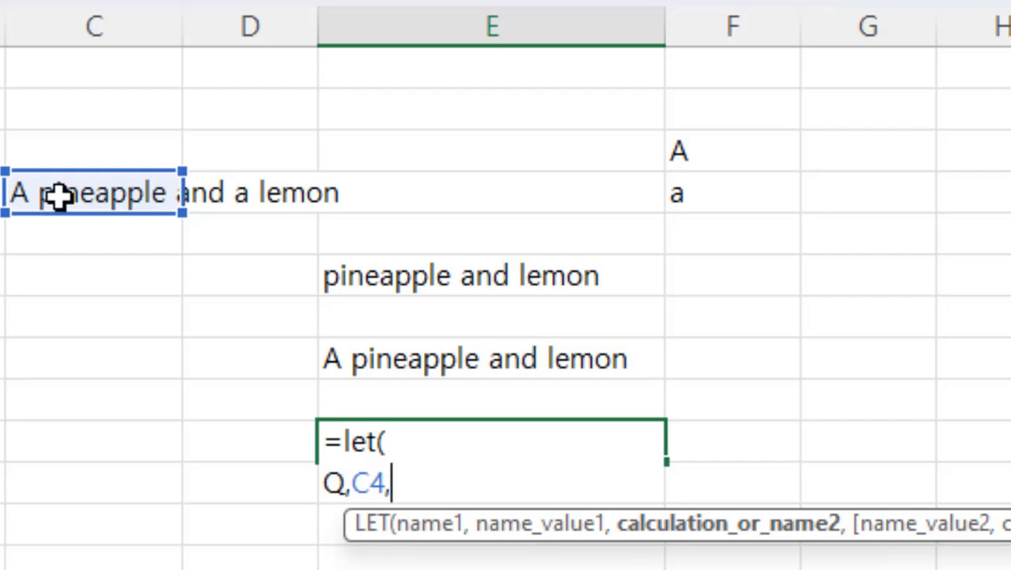
text(X)
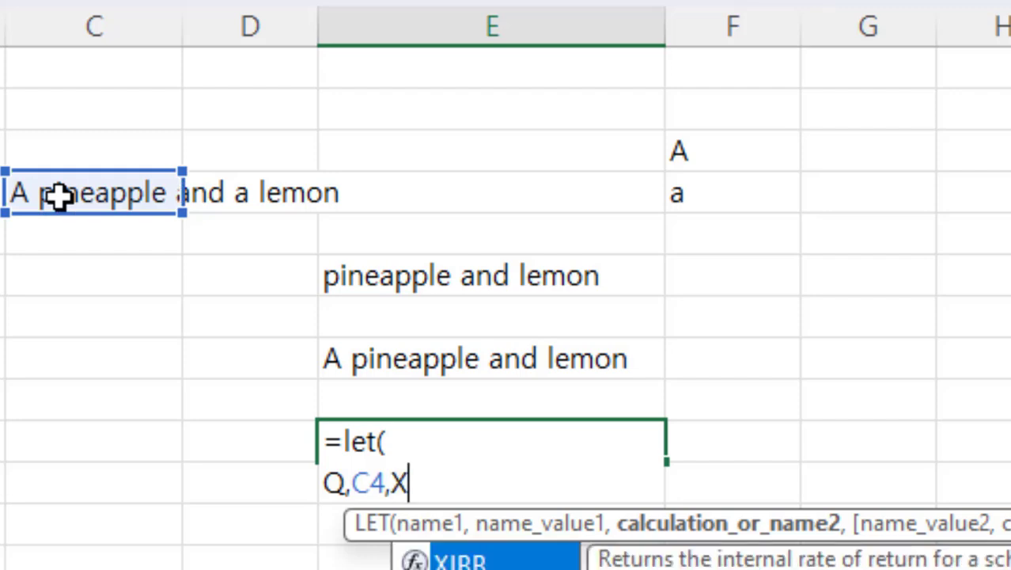
text(,)
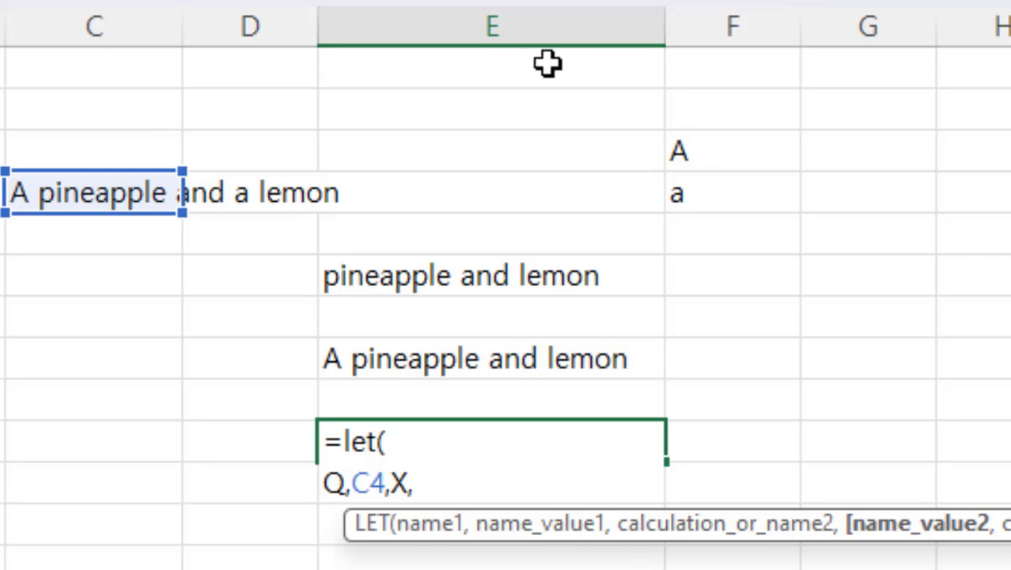
drag(693, 153, 696, 189)
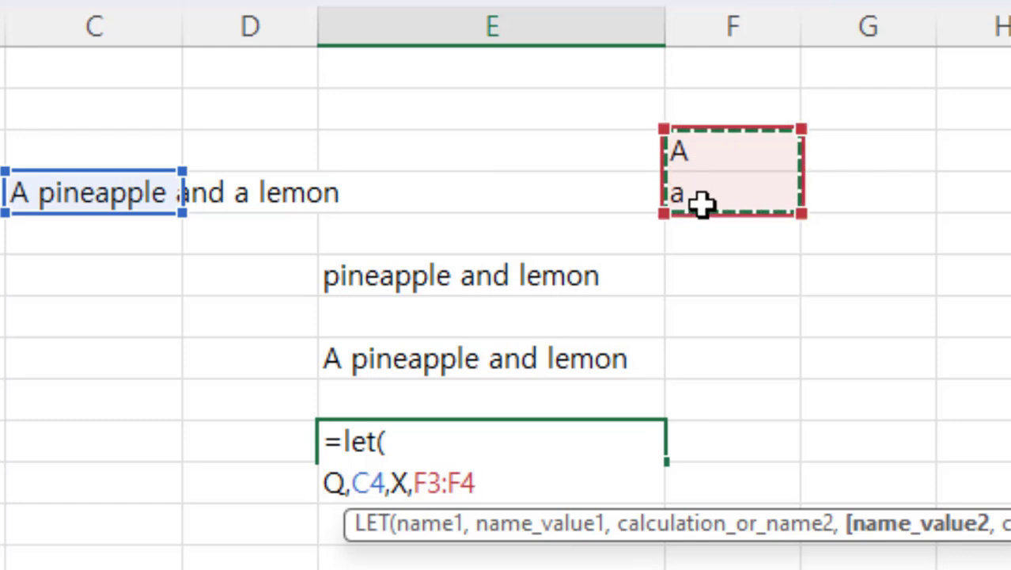
text(,)
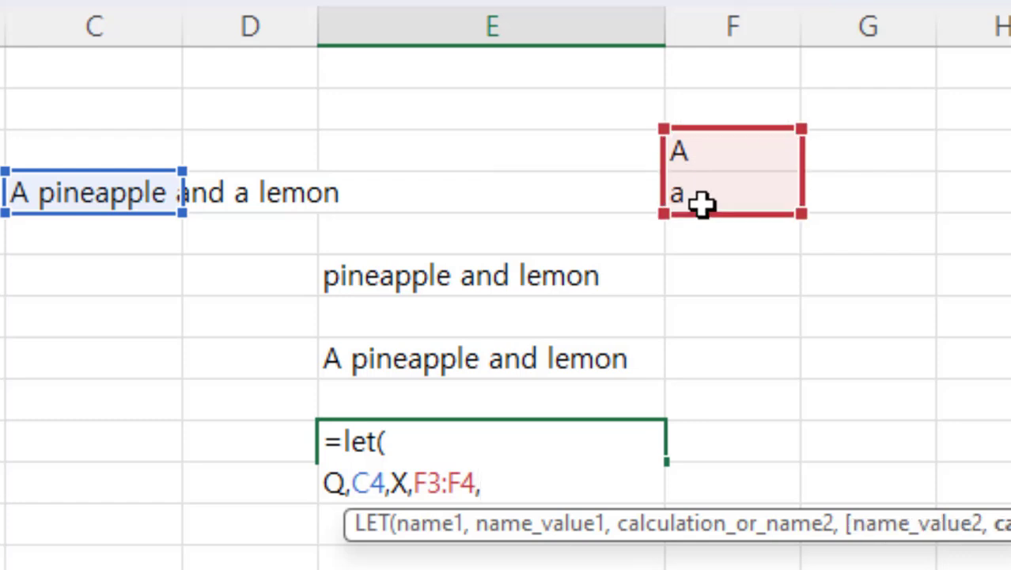
key(alt+Return)
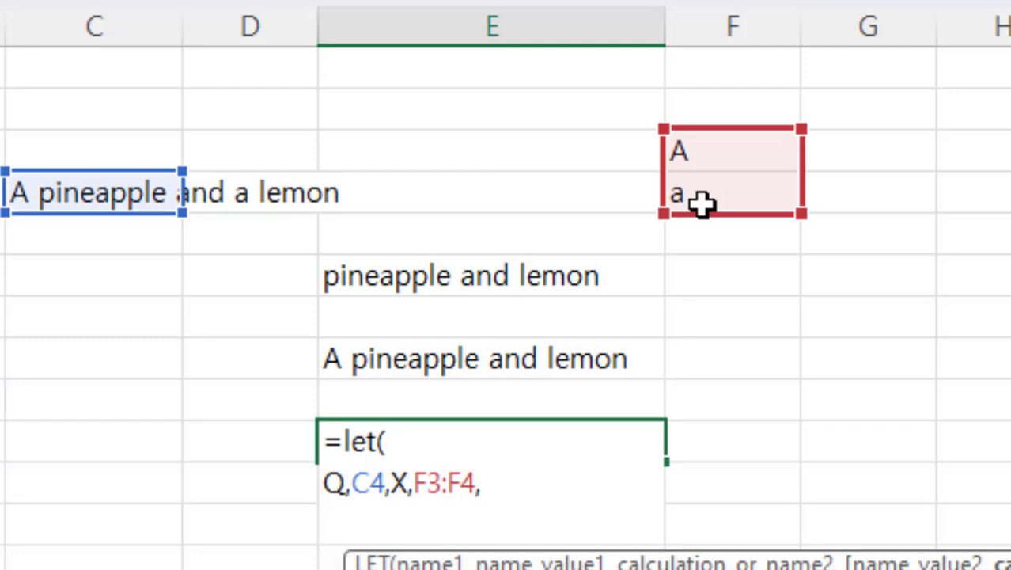
Add a REDUCE calculation to E10's LET formula with "" as initial value, X as array and LAMBDA as function.
text(re)
text(duce)
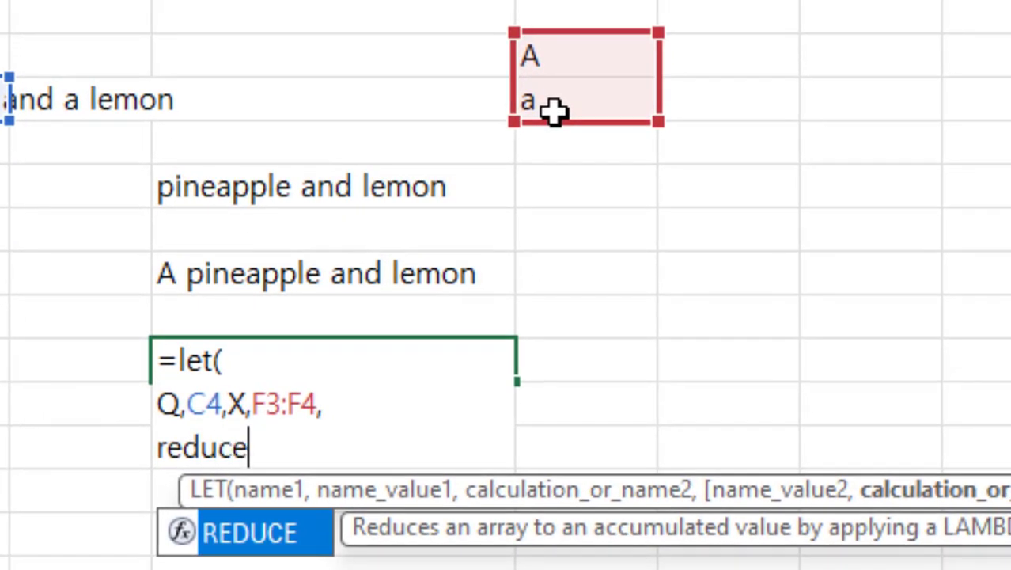
text(()
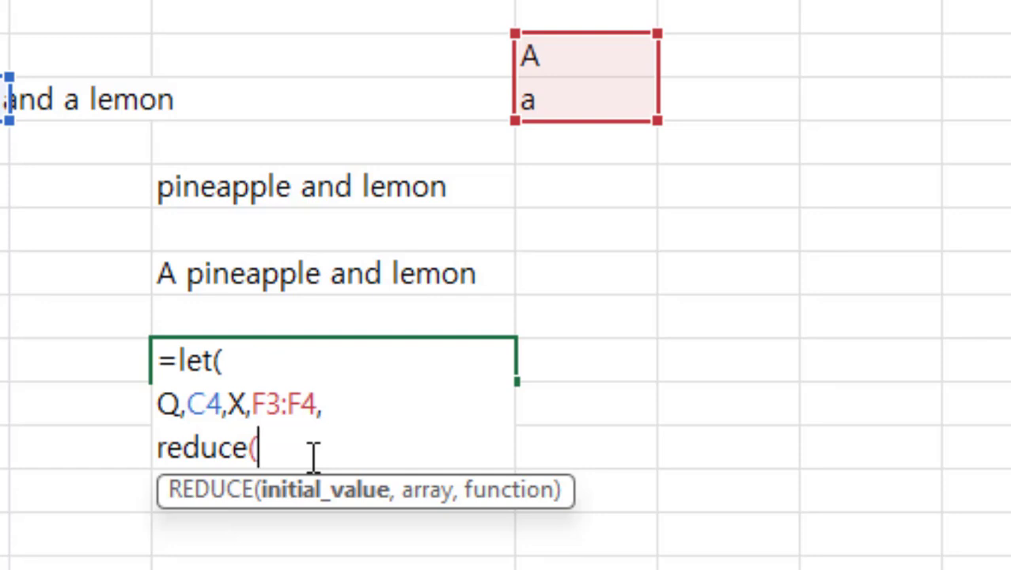
text("",)
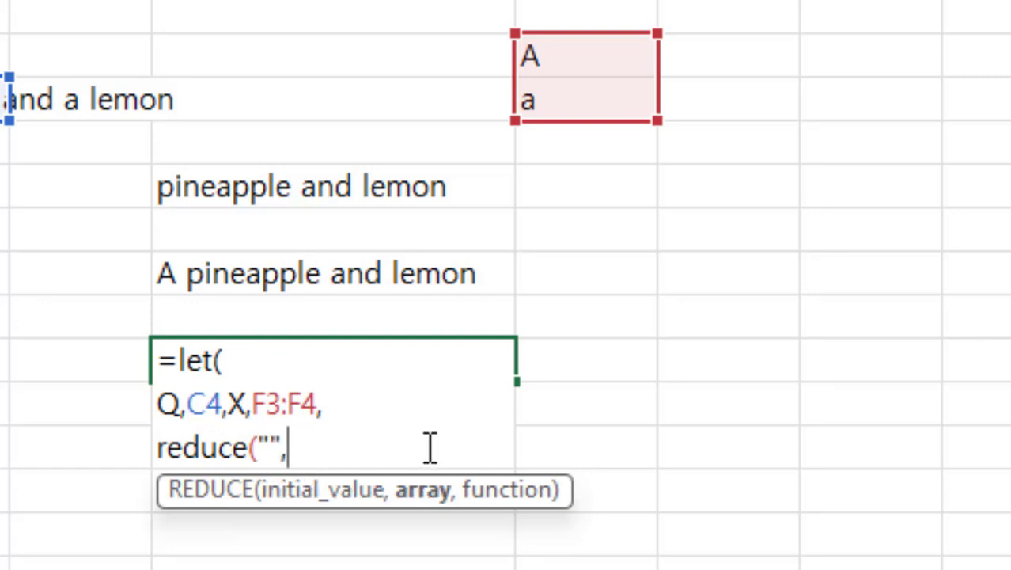
text(X)
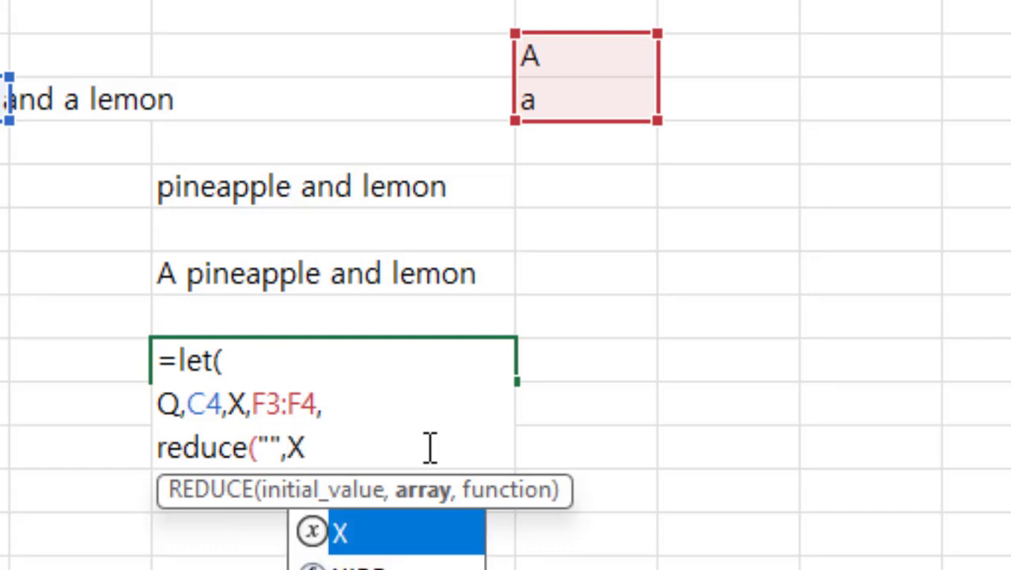
text(,lambda)
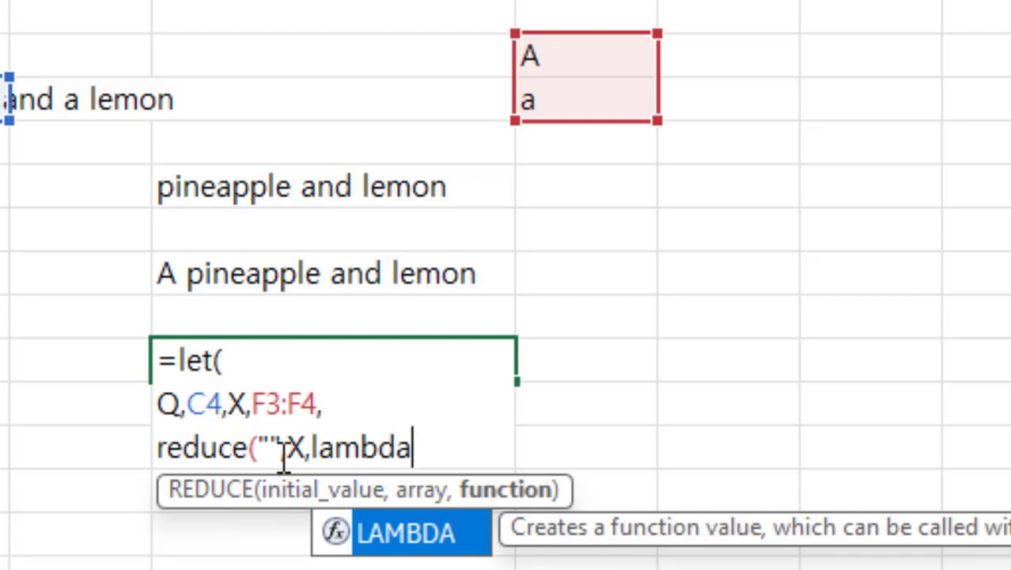
Replace the initial value in E10's REDUCE function with Q.
click(282, 449)
key(BackSpace)
key(BackSpace)
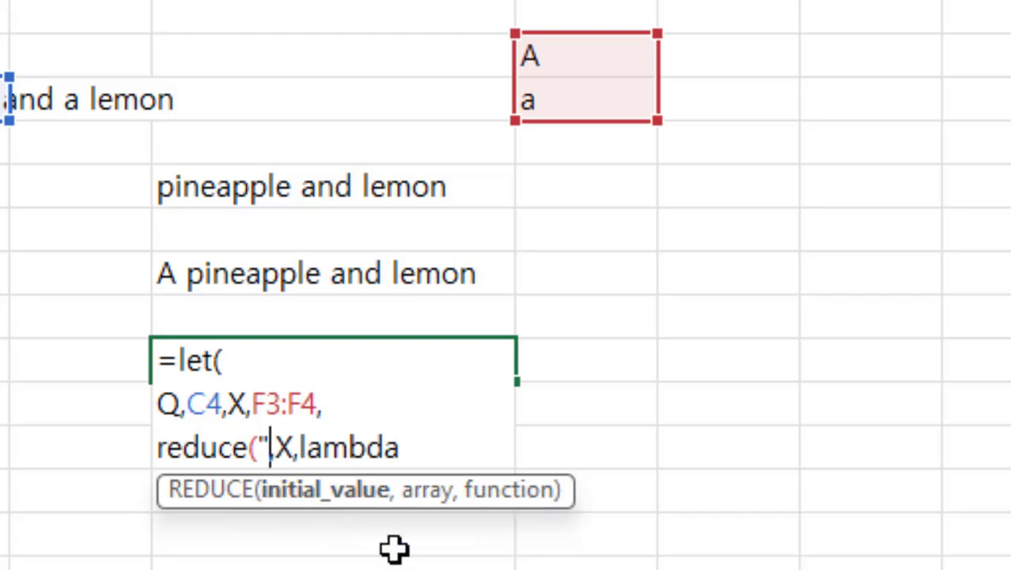
text(Q)
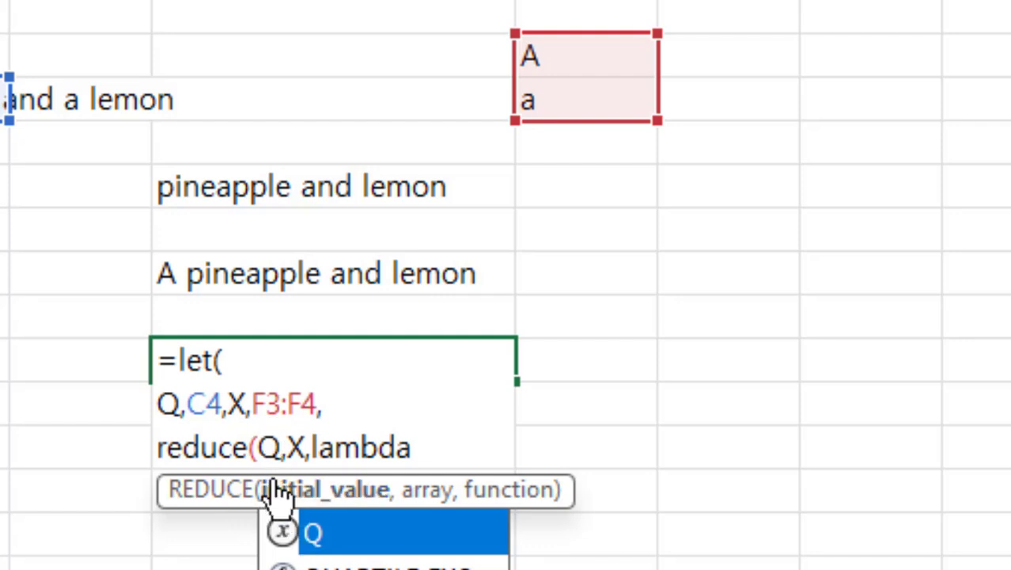
Complete E10's LAMBDA with parameters a and b and the calculation SUBSTITUTE(a,b,""), close all parentheses and enter the formula.
click(423, 453)
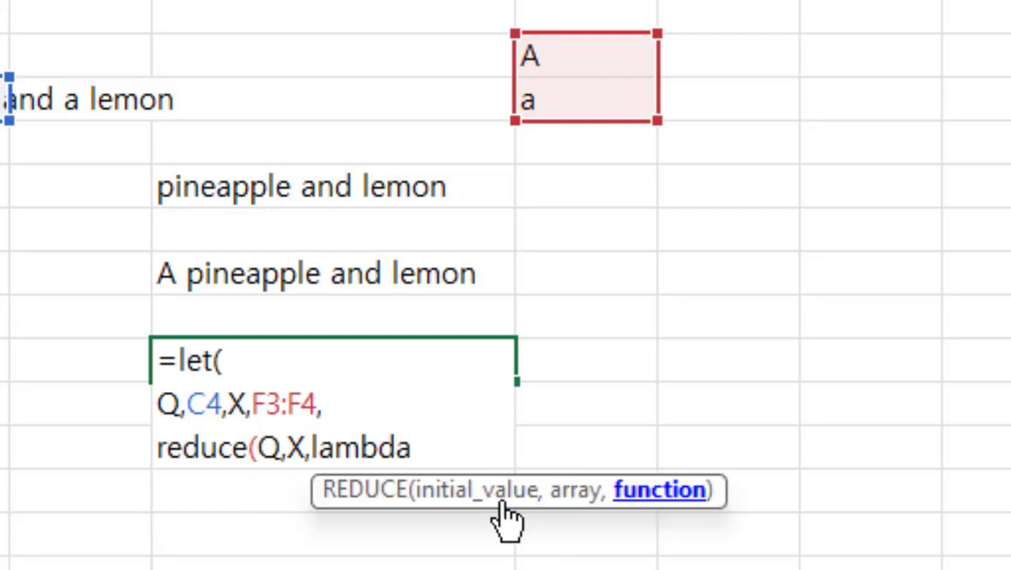
text((a,b,)
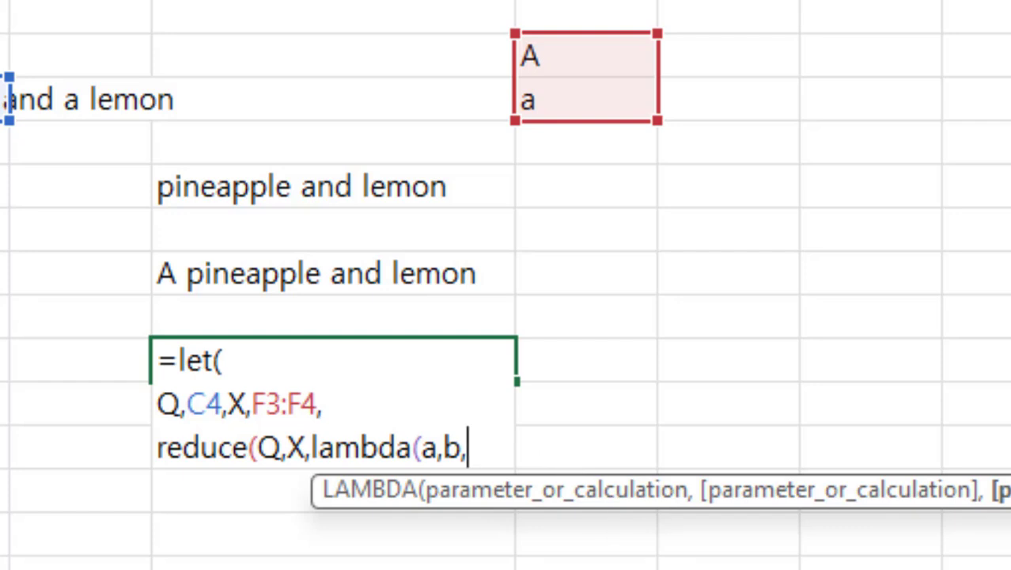
text(sub)
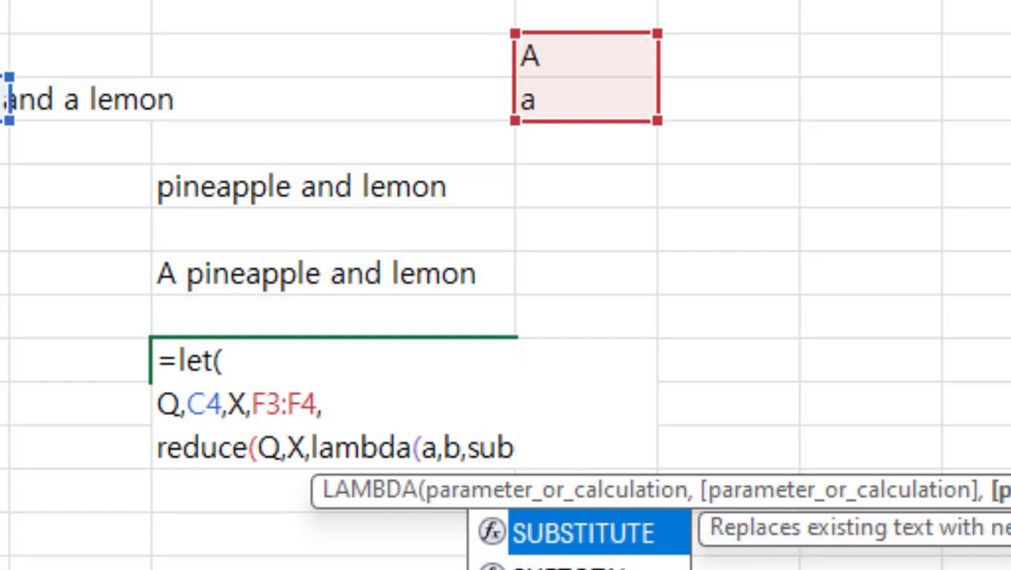
key(Tab)
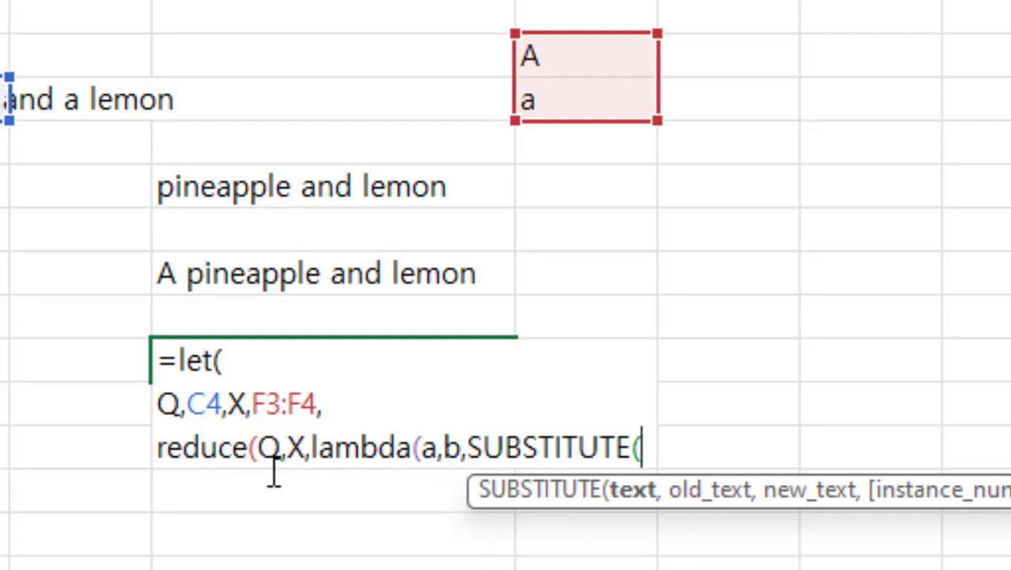
text(a,)
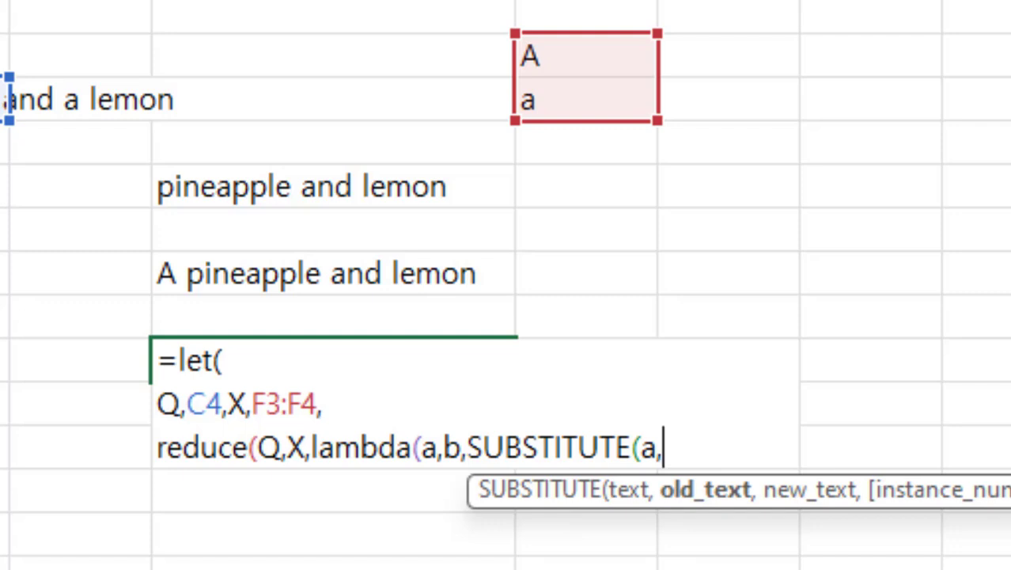
text(b,)
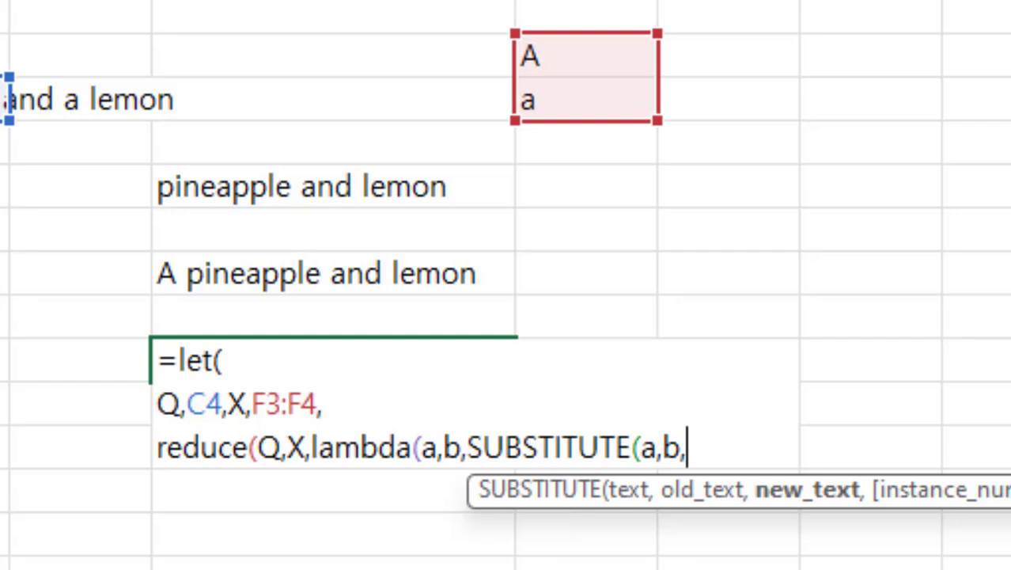
text(""))
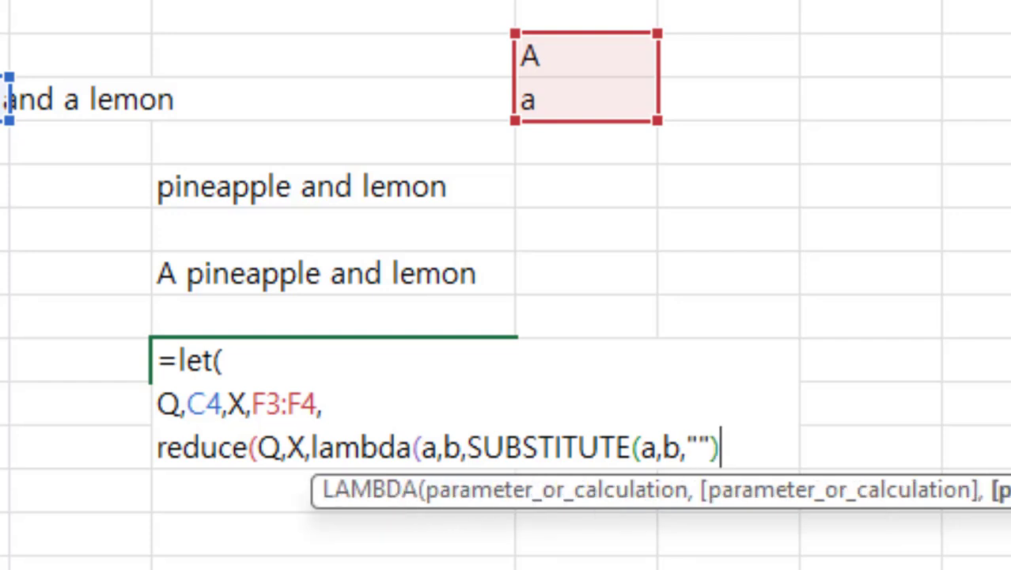
text())))
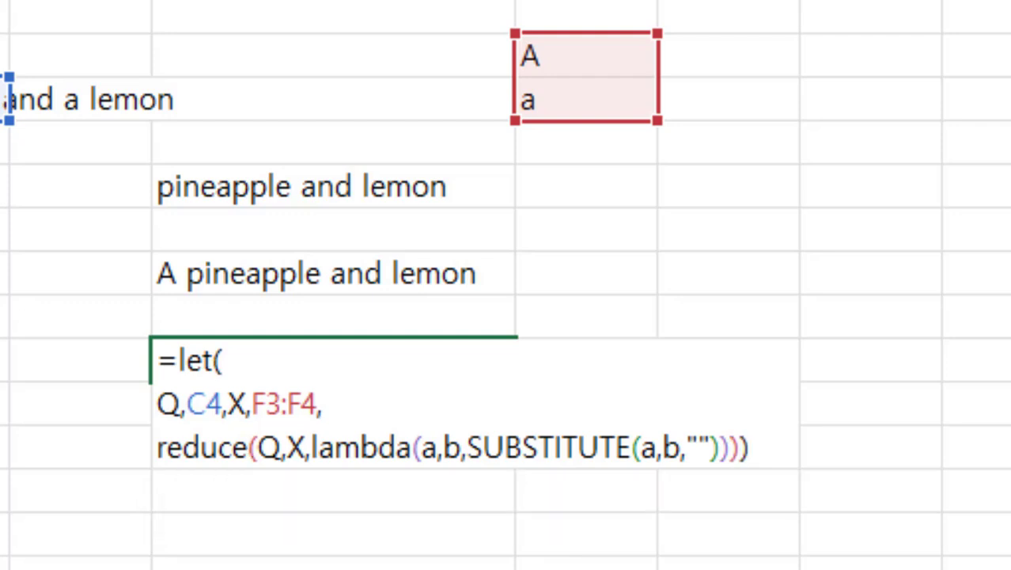
text())
key(Return)
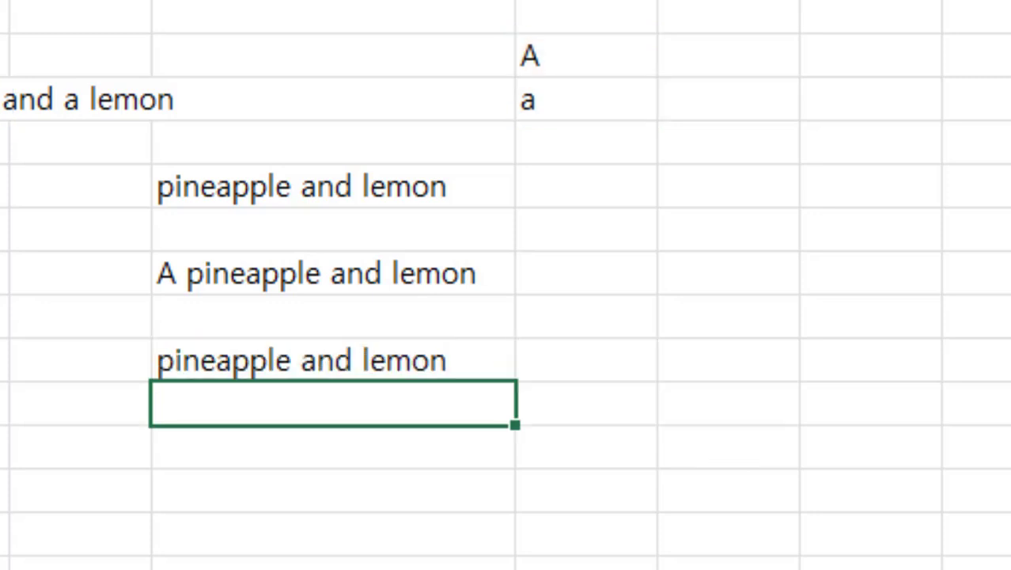
Replace the F3:F4 reference for X in E10's LET formula with the array constant {"A ","a "} and enter the formula.
click(192, 370)
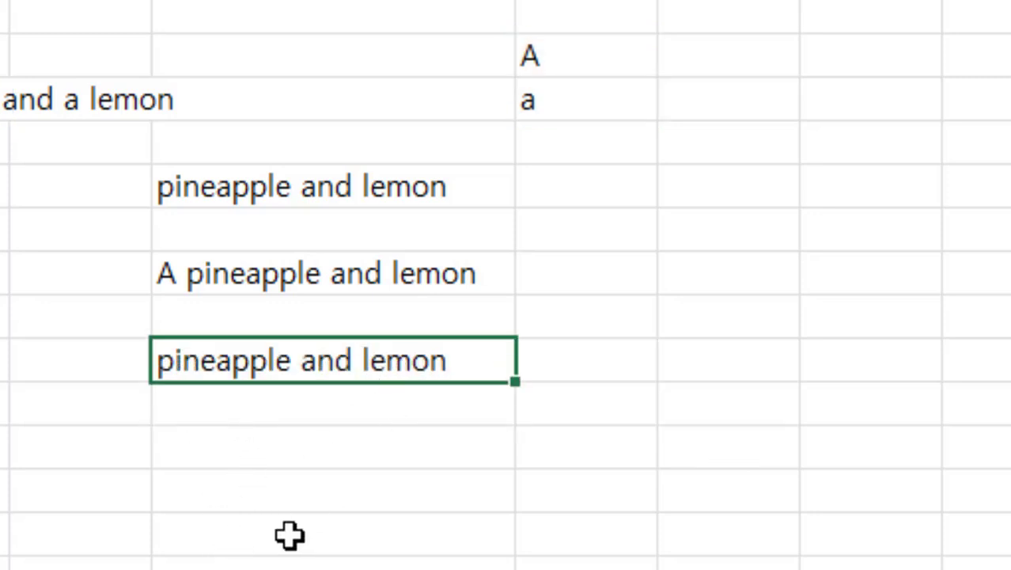
key(F2)
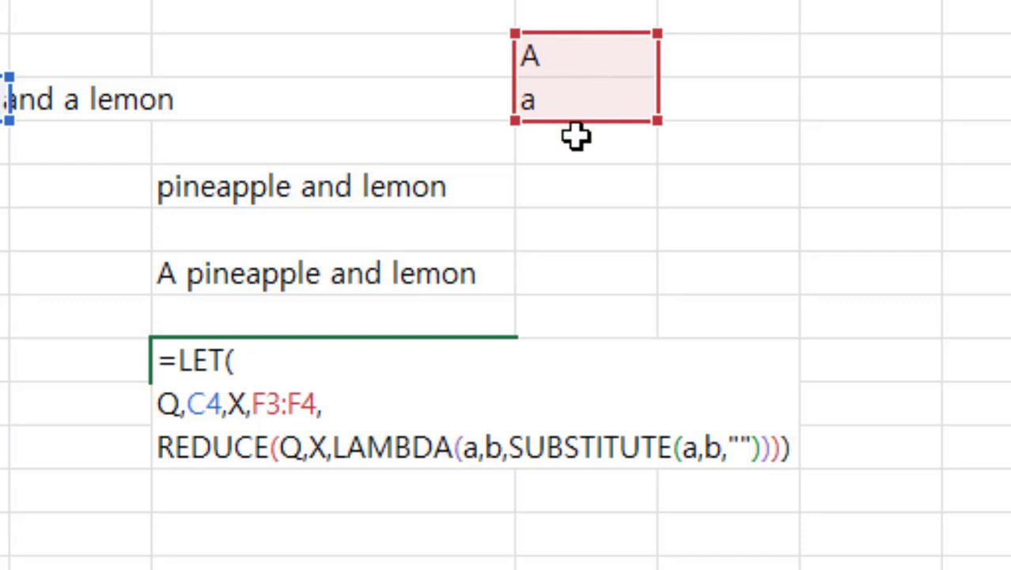
key(ctrl+Return)
key(F2)
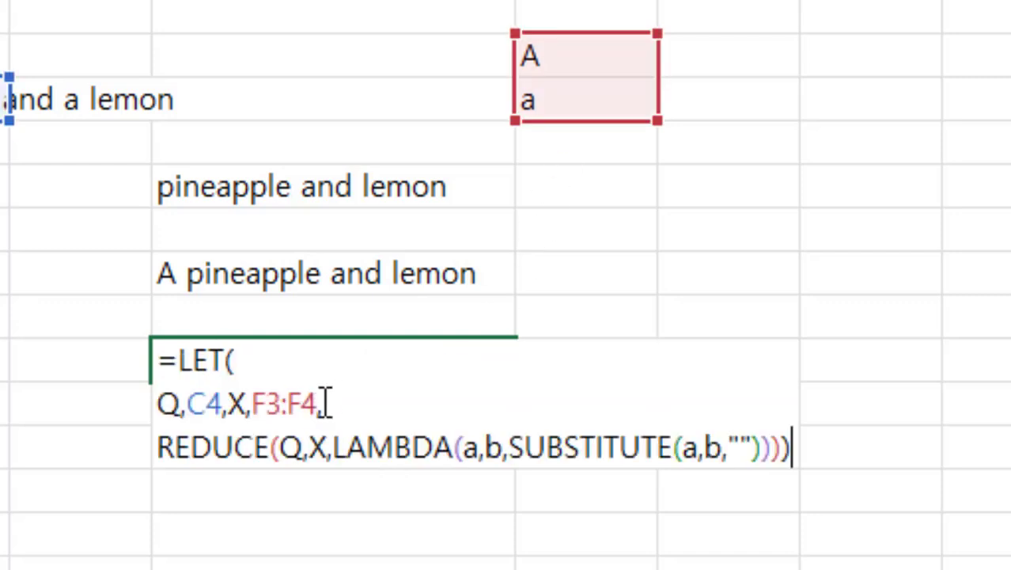
click(326, 408)
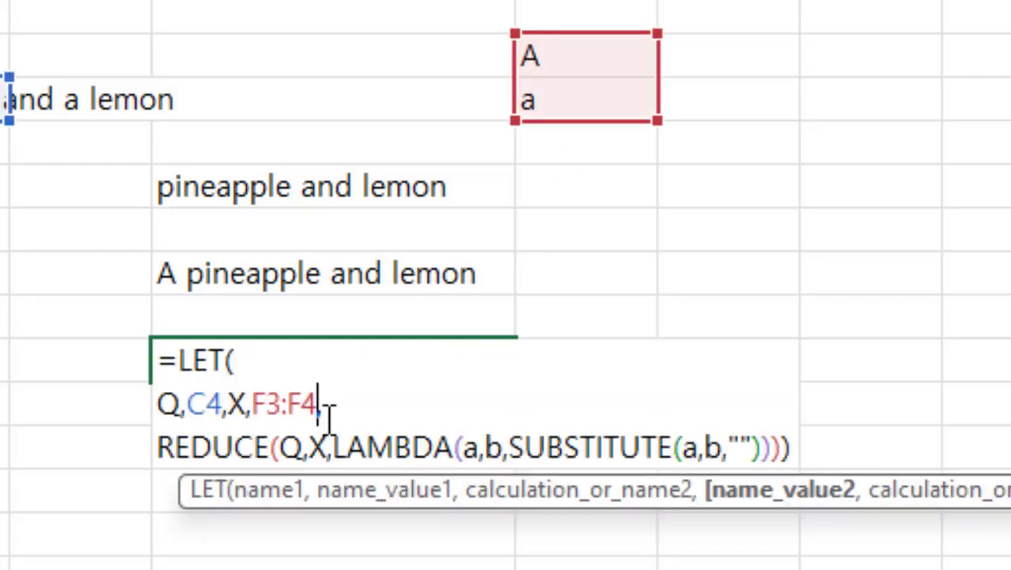
key(BackSpace)
key(BackSpace)
key(BackSpace)
key(BackSpace)
key(BackSpace)
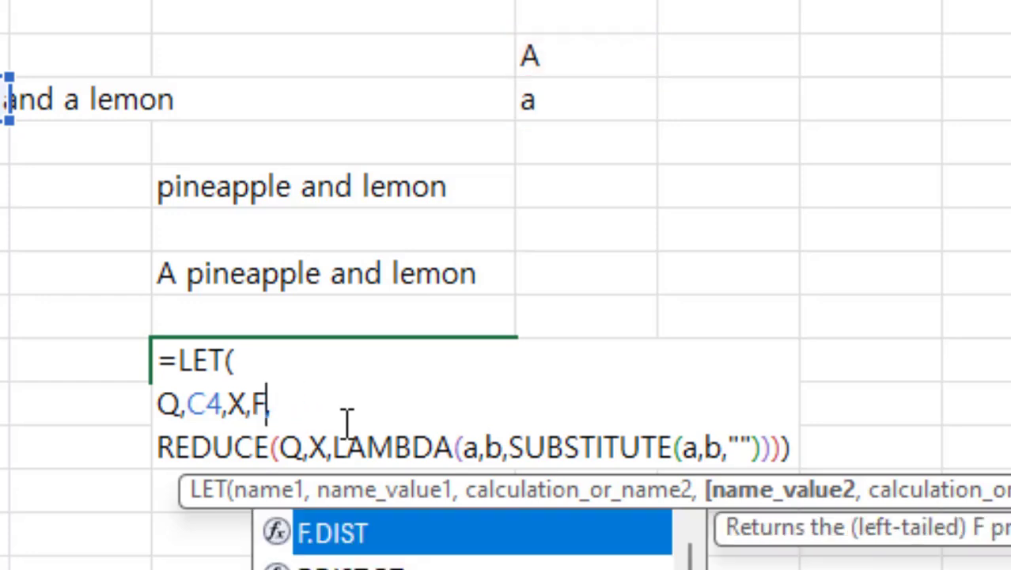
text({)
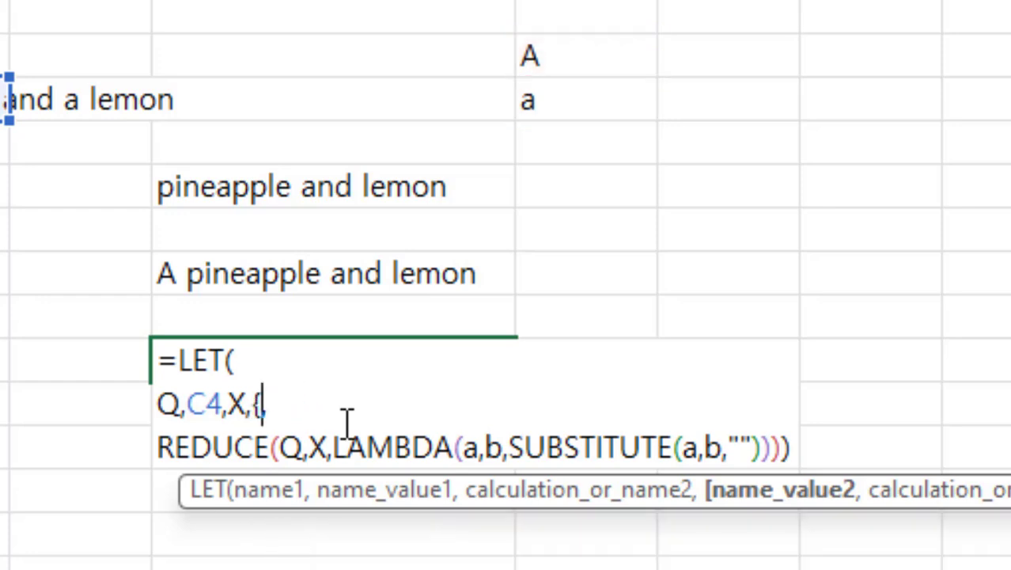
text("A )
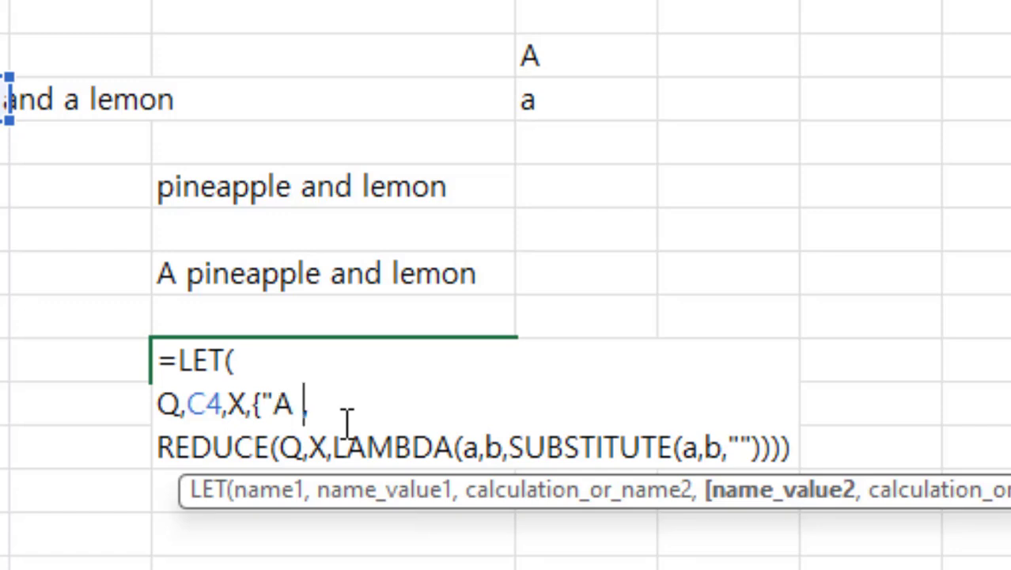
text(",)
key(Right)
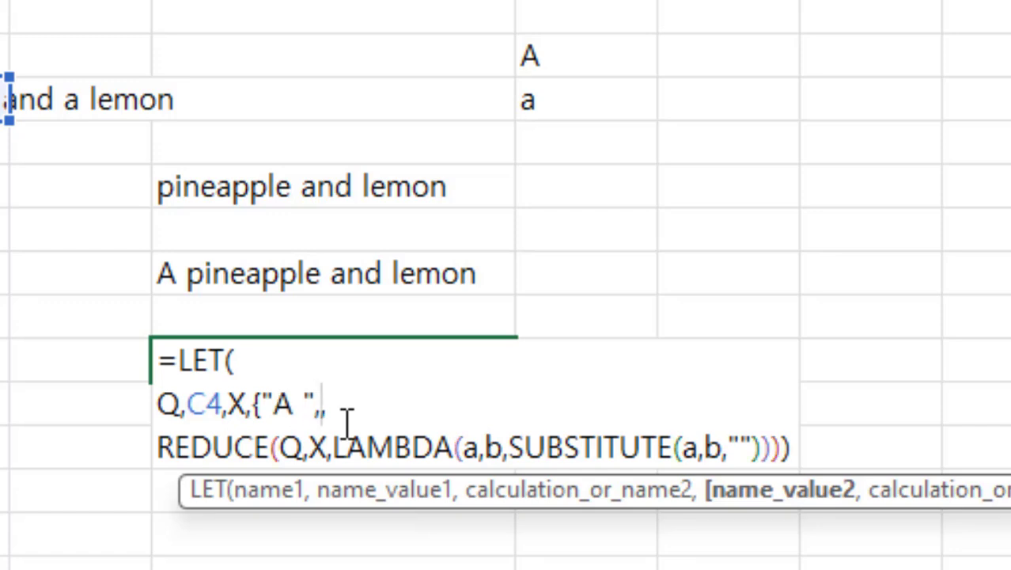
text("a)
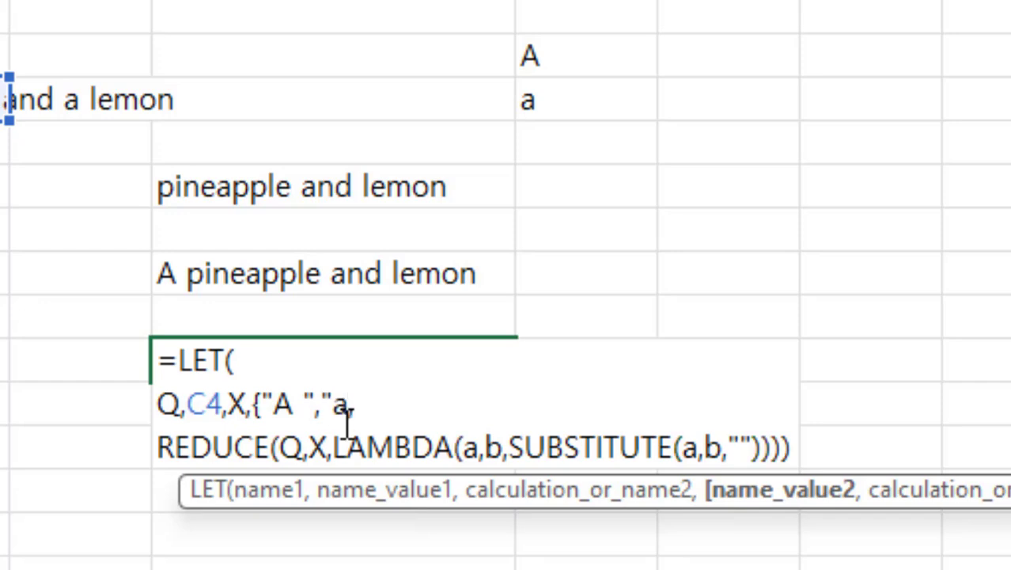
text( ")
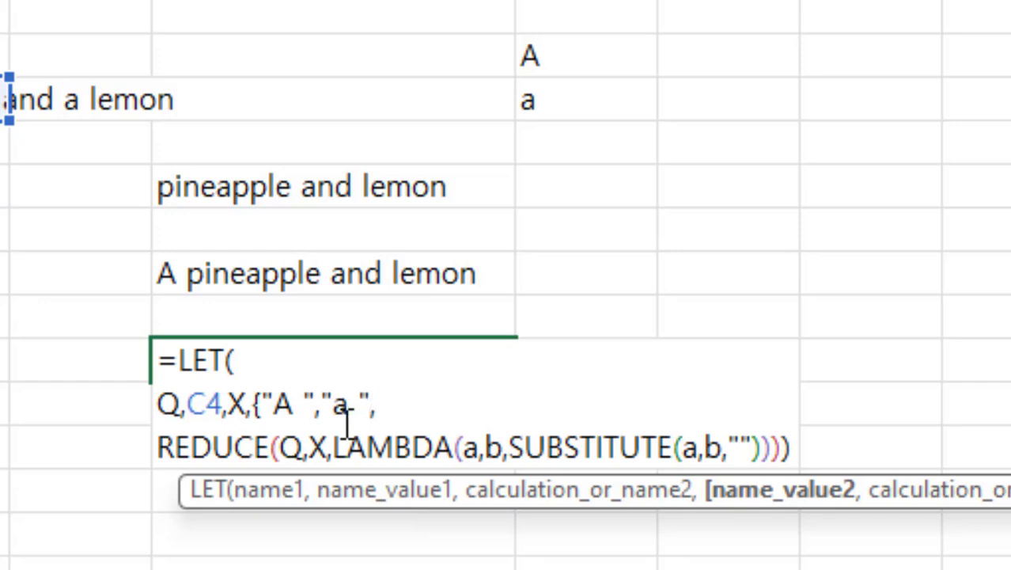
text(})
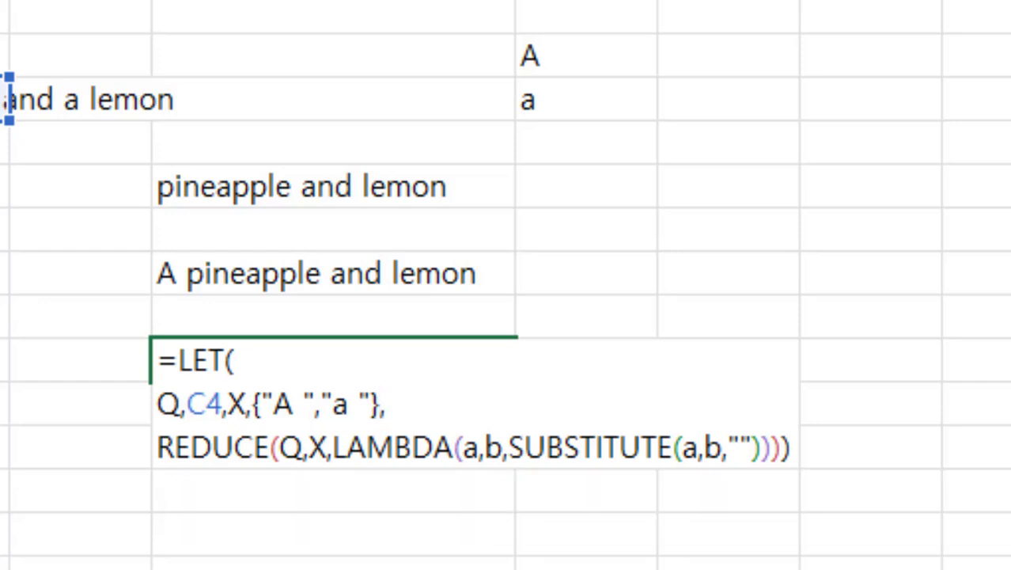
key(Return)
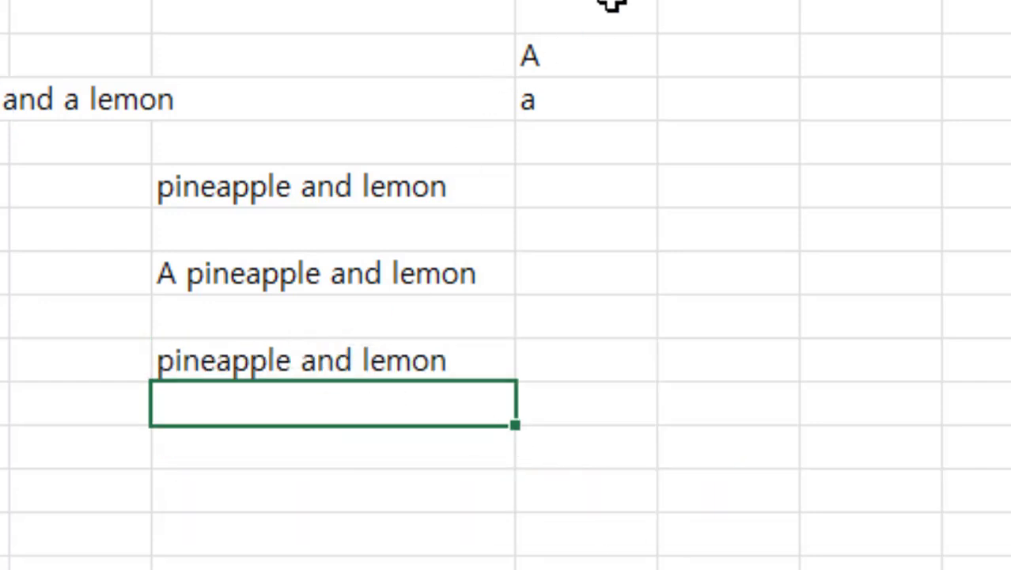
Clear F3:F4 by filling the blank cell F2 down over them, and inspect E10's LET formula.
click(649, 18)
drag(658, 38, 652, 111)
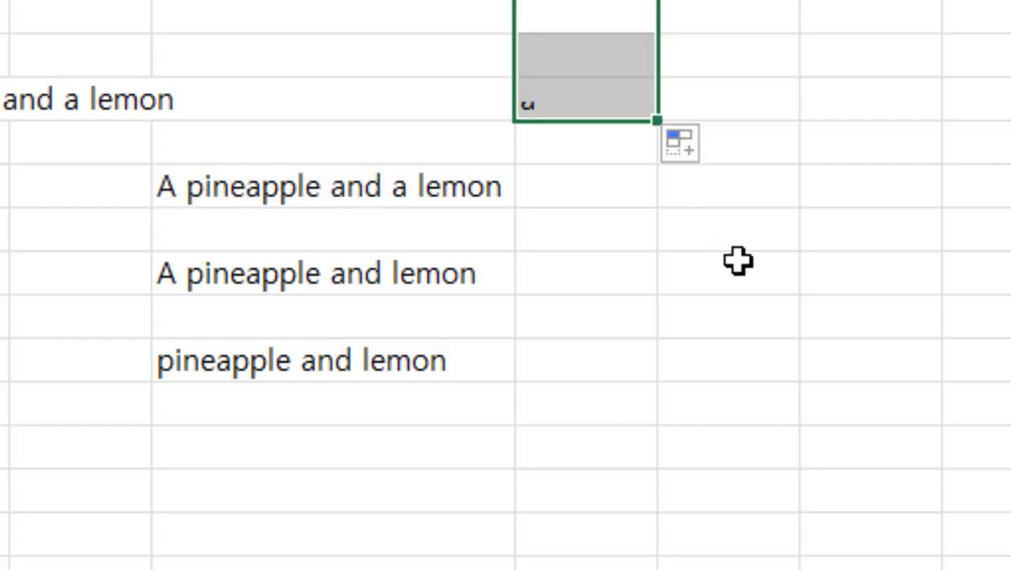
click(196, 368)
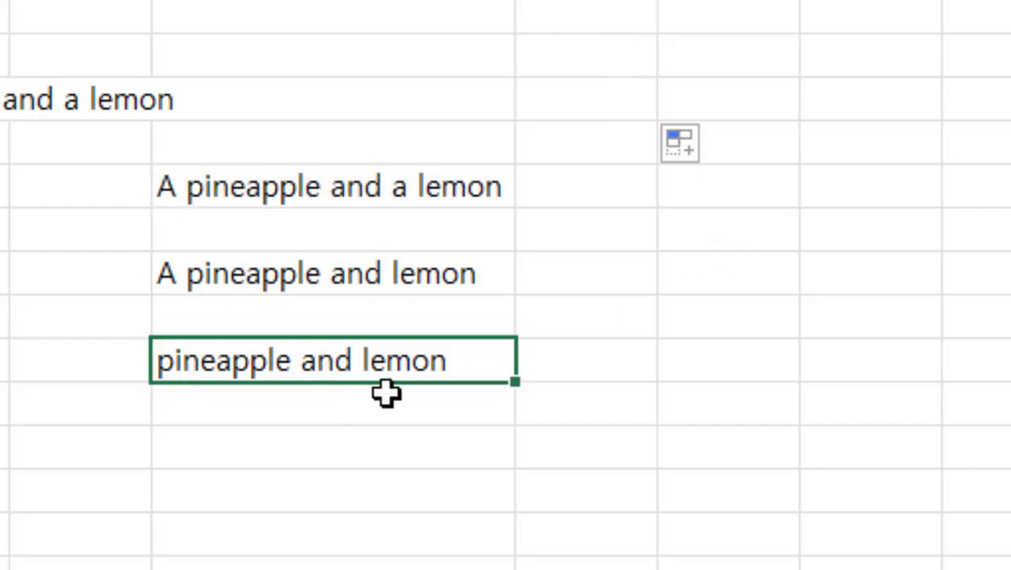
click(268, 465)
click(206, 368)
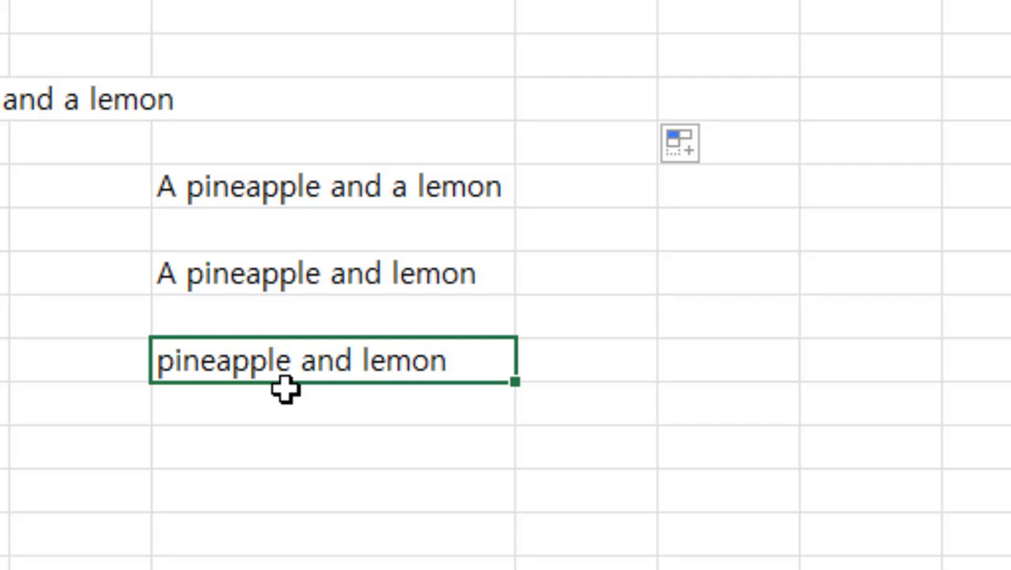
double_click(285, 384)
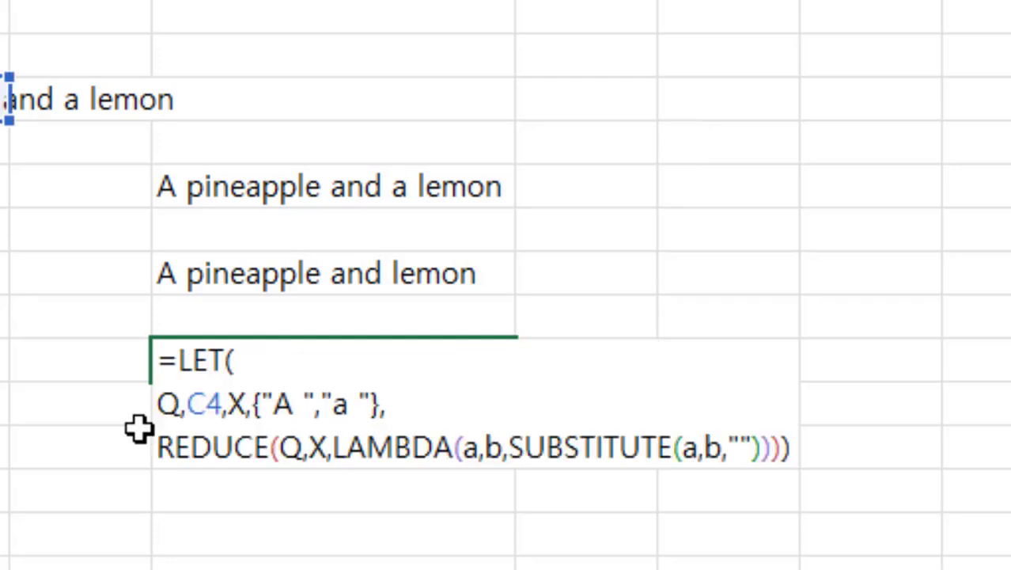
key(ctrl+Return)
Start a REDUCE formula in E14 with C4 as initial value, {"A ","a "} as array and LAMBDA as function.
click(246, 544)
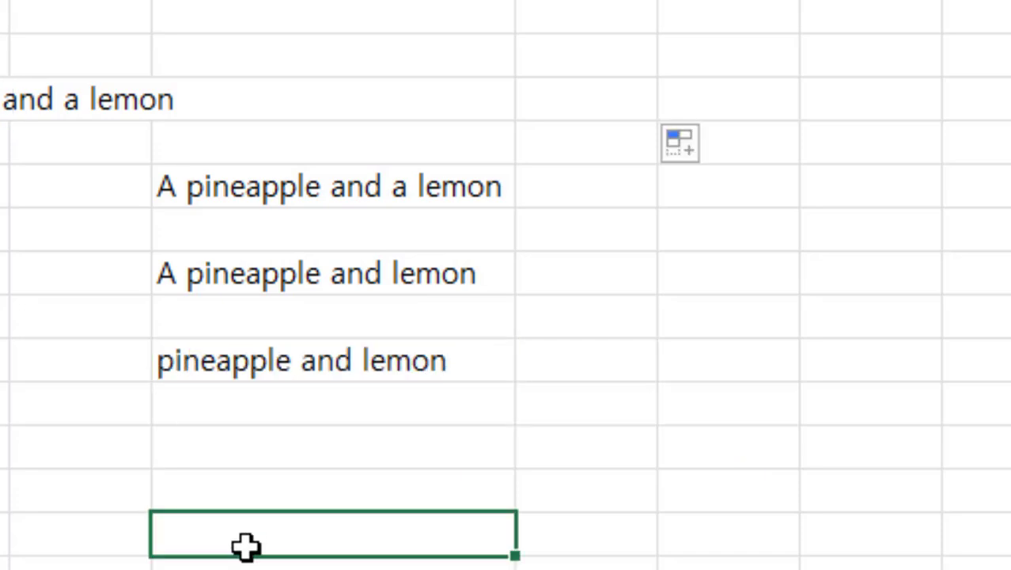
text(=reduce)
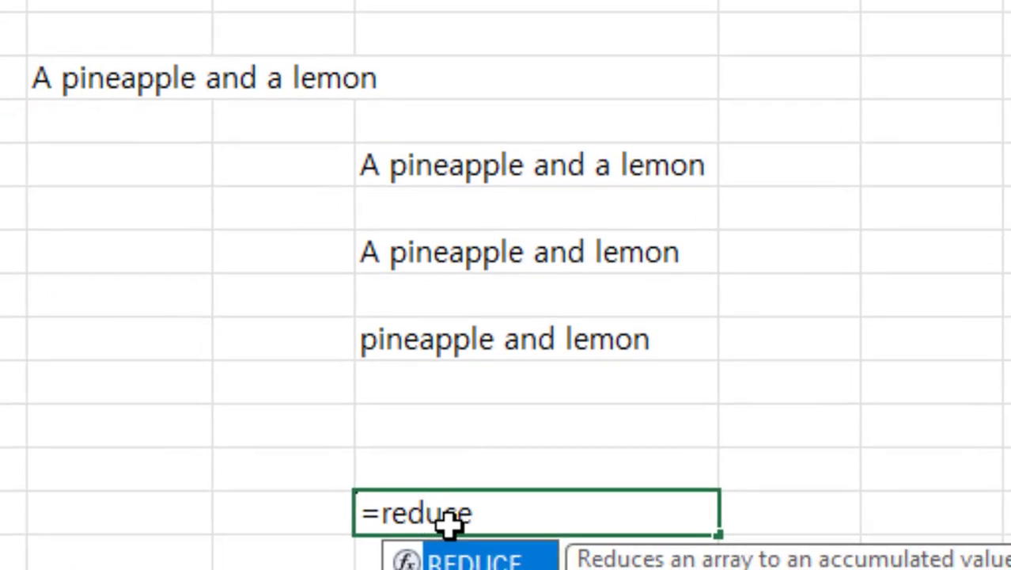
text(()
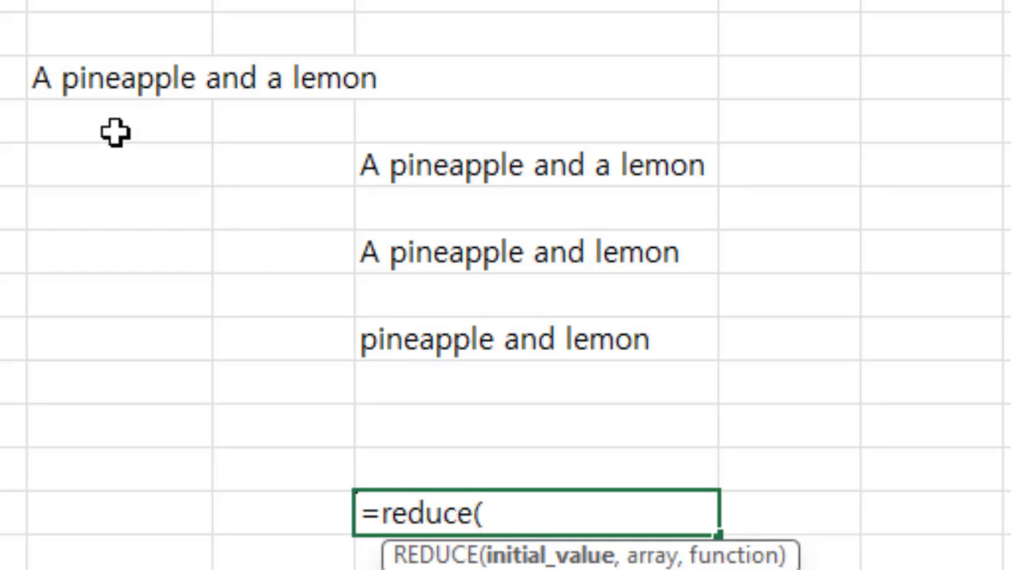
click(87, 79)
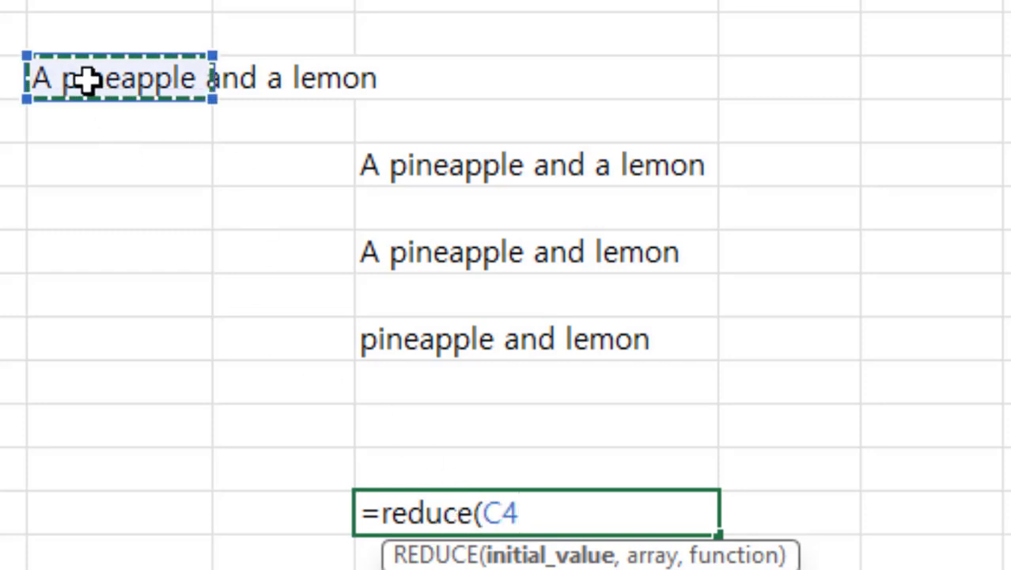
text(,)
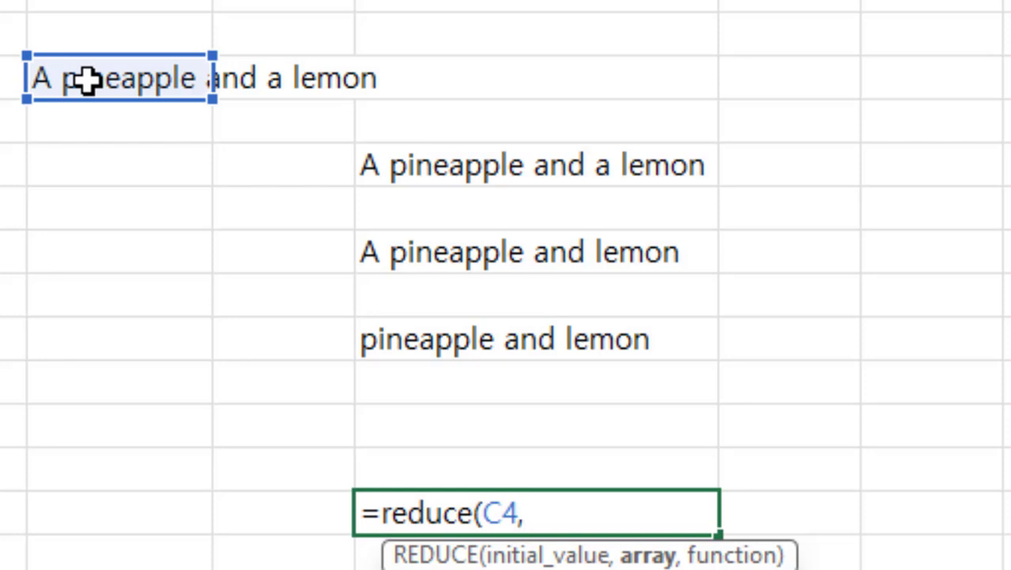
text({"A)
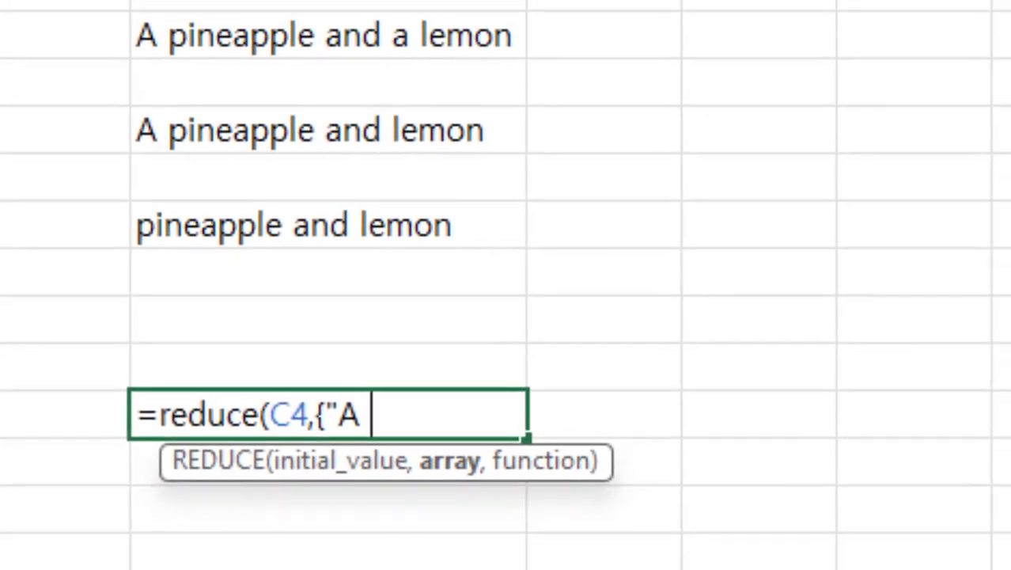
text( ","a ")
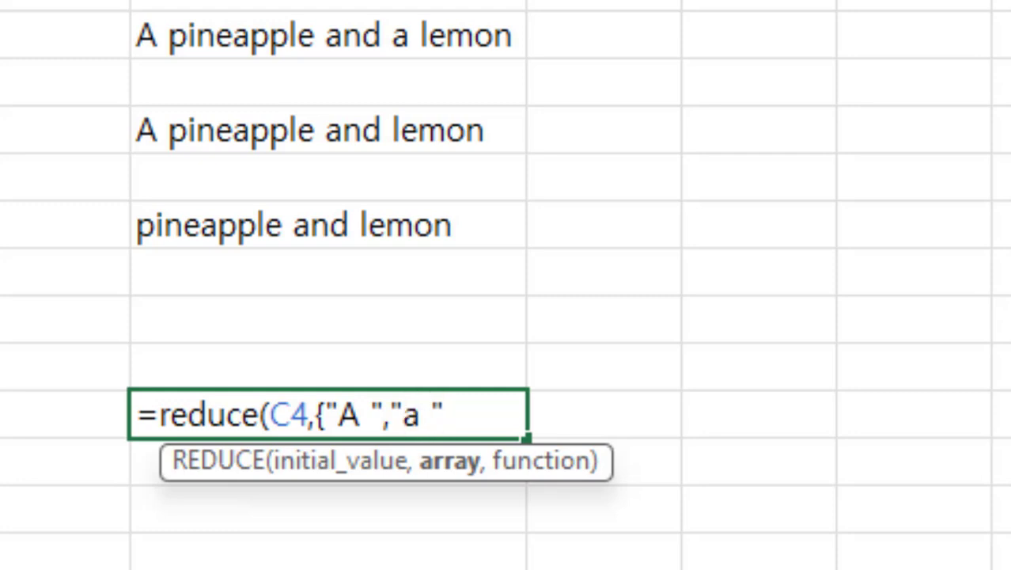
text(},lam)
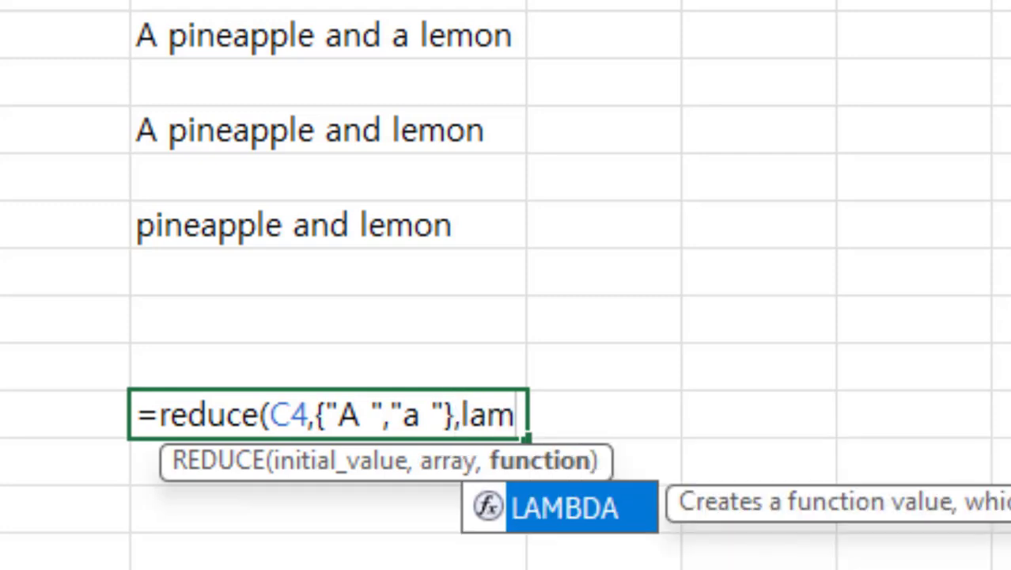
text(bda)
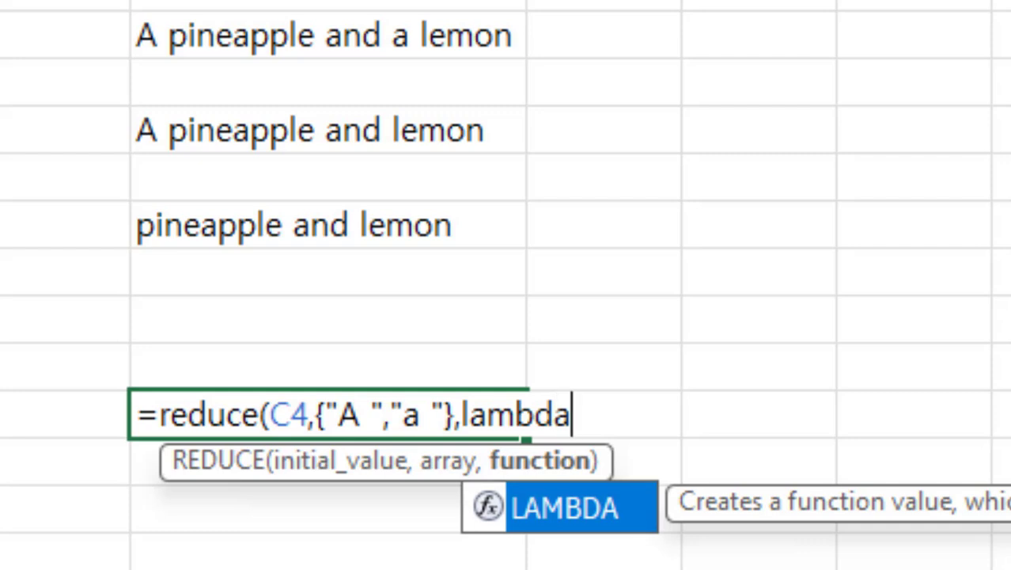
Complete E14's LAMBDA with parameters a and b and the calculation SUBSTITUTE(a,b,""), close all parentheses and enter the formula.
text((a)
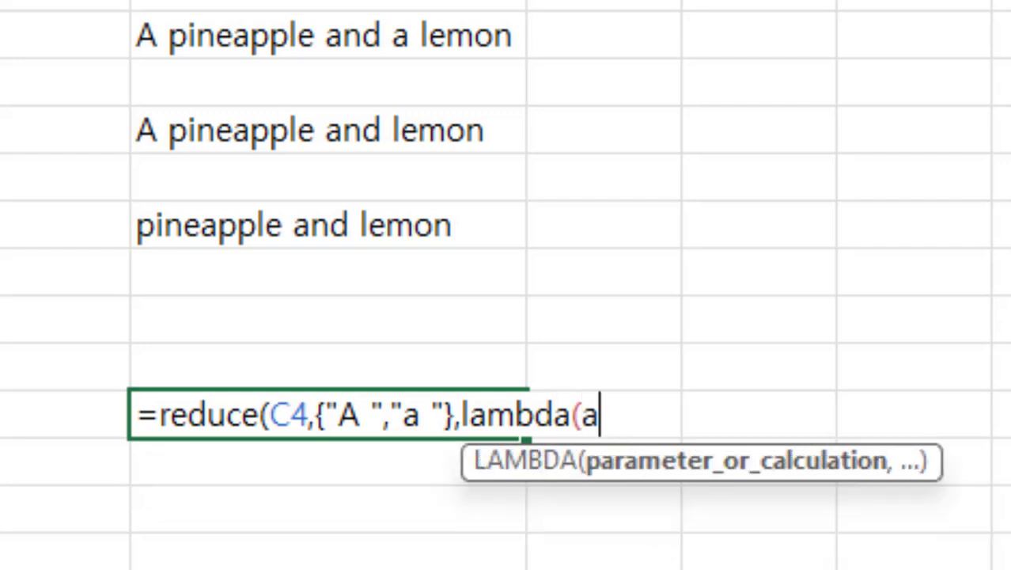
text(,)
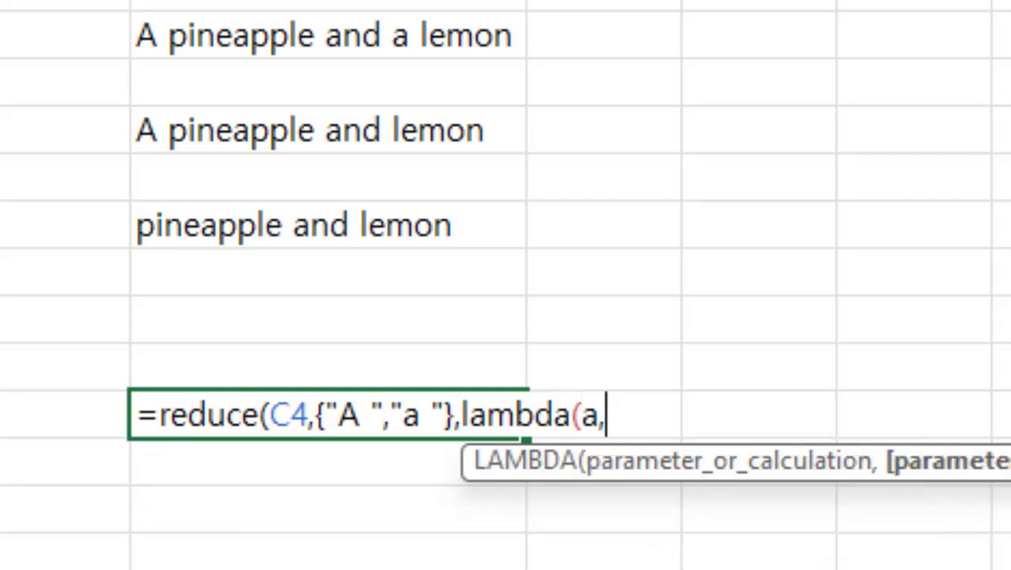
text(b,)
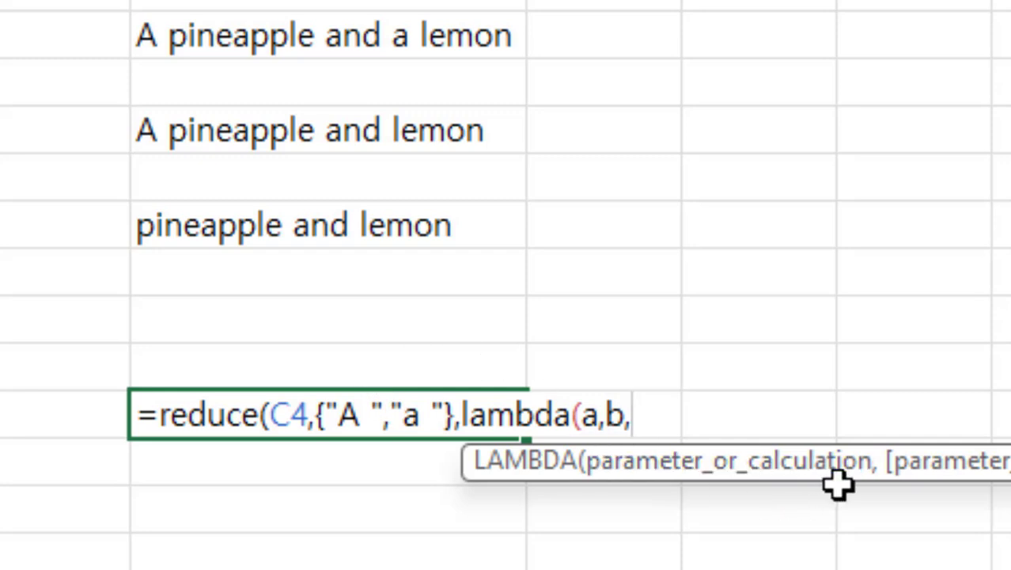
text(su)
key(Tab)
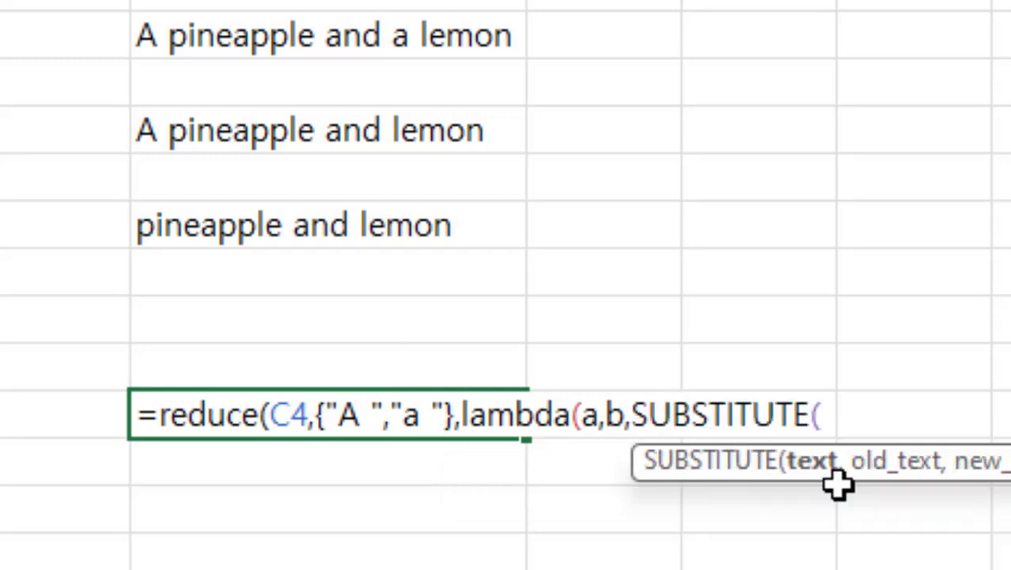
text(a,b)
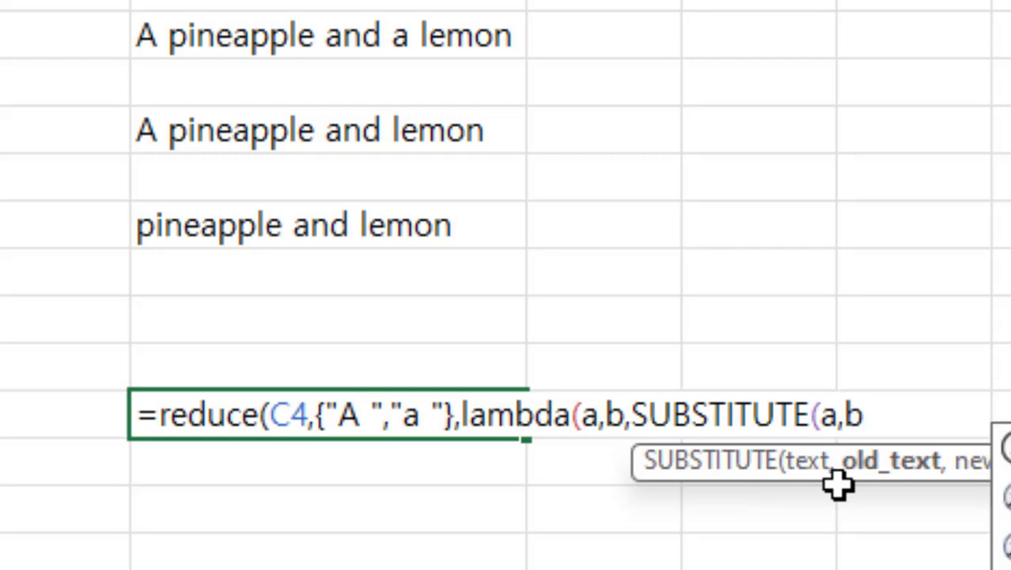
text(,)
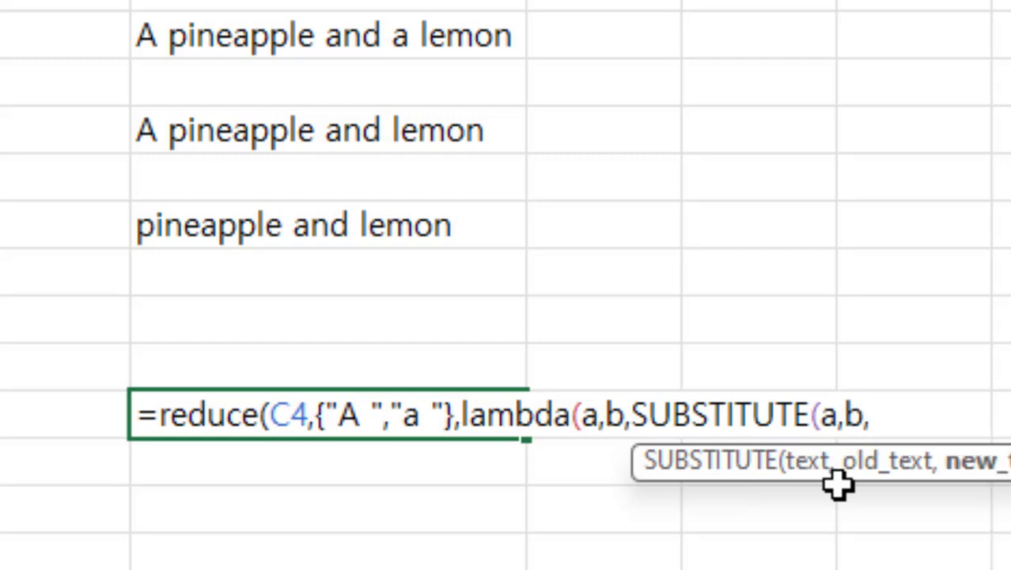
text(""))
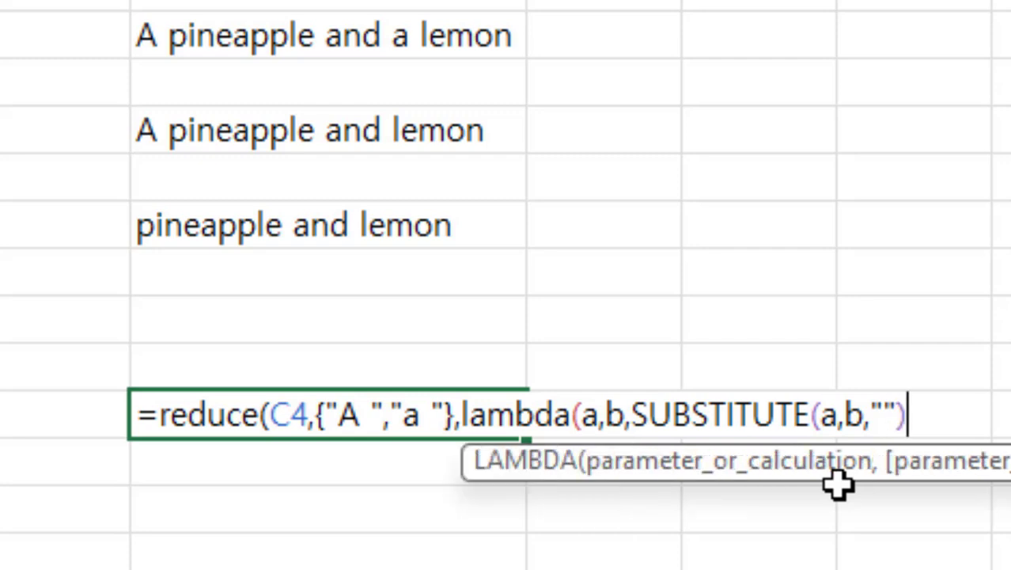
text())
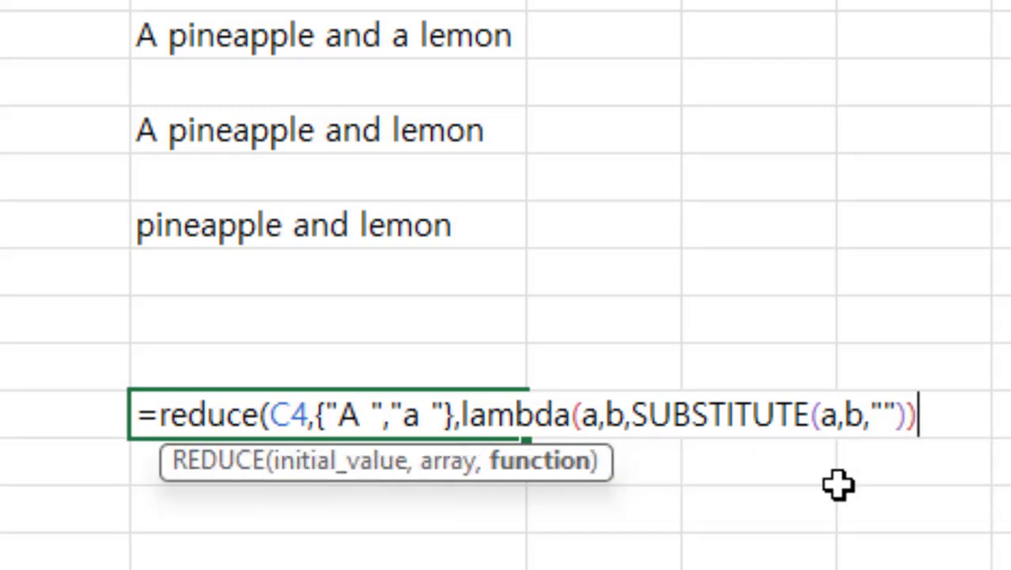
text())
key(Return)
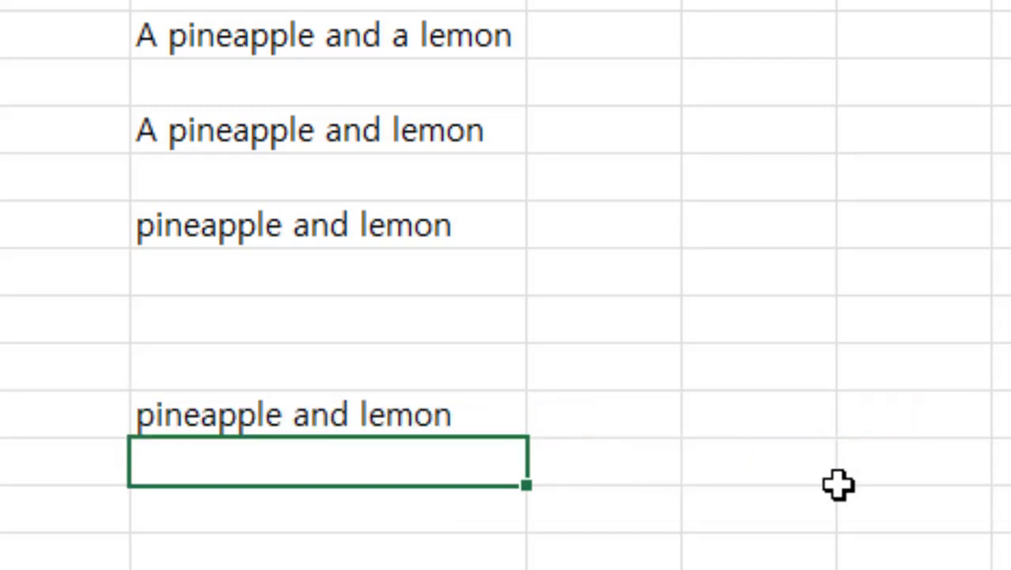
Compare the LET formula in E10 with the standalone REDUCE formula in E14.
click(305, 228)
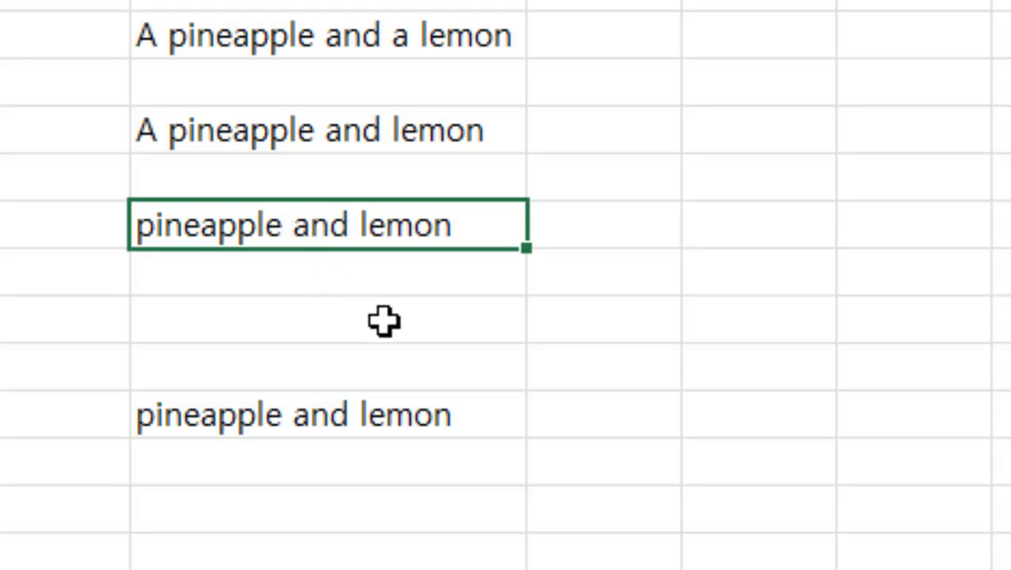
key(F2)
key(Escape)
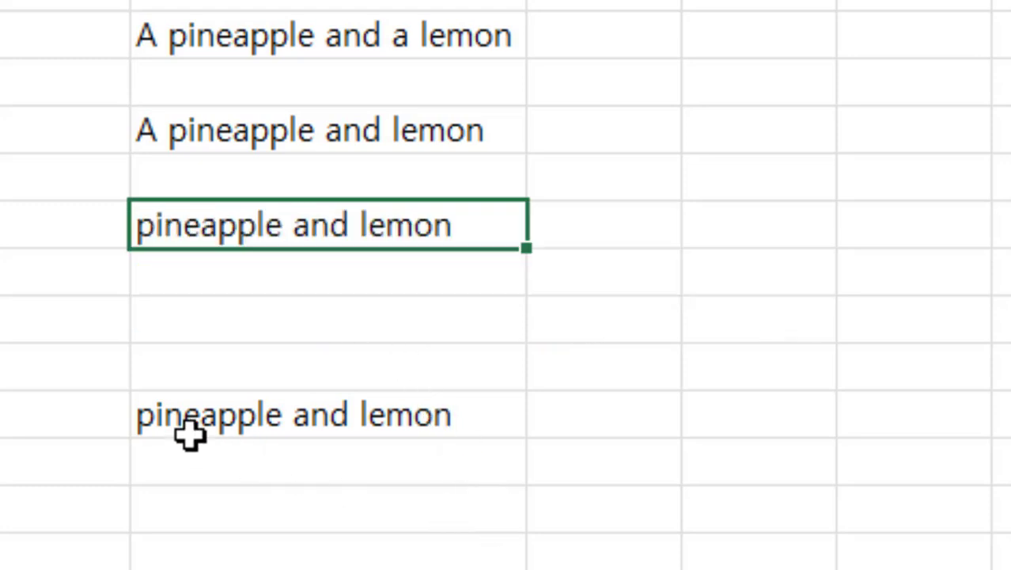
click(190, 433)
key(F2)
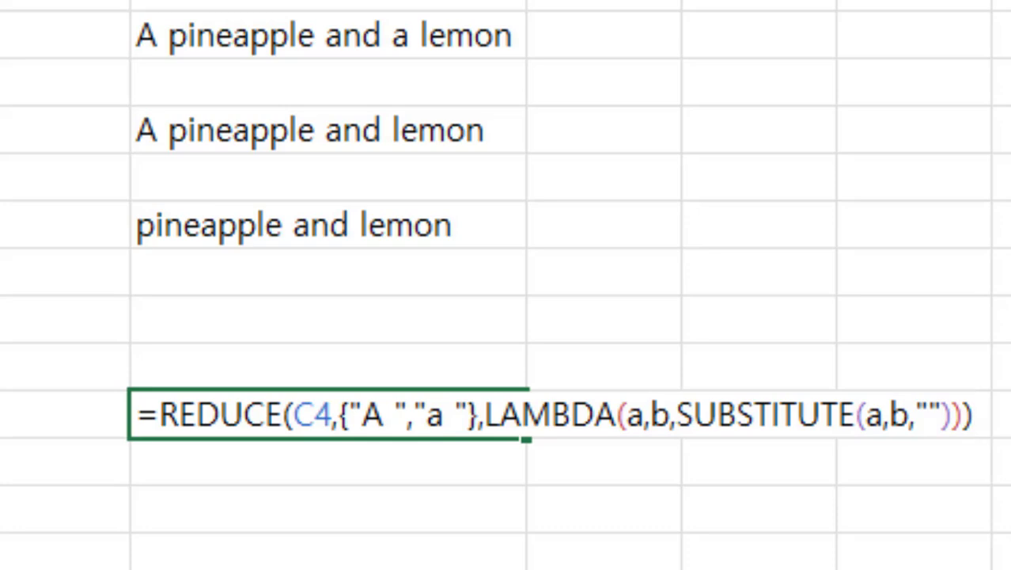
key(Return)
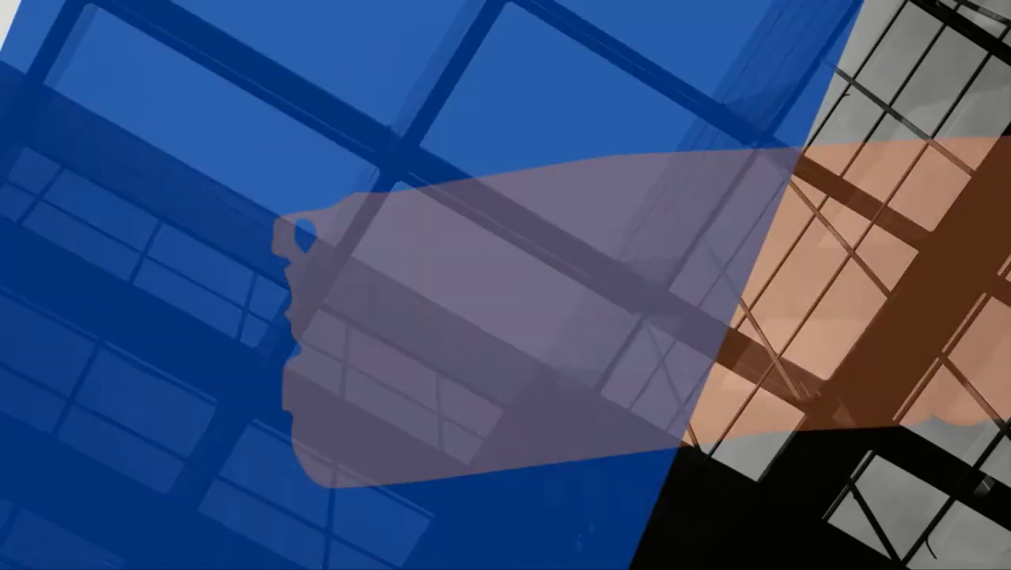